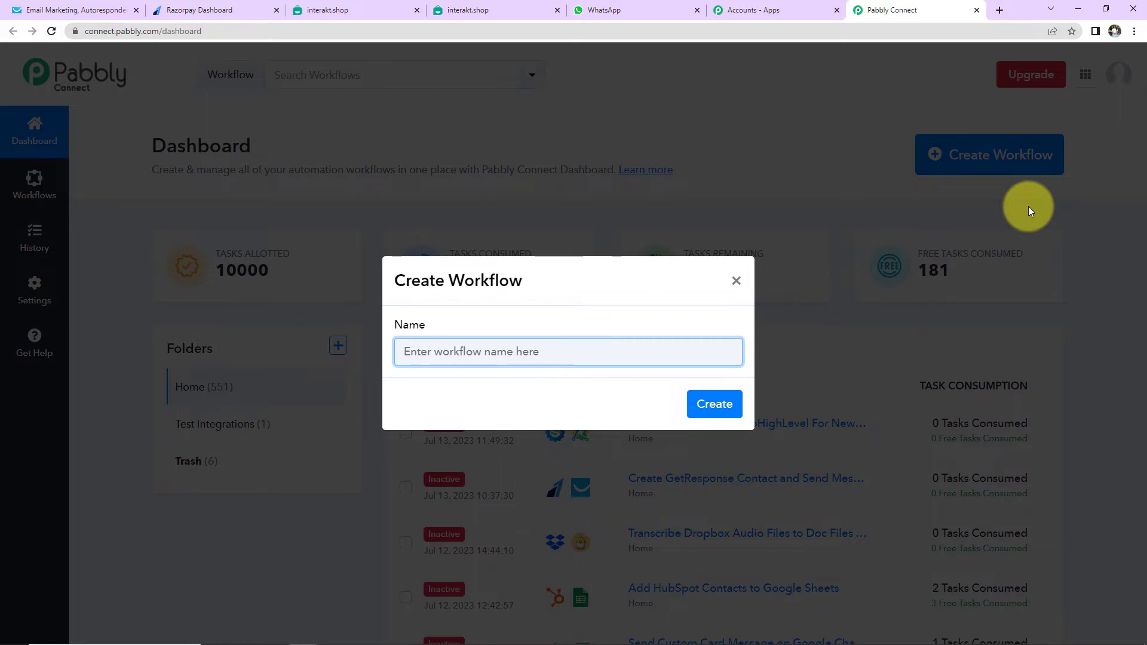
Name the new workflow with the pasted name and create it
{"action": "key", "text": "ctrl+v"}
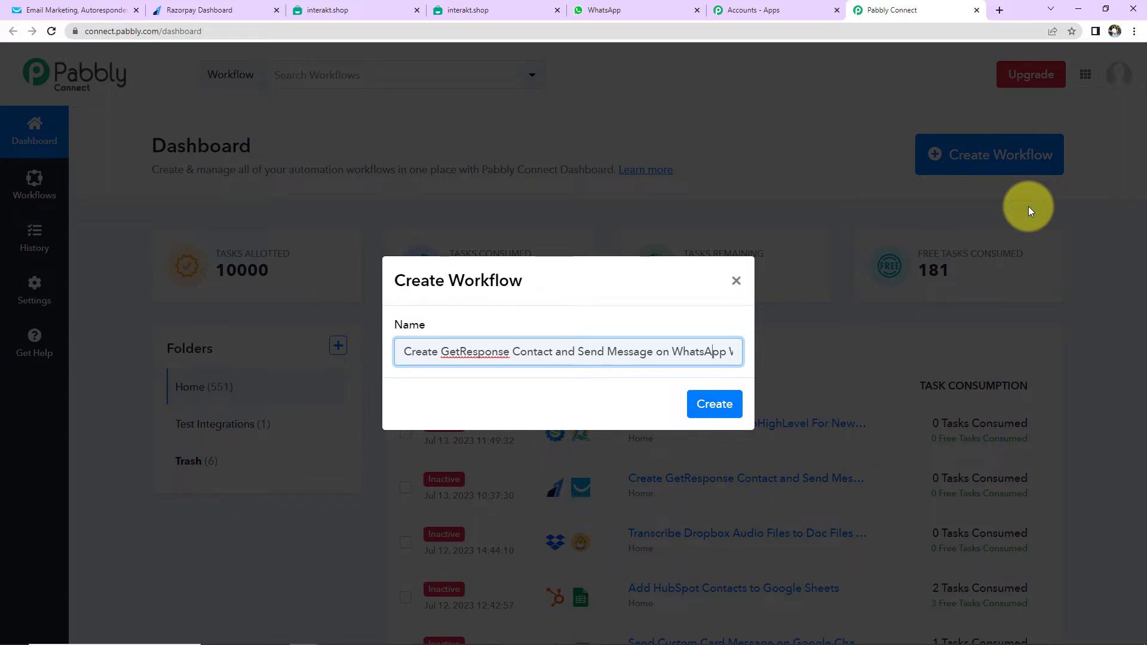
{"action": "key", "text": "Right"}
{"action": "key", "text": "Right"}
{"action": "key", "text": "Right"}
{"action": "key", "text": "Right"}
{"action": "key", "text": "Right"}
{"action": "key", "text": "Right"}
{"action": "key", "text": "Right"}
{"action": "key", "text": "Right"}
{"action": "key", "text": "Right"}
{"action": "key", "text": "Right"}
{"action": "key", "text": "Right"}
{"action": "key", "text": "Right"}
{"action": "key", "text": "Right"}
{"action": "key", "text": "Right"}
{"action": "key", "text": "Right"}
{"action": "key", "text": "Right"}
{"action": "key", "text": "Right"}
{"action": "key", "text": "Right"}
{"action": "key", "text": "Right"}
{"action": "key", "text": "Right"}
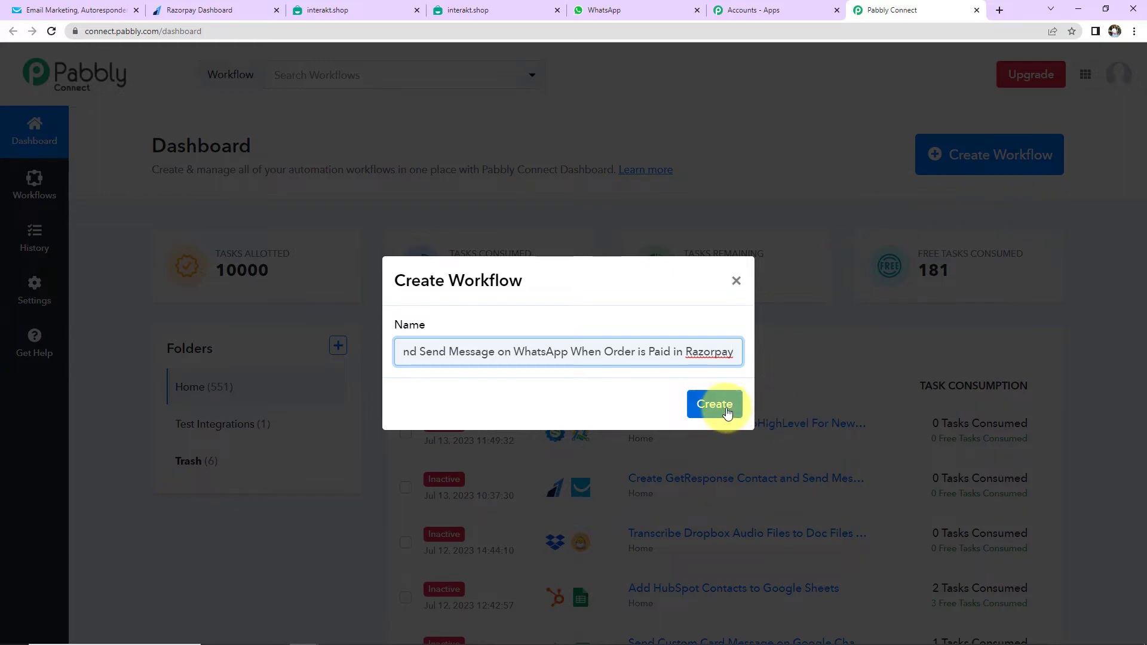
{"action": "left_click", "coordinate": [717, 404]}
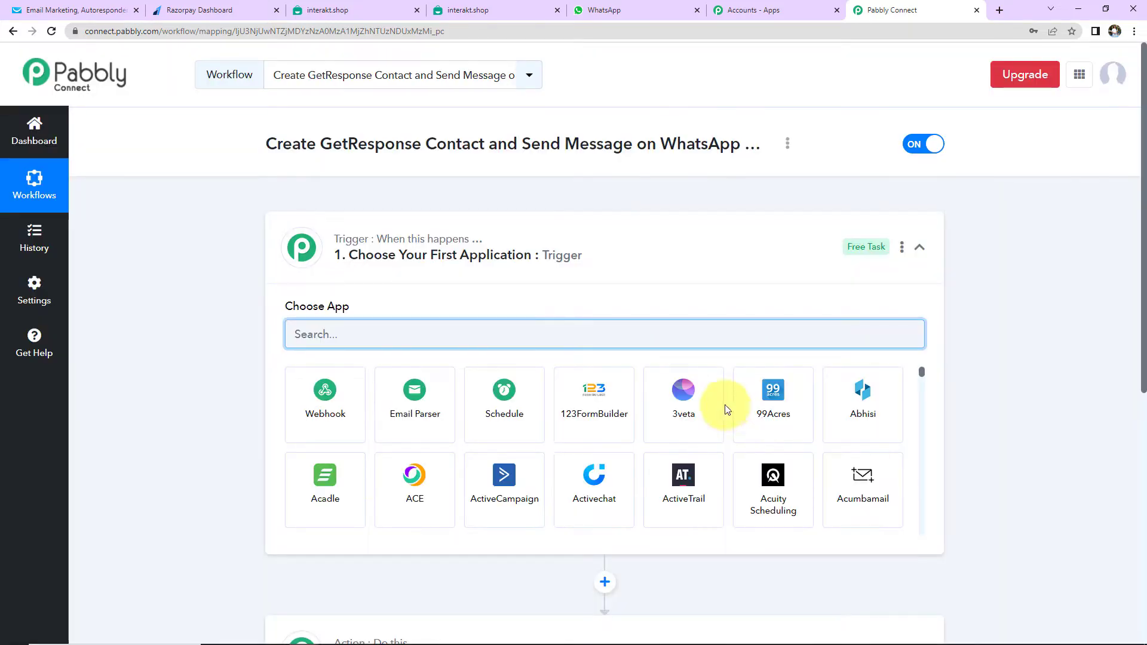
Search 'Raz' and select Razorpay as the workflow's trigger app
{"action": "scroll", "coordinate": [633, 293], "scroll_direction": "down", "scroll_amount": 2}
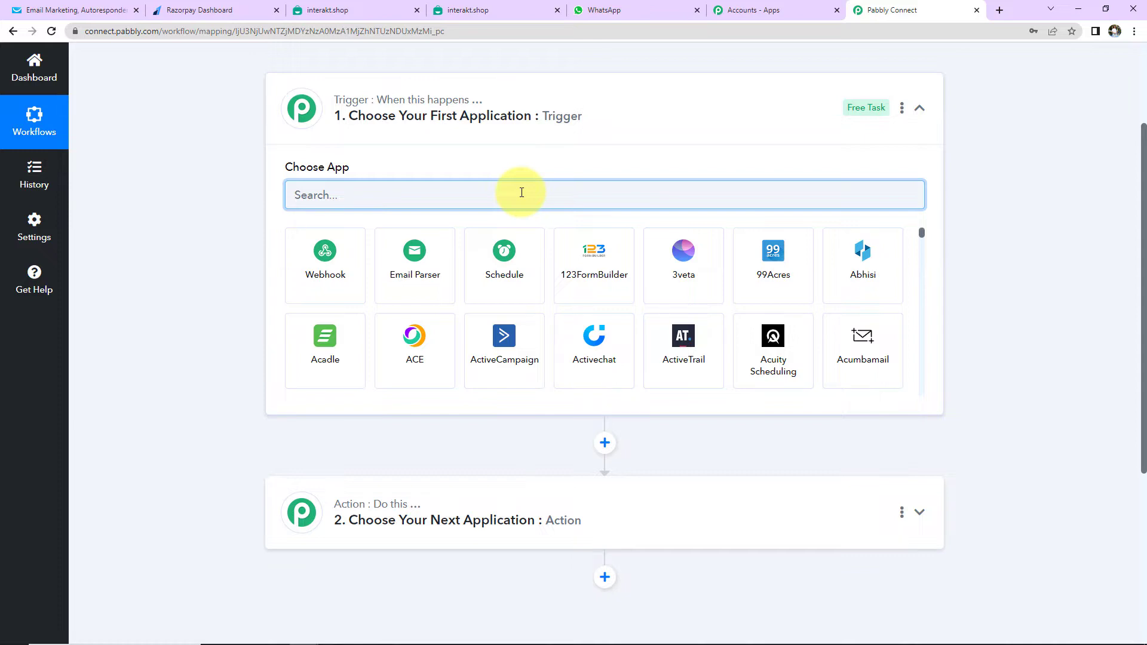
{"action": "type", "text": "Razor"}
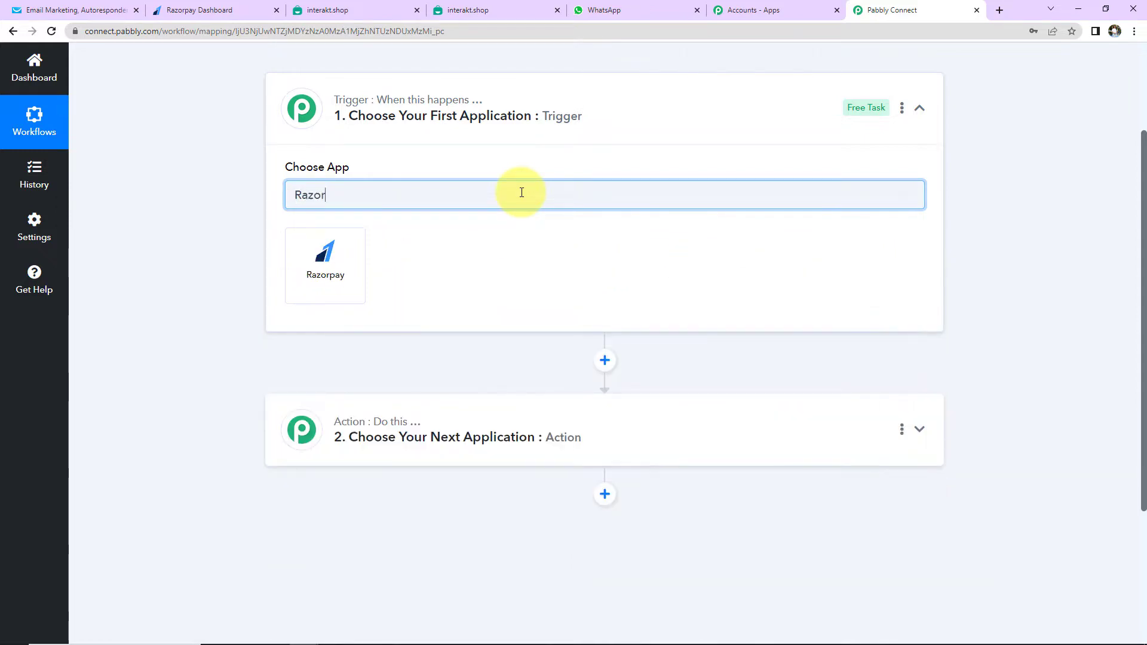
{"action": "left_click", "coordinate": [362, 245]}
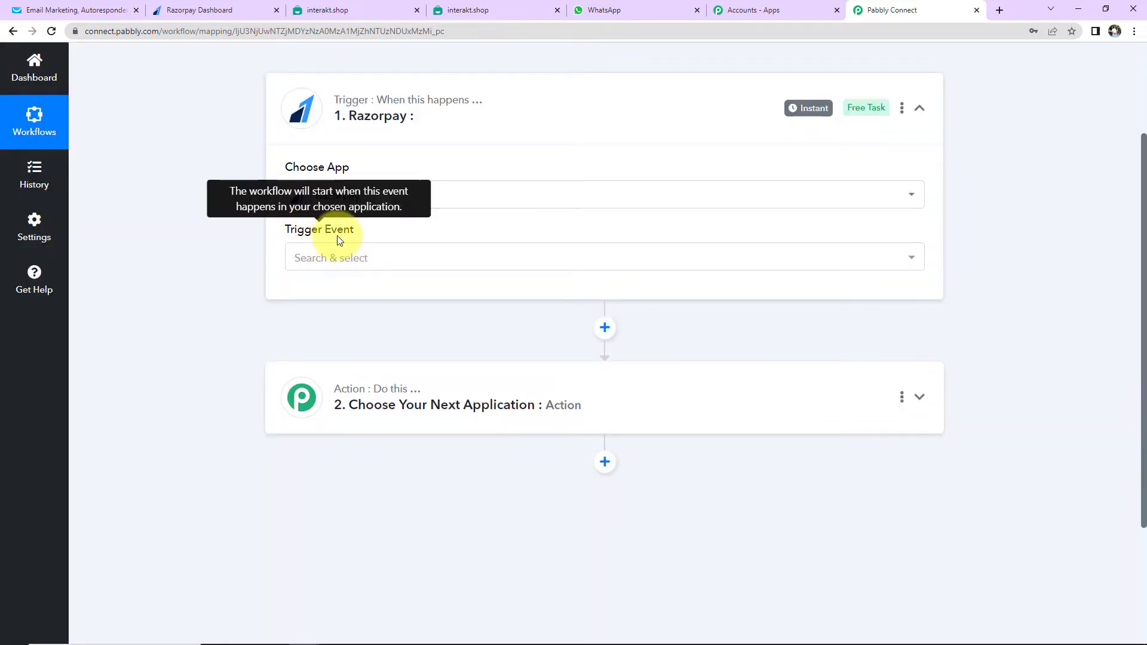
Set the Razorpay trigger event to Order Paid and copy its webhook URL
{"action": "left_click", "coordinate": [334, 260]}
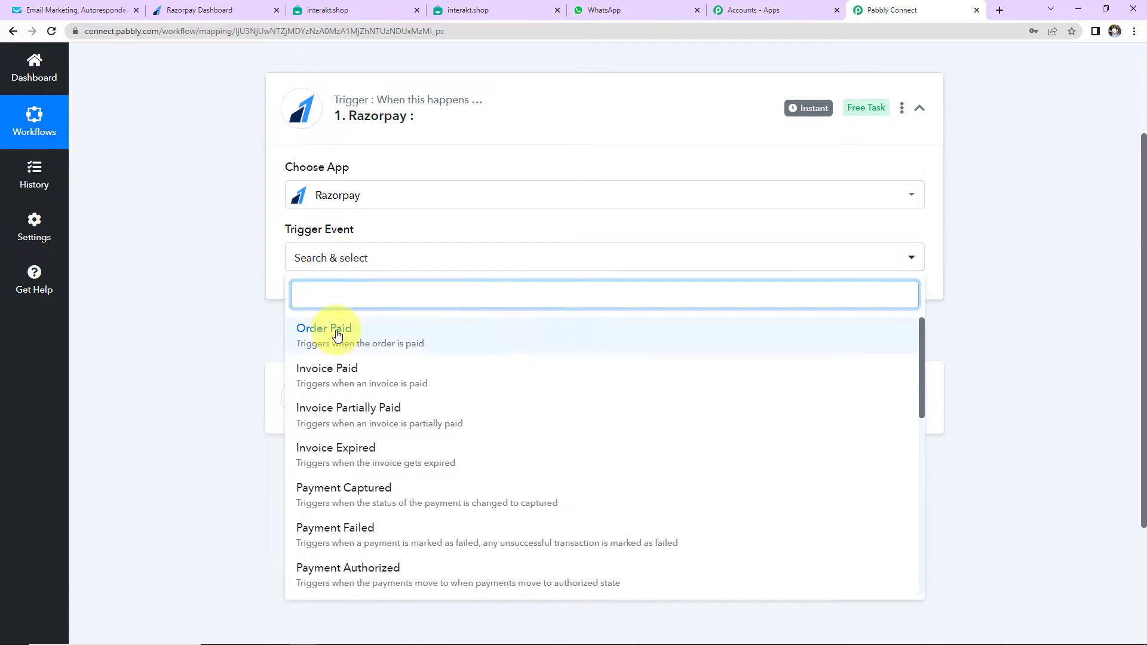
{"action": "left_click", "coordinate": [336, 331]}
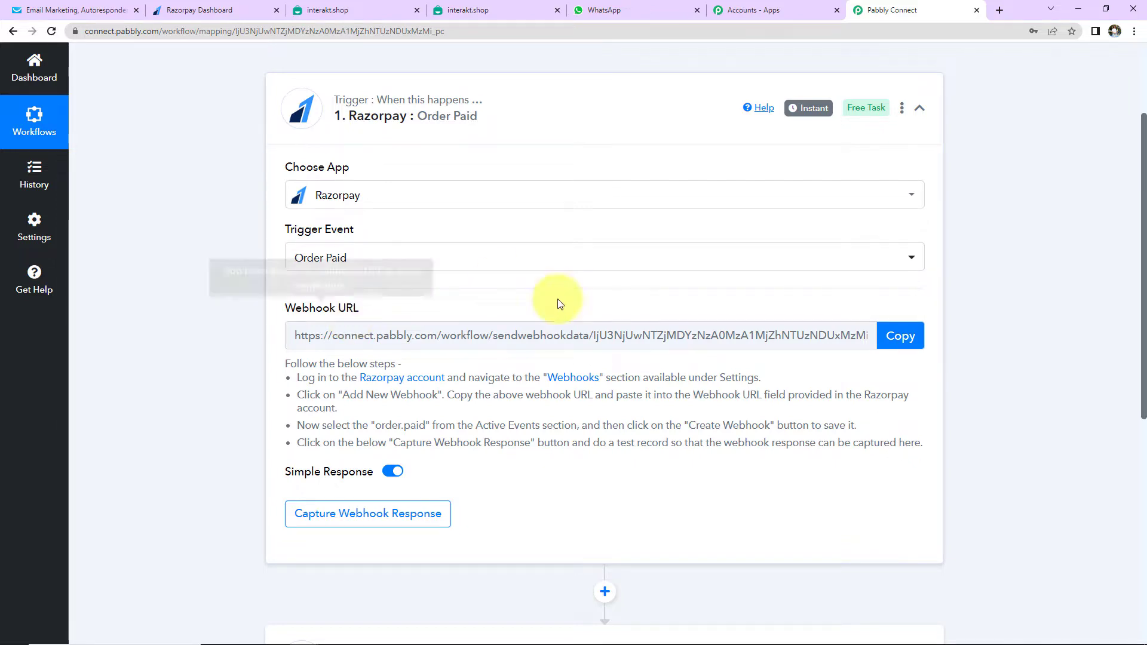
{"action": "left_click", "coordinate": [898, 342]}
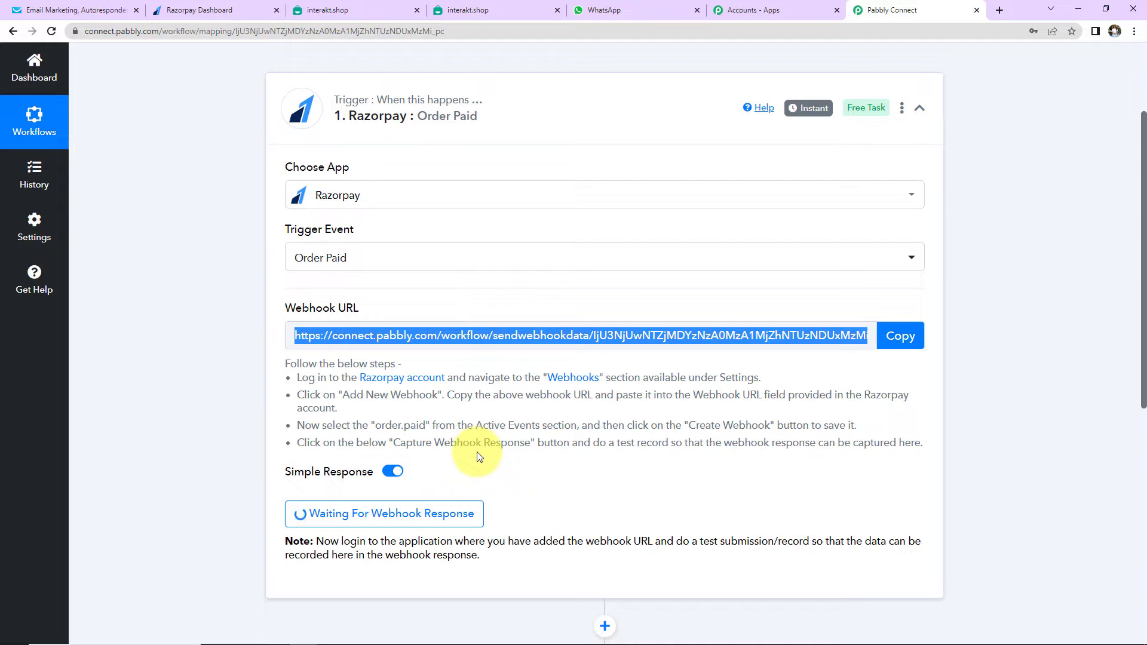
{"action": "left_click", "coordinate": [216, 10]}
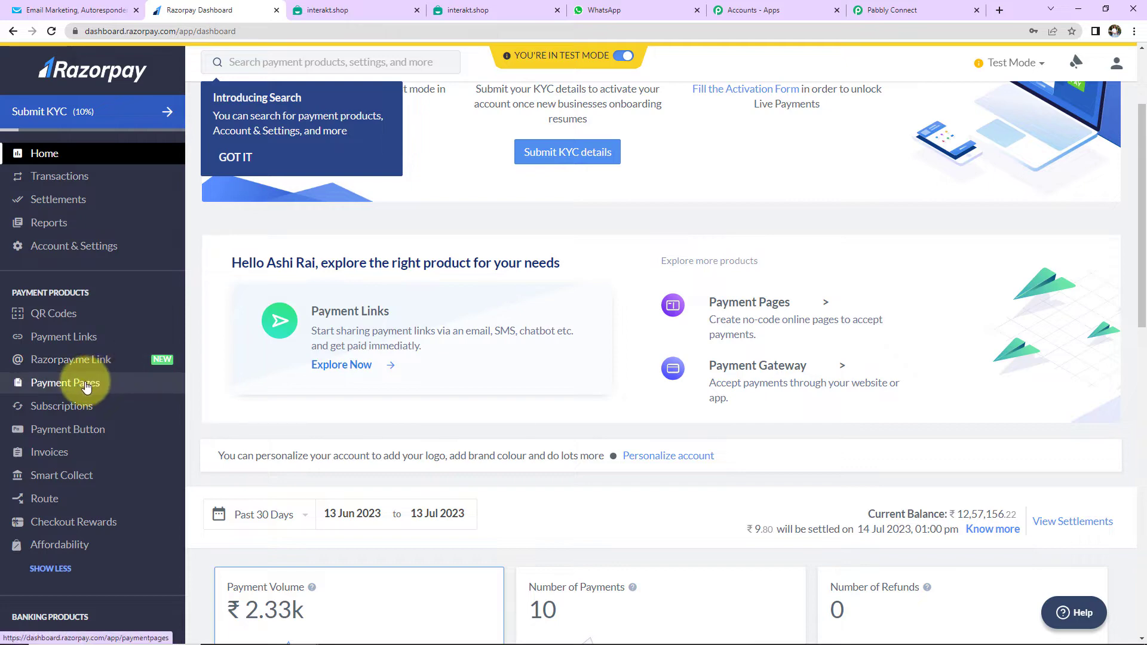
Create a Razorpay webhook with the pasted Pabbly URL, subscribed to order.paid
{"action": "left_click", "coordinate": [55, 246]}
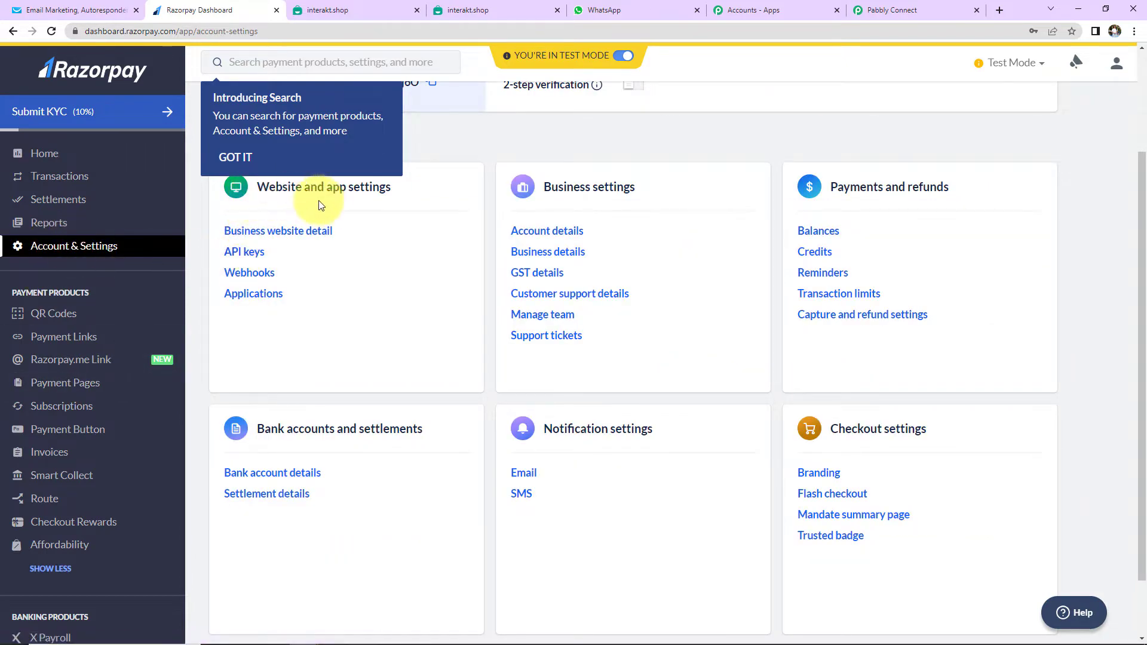
{"action": "left_click", "coordinate": [248, 274]}
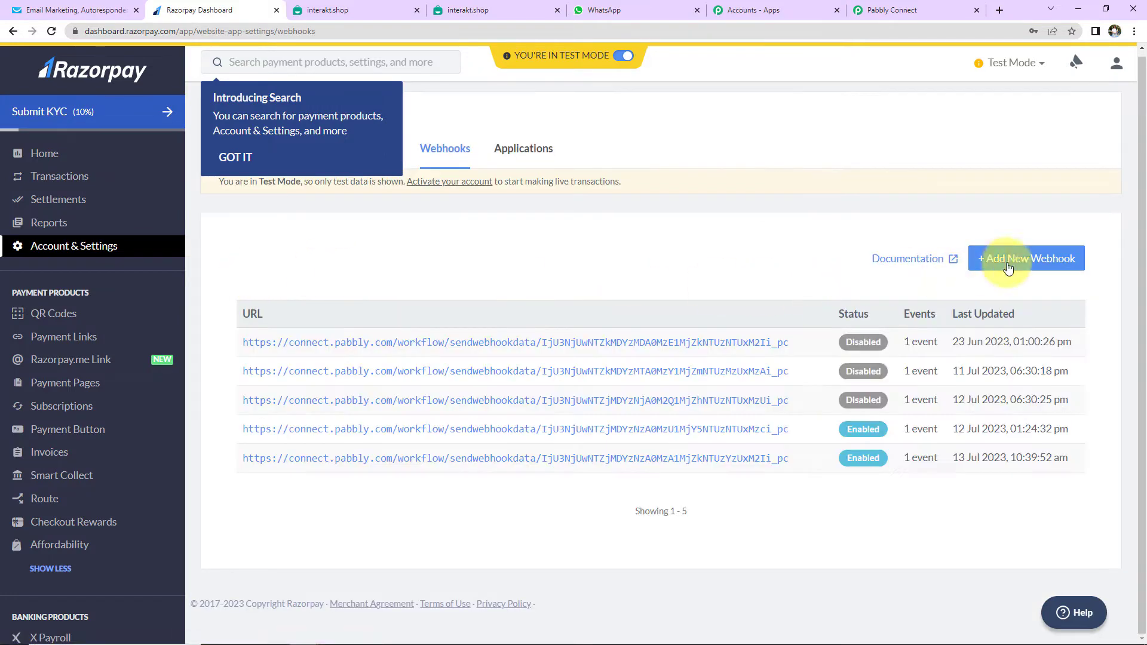
{"action": "left_click", "coordinate": [1033, 268]}
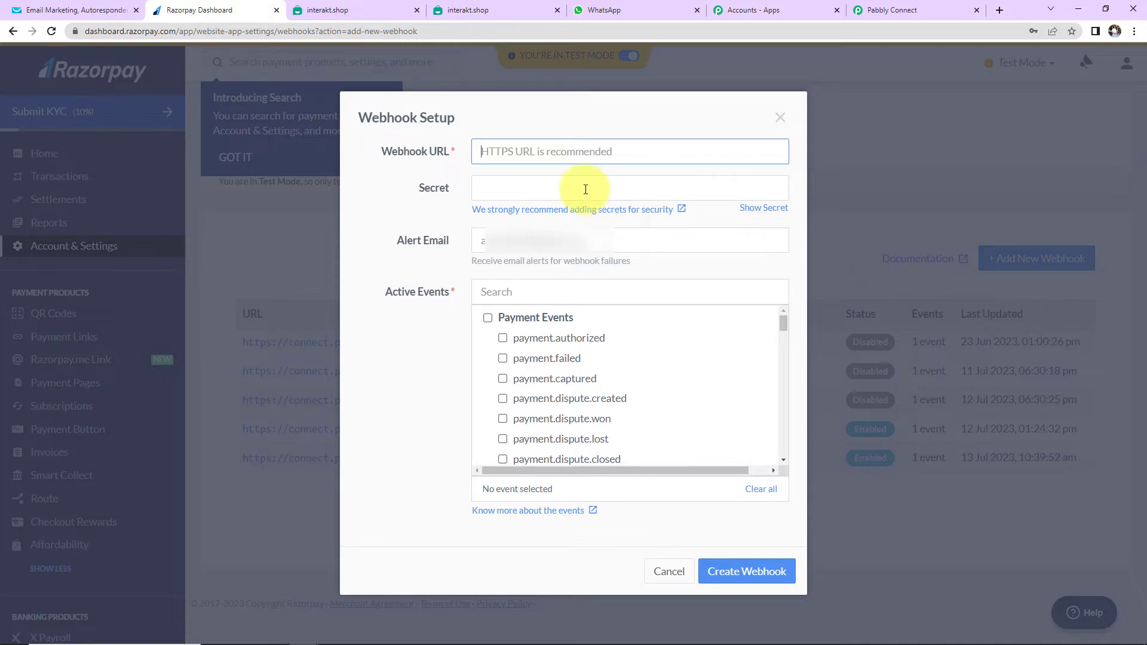
{"action": "key", "text": "ctrl+v"}
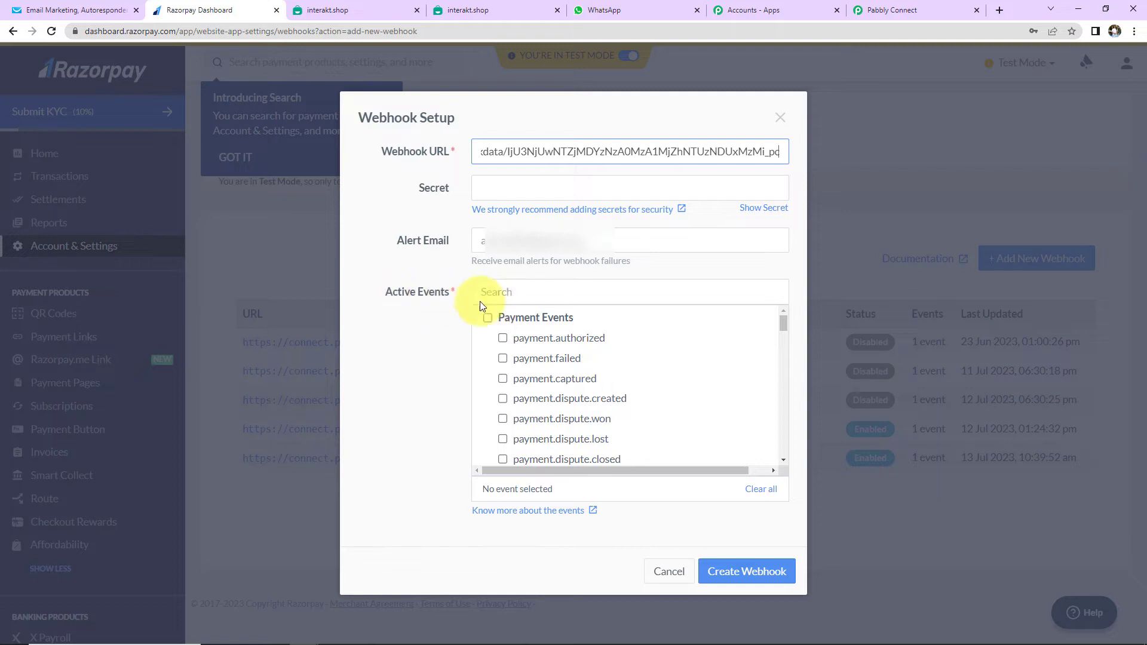
{"action": "scroll", "coordinate": [596, 360], "scroll_direction": "down", "scroll_amount": 2}
{"action": "scroll", "coordinate": [576, 410], "scroll_direction": "down", "scroll_amount": 1}
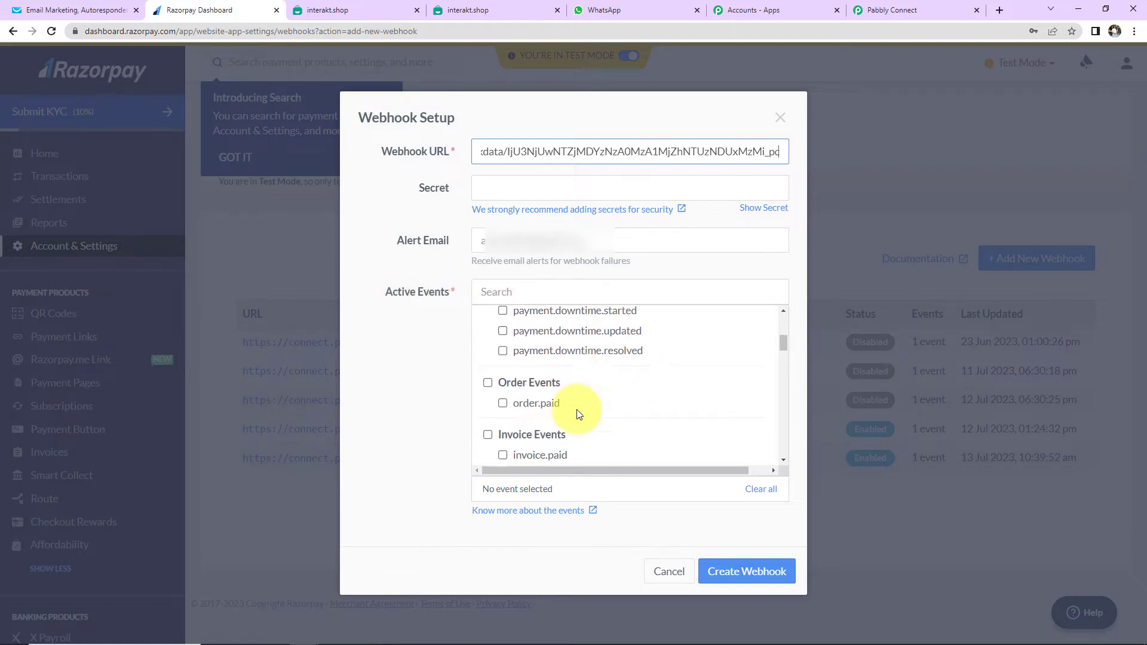
{"action": "scroll", "coordinate": [576, 410], "scroll_direction": "down", "scroll_amount": 1}
{"action": "left_click", "coordinate": [503, 333]}
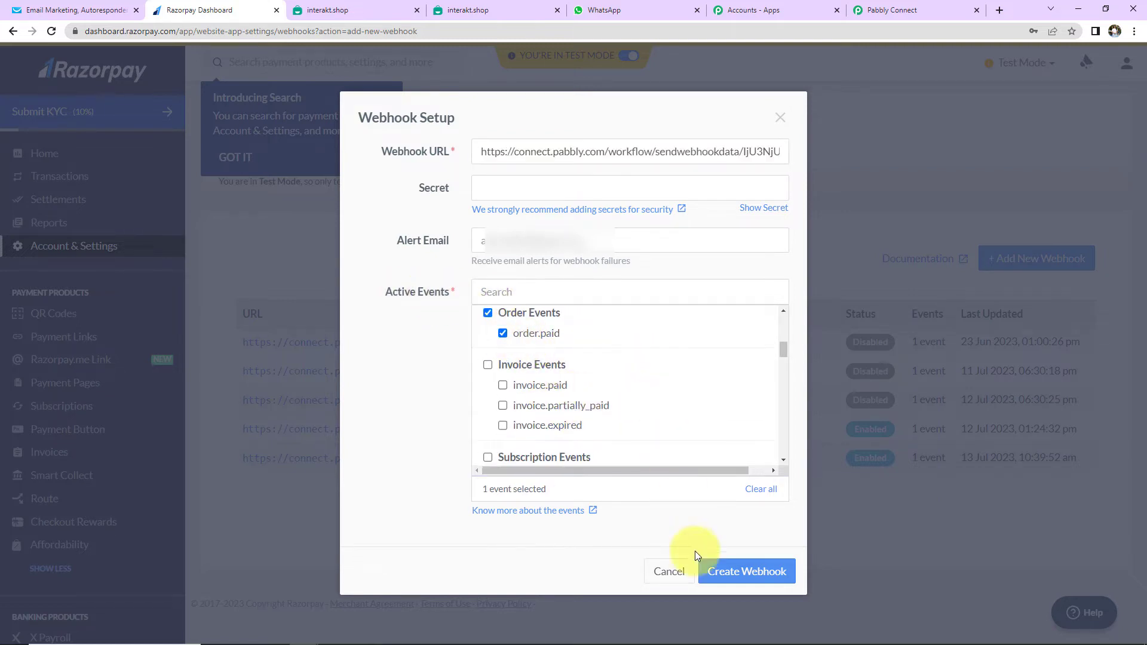
{"action": "left_click", "coordinate": [731, 569]}
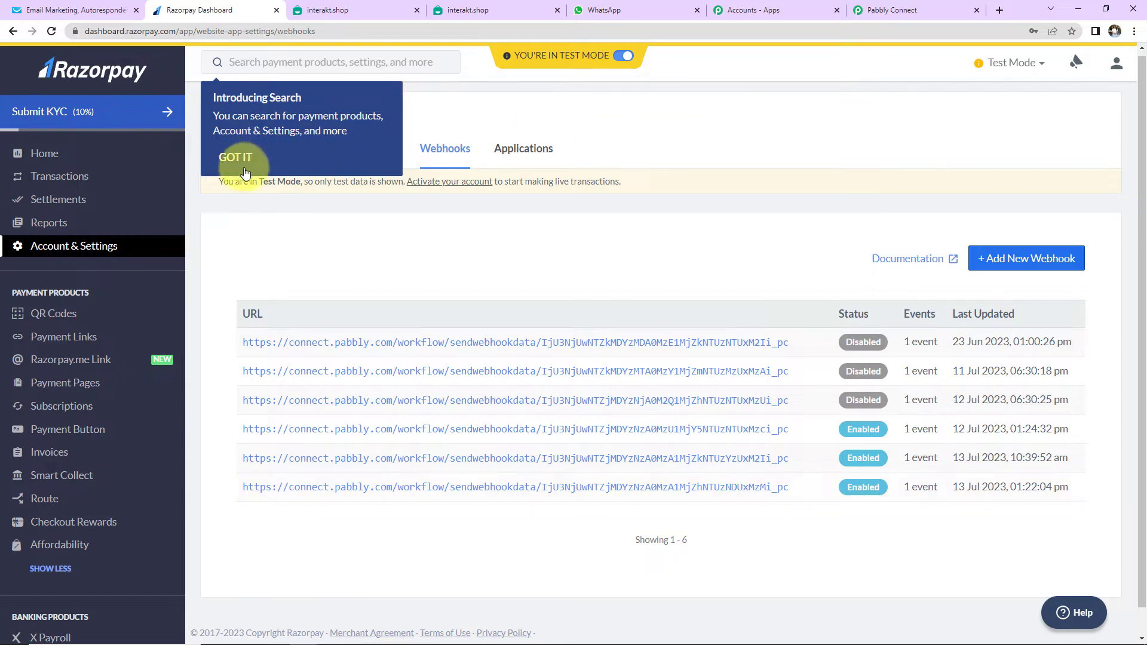
{"action": "left_click", "coordinate": [879, 8]}
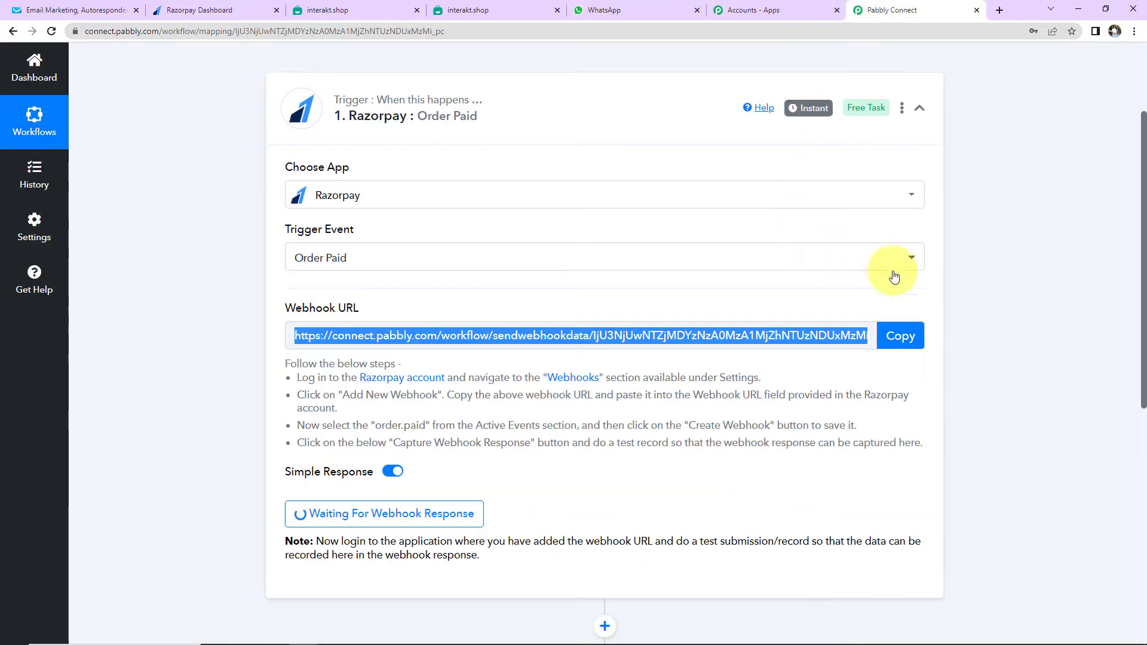
Copy the Online PHP Course for Beginners payment page link from Razorpay Payment Pages
{"action": "scroll", "coordinate": [991, 256], "scroll_direction": "down", "scroll_amount": 2}
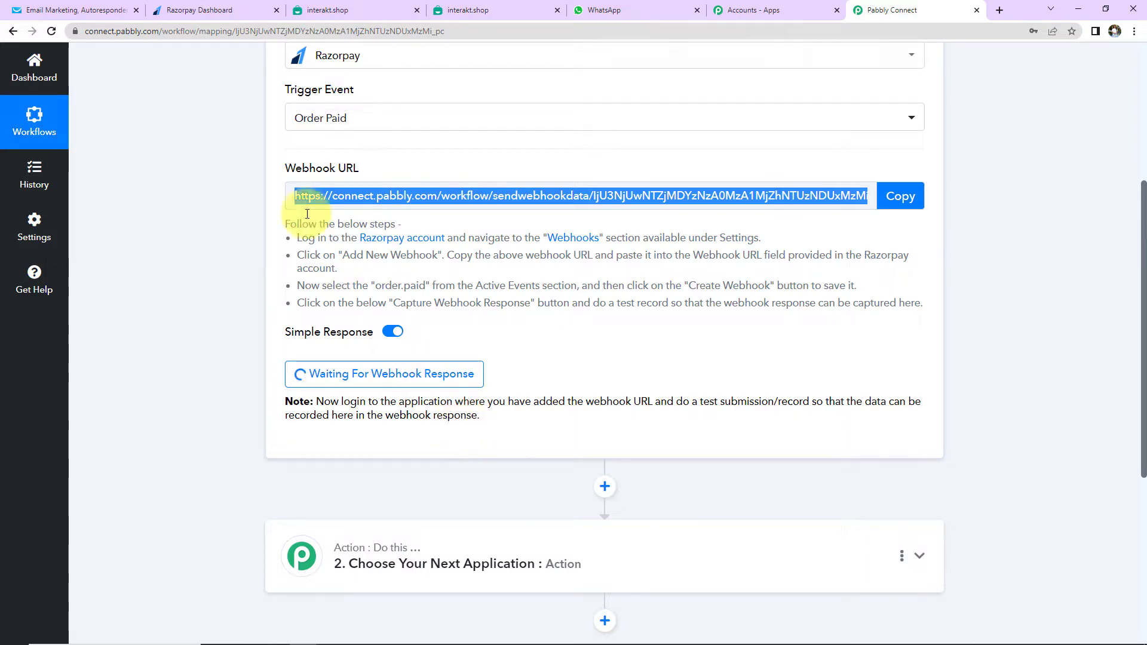
{"action": "left_click", "coordinate": [187, 9]}
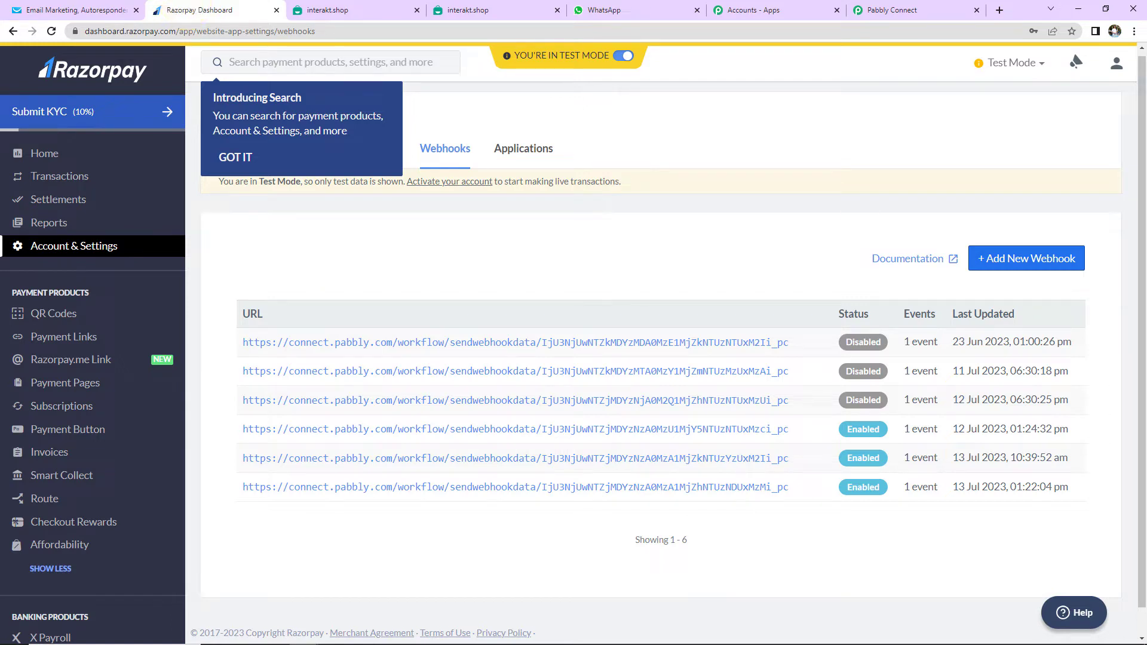
{"action": "left_click", "coordinate": [89, 385]}
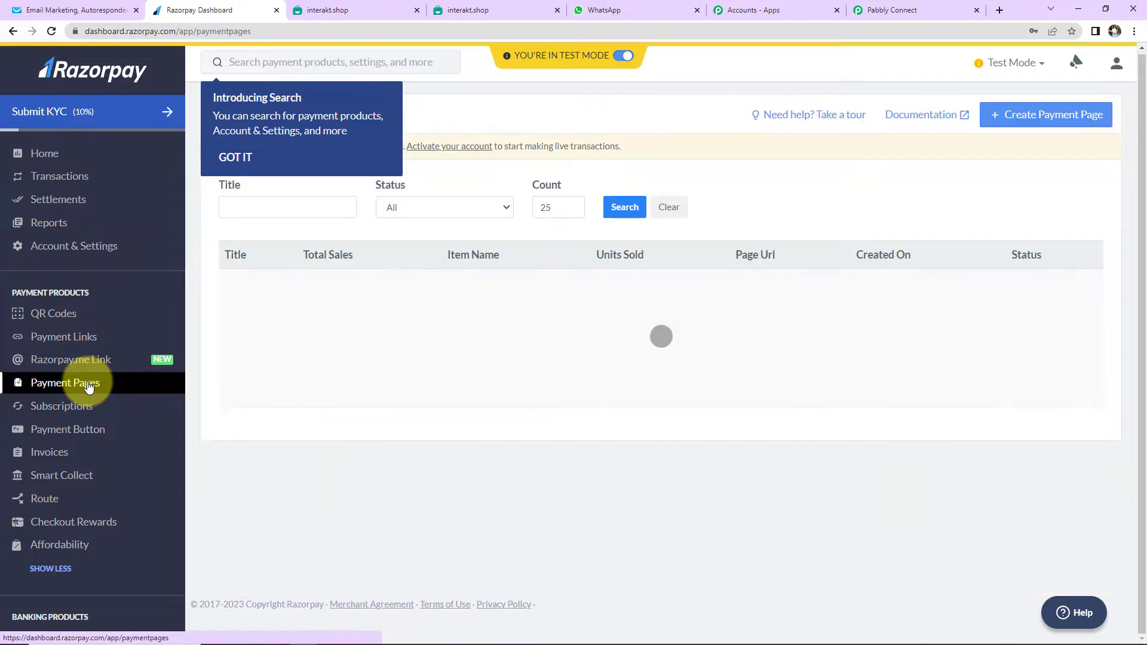
{"action": "scroll", "coordinate": [411, 439], "scroll_direction": "down", "scroll_amount": 2}
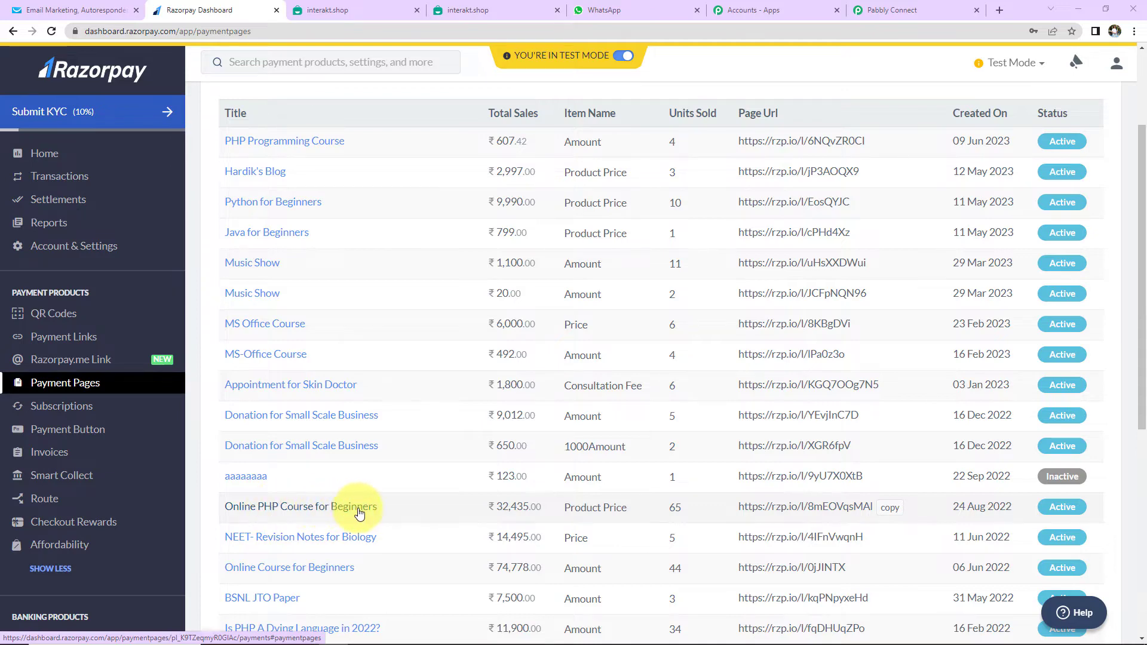
{"action": "left_click", "coordinate": [890, 507]}
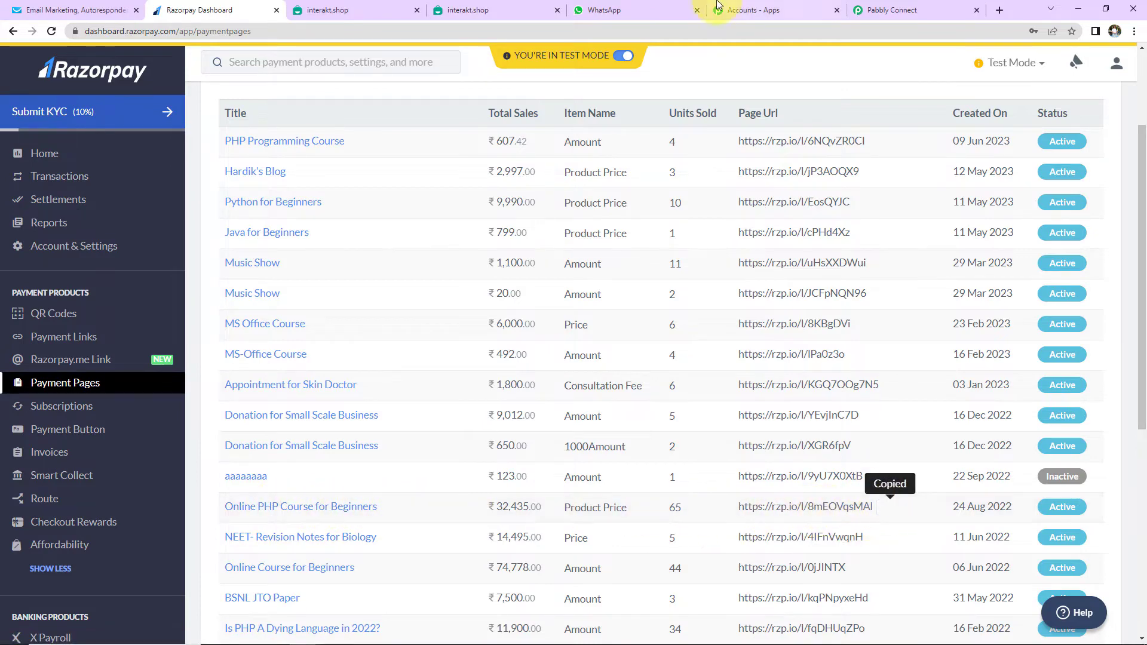
{"action": "left_click", "coordinate": [998, 11]}
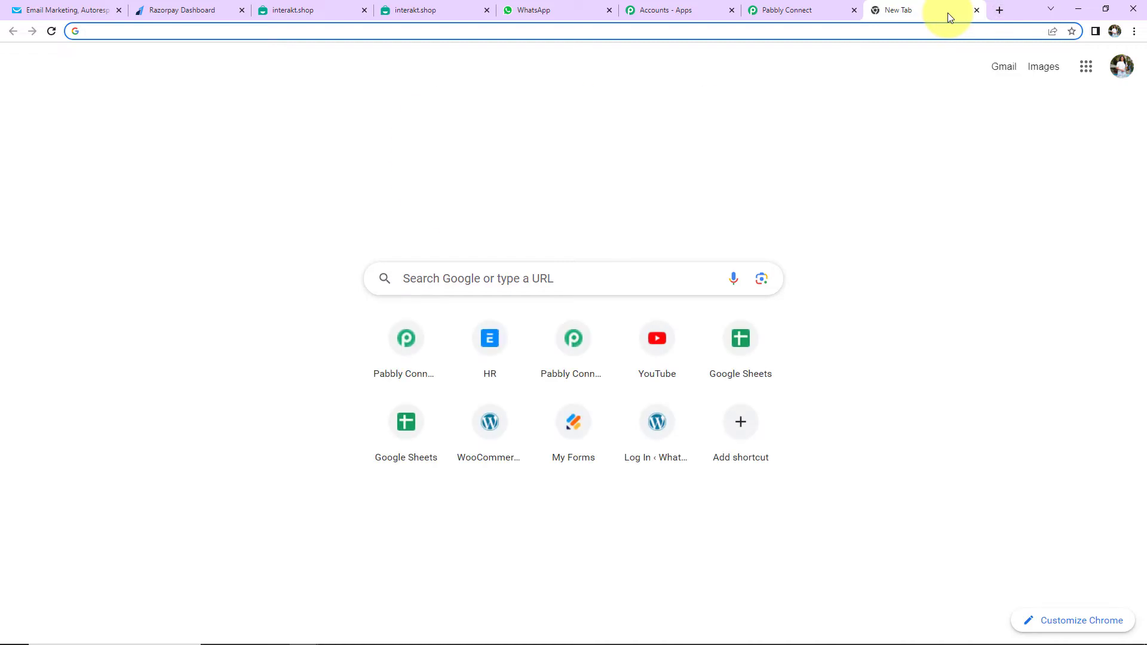
Load the copied payment page and fill in the buyer's name, email and mobile number
{"action": "key", "text": "ctrl+v"}
{"action": "key", "text": "Return"}
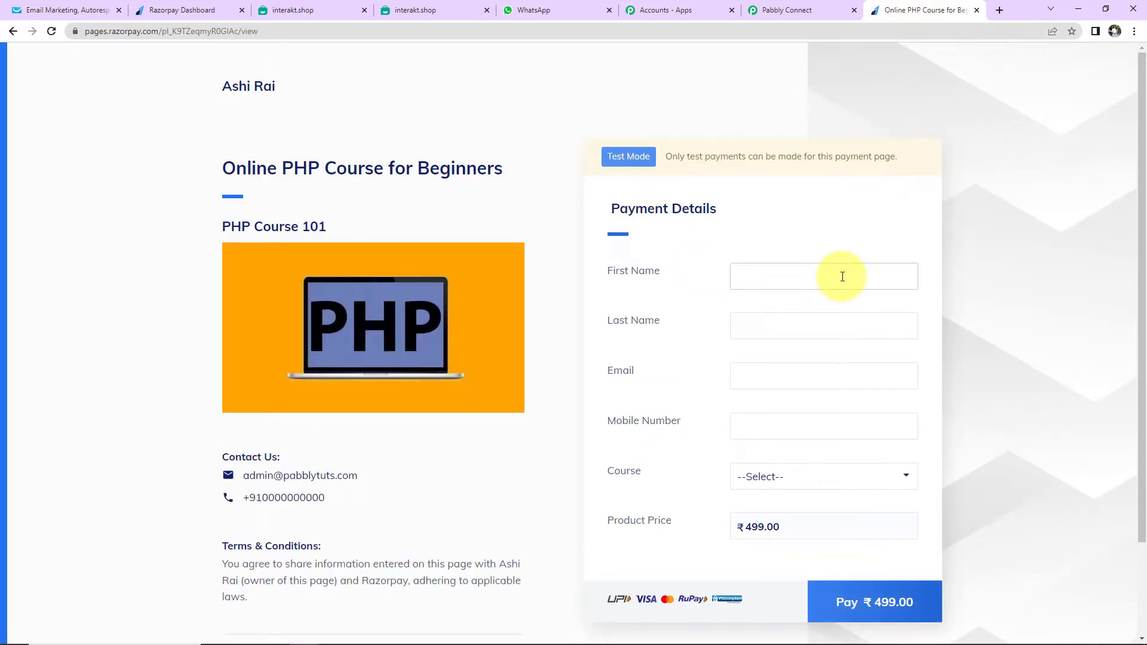
{"action": "left_click", "coordinate": [807, 277]}
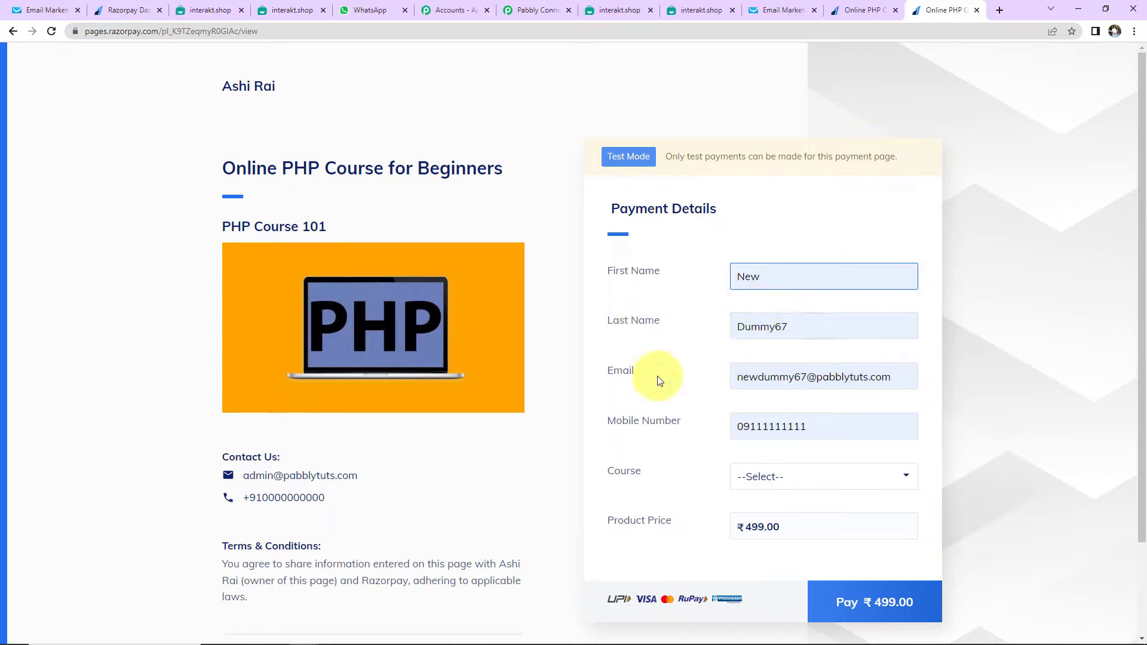
{"action": "left_click", "coordinate": [745, 423]}
{"action": "key", "text": "BackSpace"}
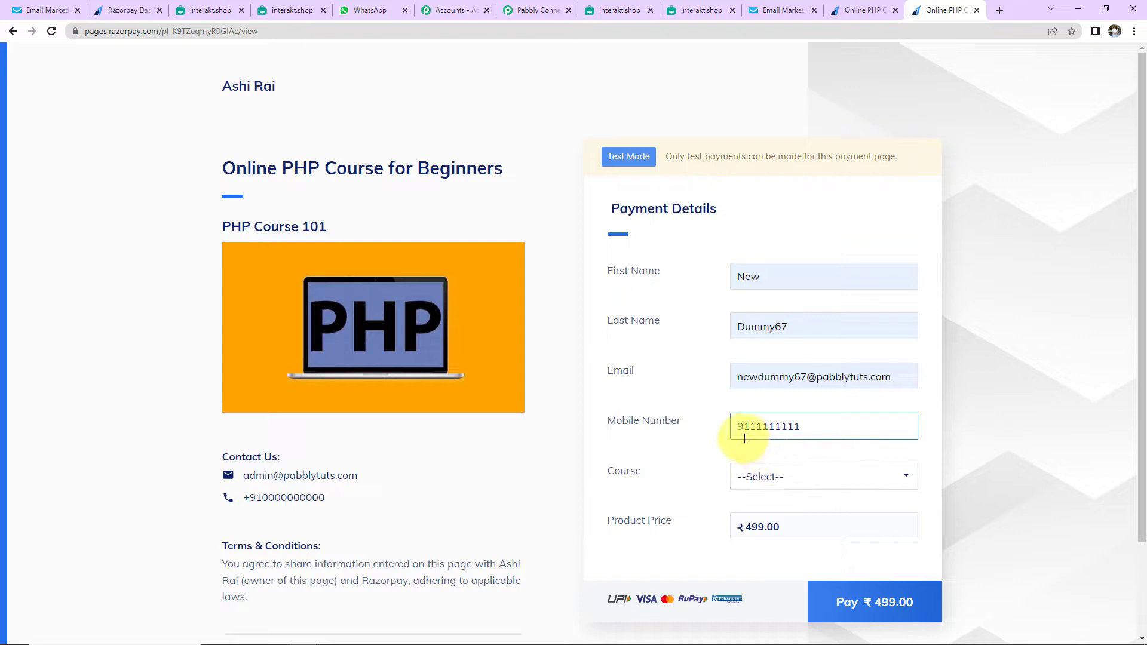
Select PHP Course for Beginners and proceed to the ₹499.00 checkout
{"action": "left_click", "coordinate": [767, 476]}
{"action": "left_click", "coordinate": [764, 515]}
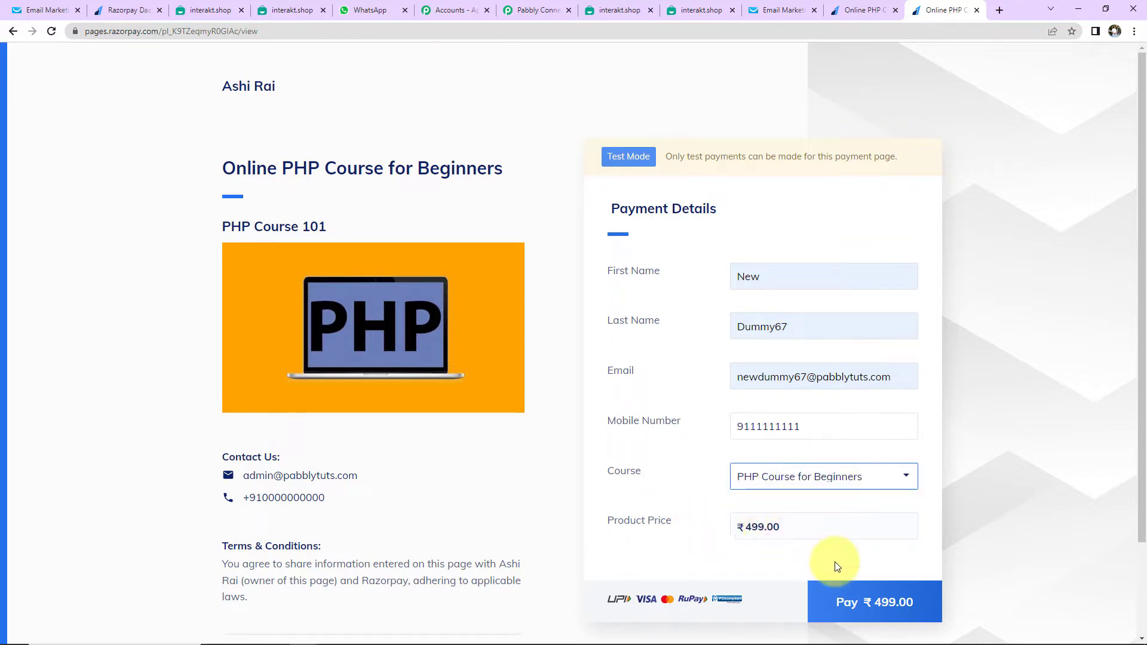
{"action": "left_click", "coordinate": [847, 599]}
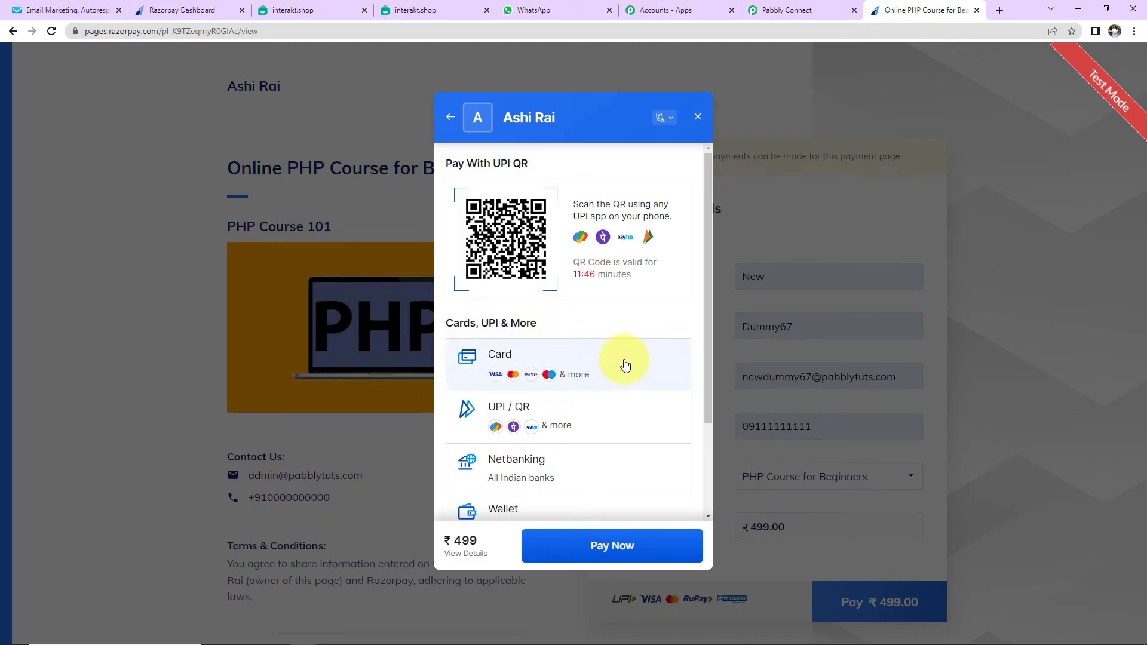
Pay ₹499 with the saved test Visa card without saving it, confirming with the OTP
{"action": "left_click", "coordinate": [625, 365]}
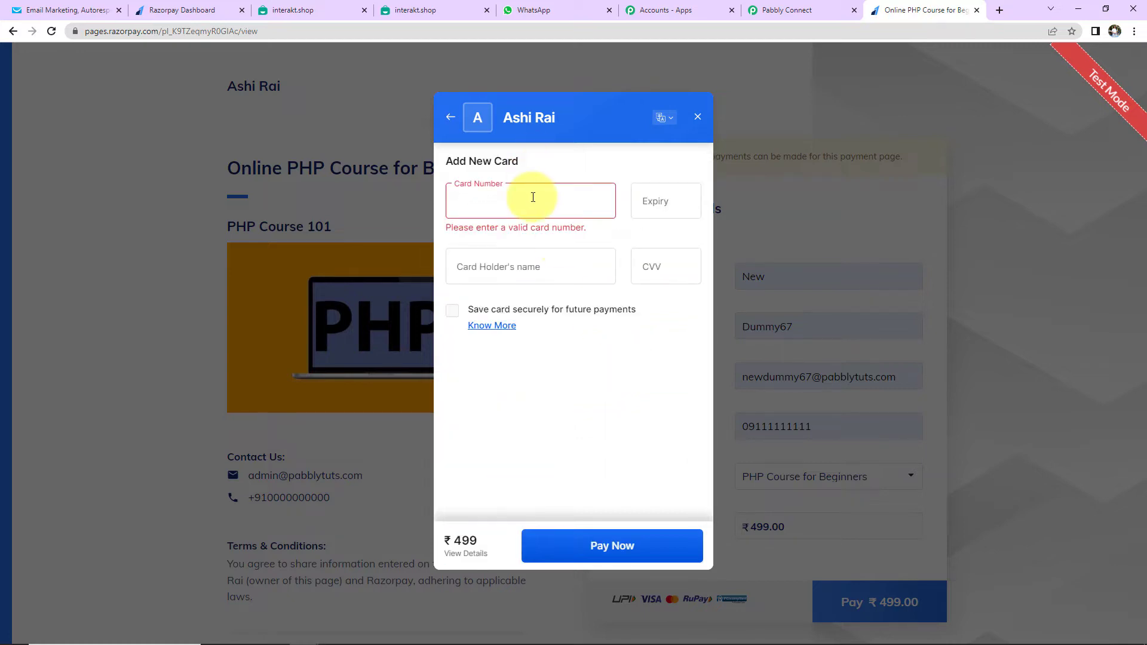
{"action": "left_click", "coordinate": [533, 199]}
{"action": "left_click", "coordinate": [546, 253]}
{"action": "left_click", "coordinate": [657, 270]}
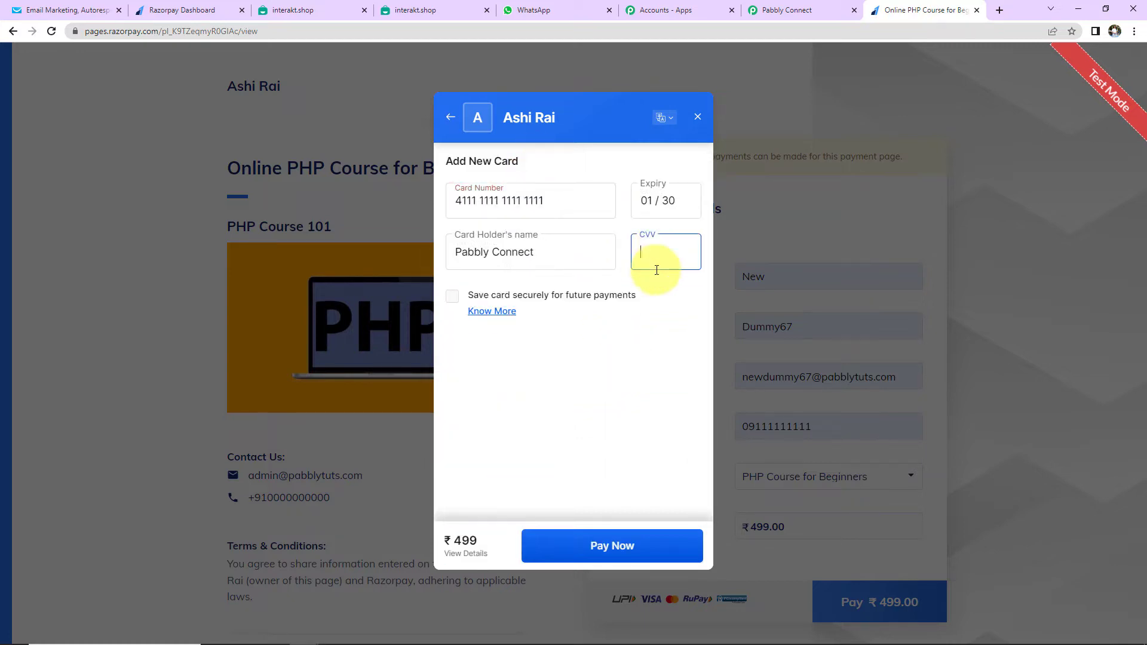
{"action": "left_click", "coordinate": [631, 552]}
{"action": "left_click", "coordinate": [581, 539]}
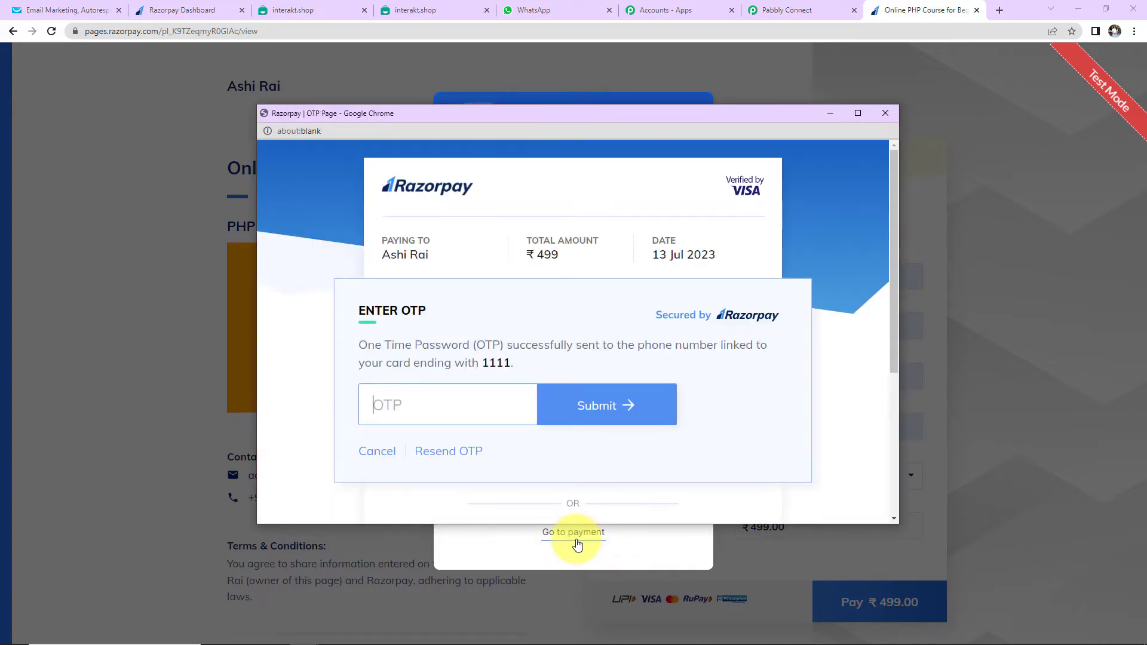
{"action": "type", "text": "1234"}
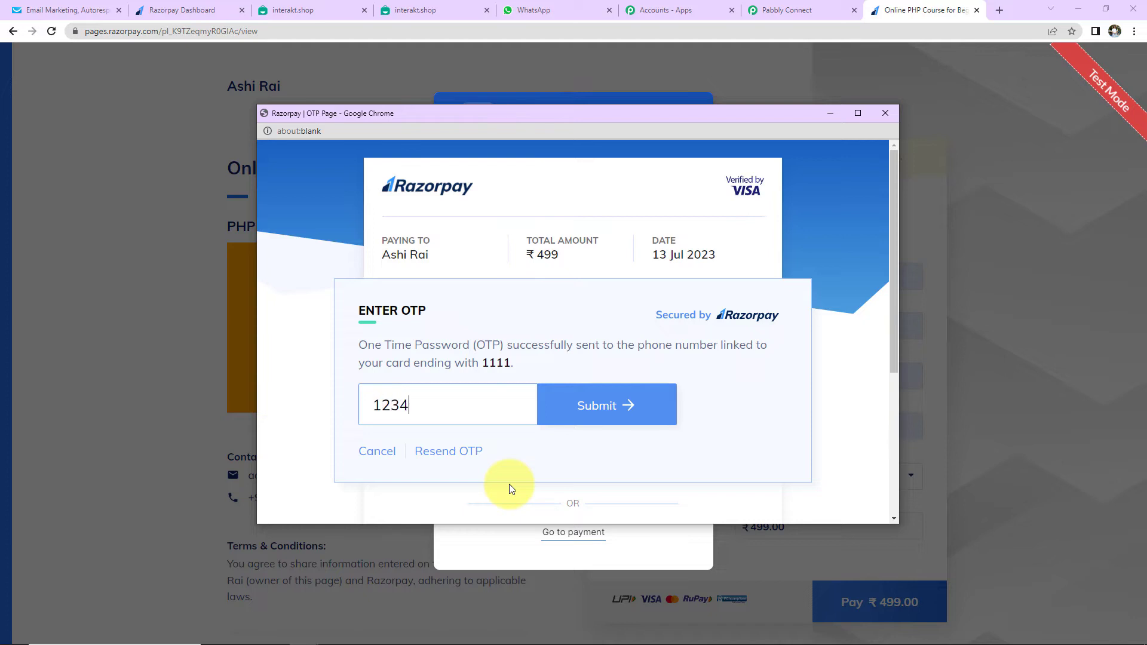
{"action": "left_click", "coordinate": [614, 422]}
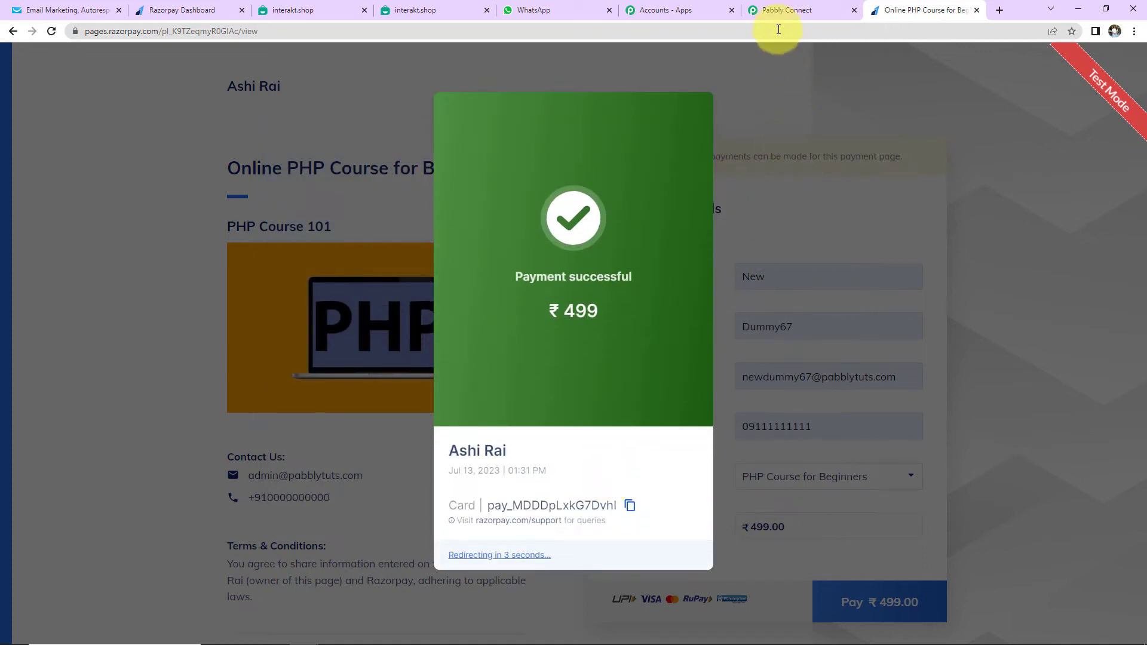
{"action": "left_click", "coordinate": [775, 10]}
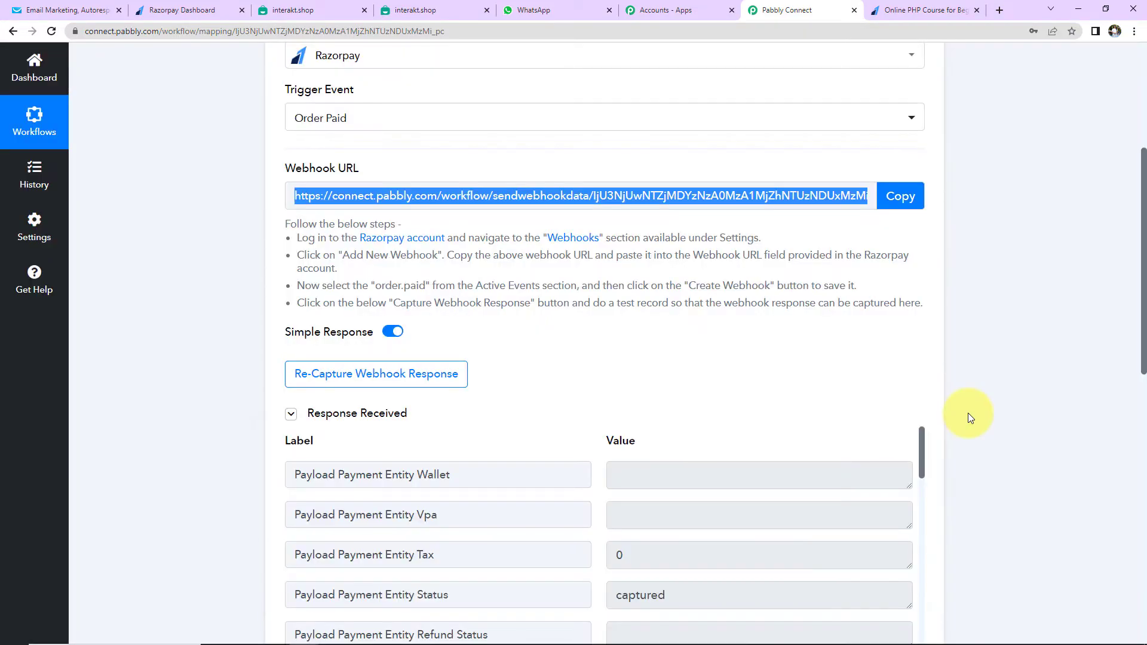
Review the captured order.paid webhook response showing 49900 paid
{"action": "scroll", "coordinate": [968, 413], "scroll_direction": "down", "scroll_amount": 5}
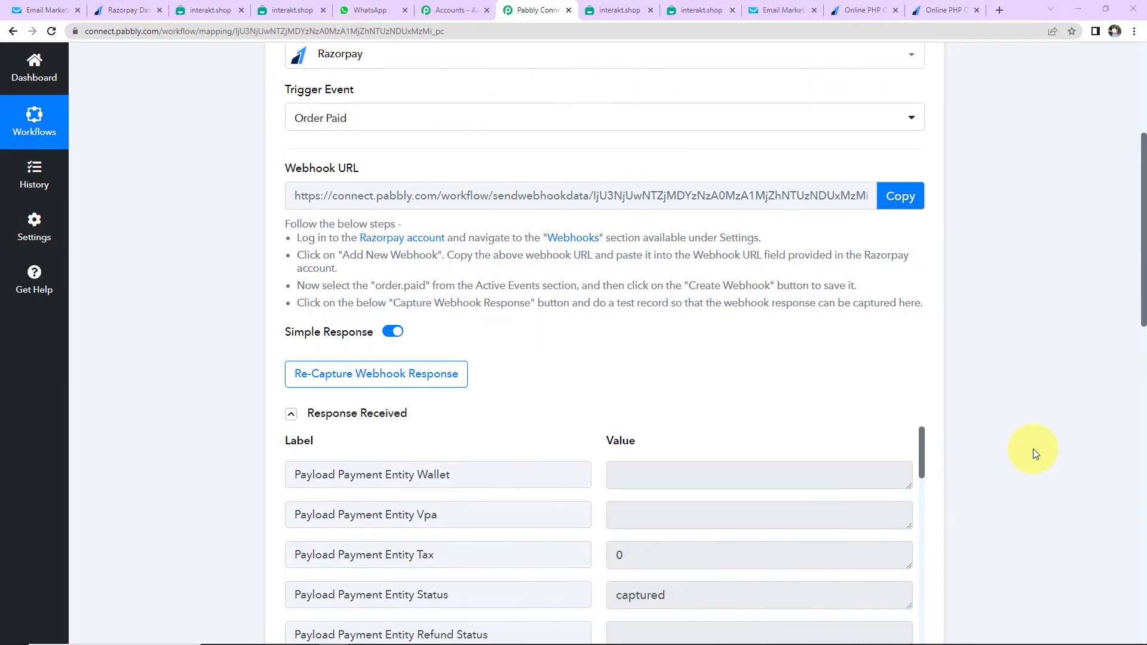
{"action": "scroll", "coordinate": [884, 464], "scroll_direction": "down", "scroll_amount": 1}
{"action": "scroll", "coordinate": [800, 464], "scroll_direction": "down", "scroll_amount": 3}
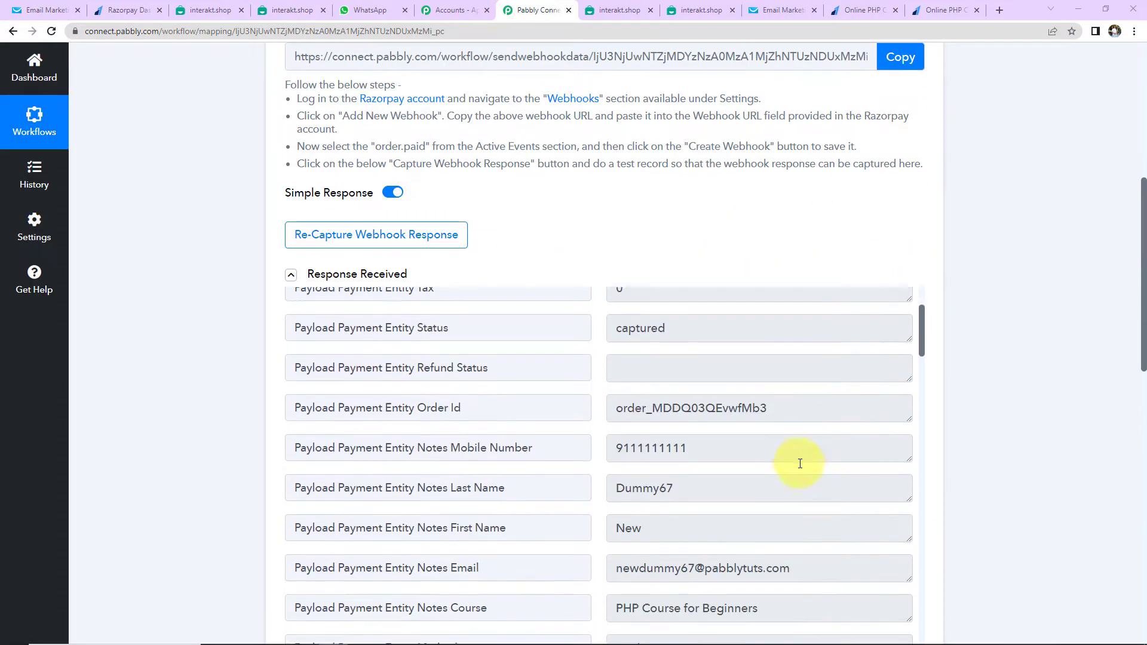
{"action": "scroll", "coordinate": [800, 464], "scroll_direction": "down", "scroll_amount": 1}
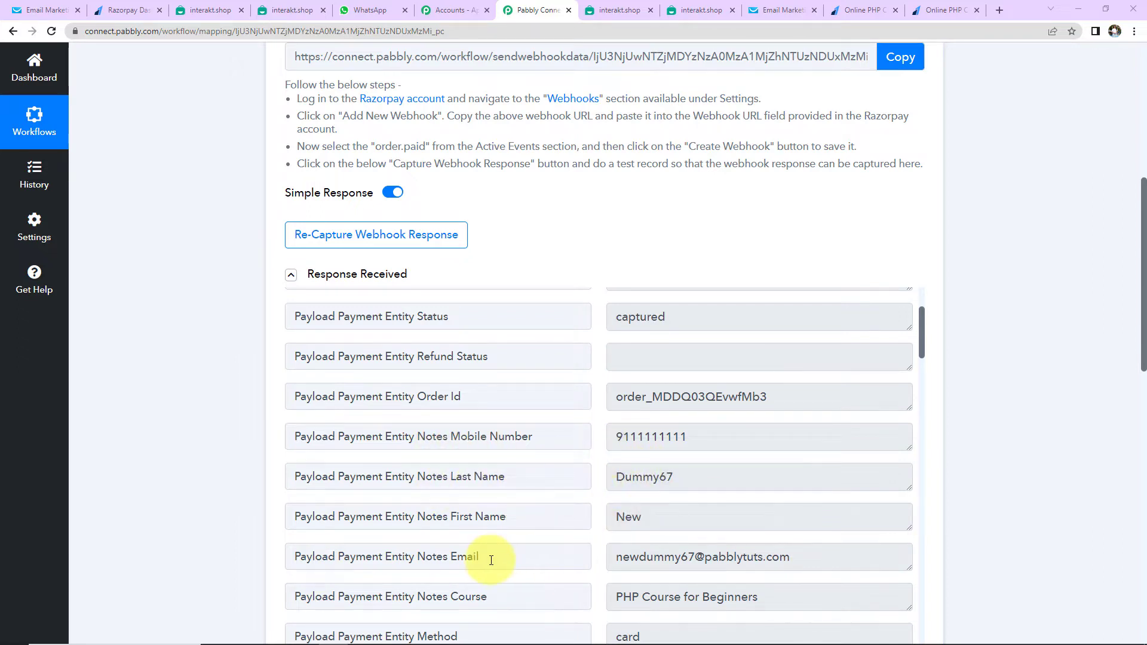
{"action": "scroll", "coordinate": [769, 512], "scroll_direction": "down", "scroll_amount": 2}
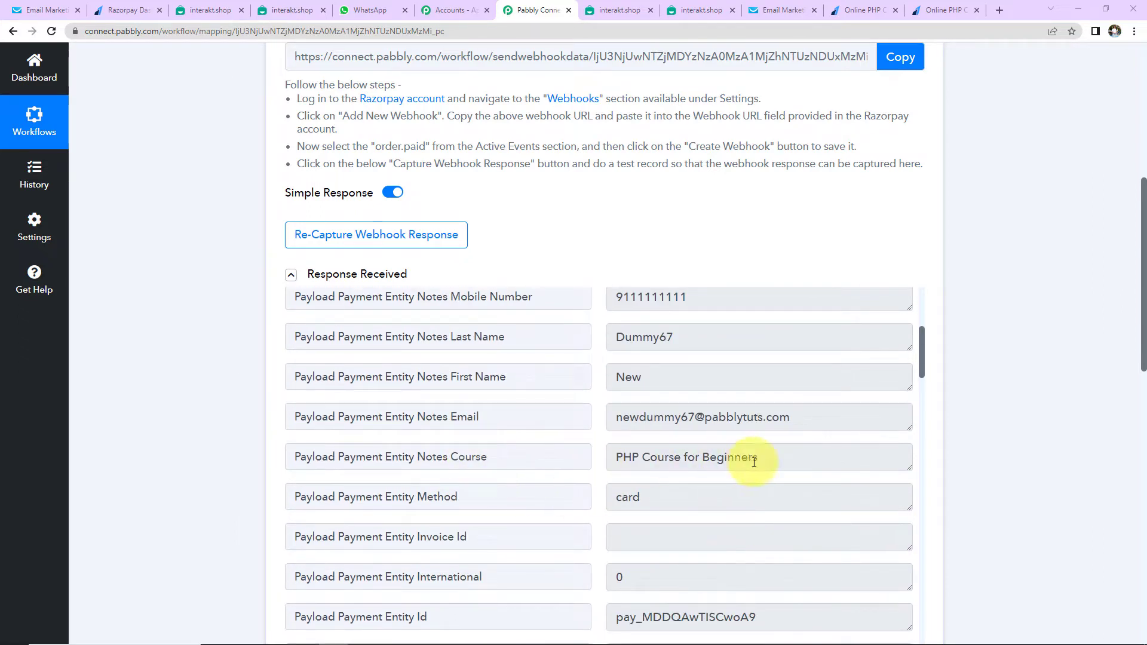
{"action": "scroll", "coordinate": [762, 460], "scroll_direction": "down", "scroll_amount": 2}
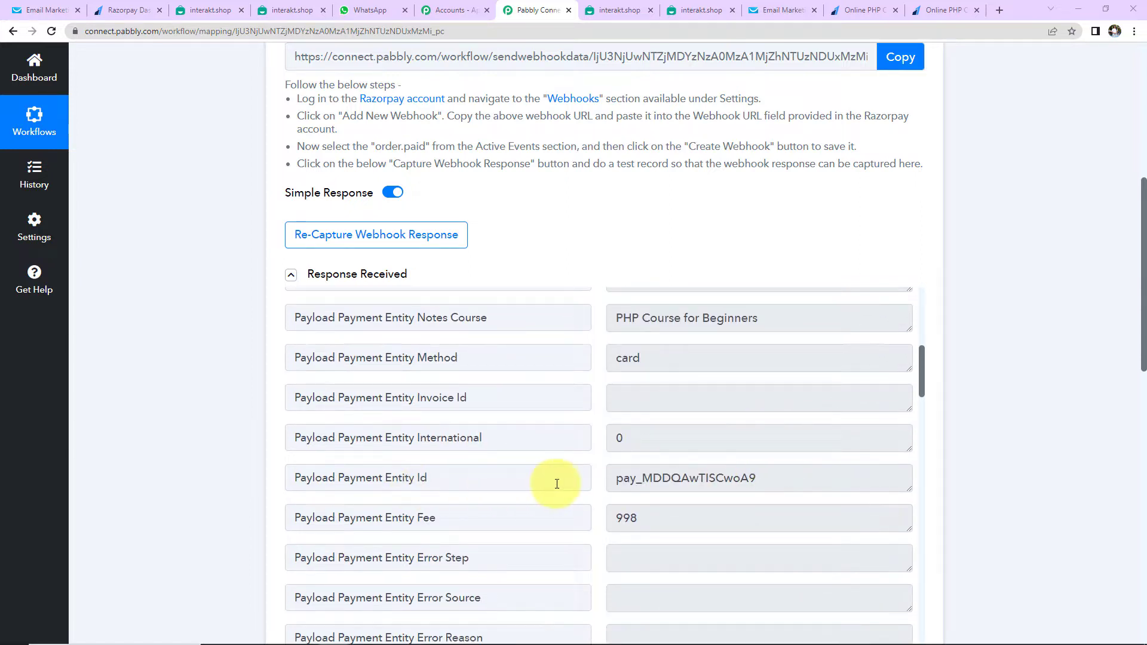
{"action": "scroll", "coordinate": [761, 472], "scroll_direction": "down", "scroll_amount": 4}
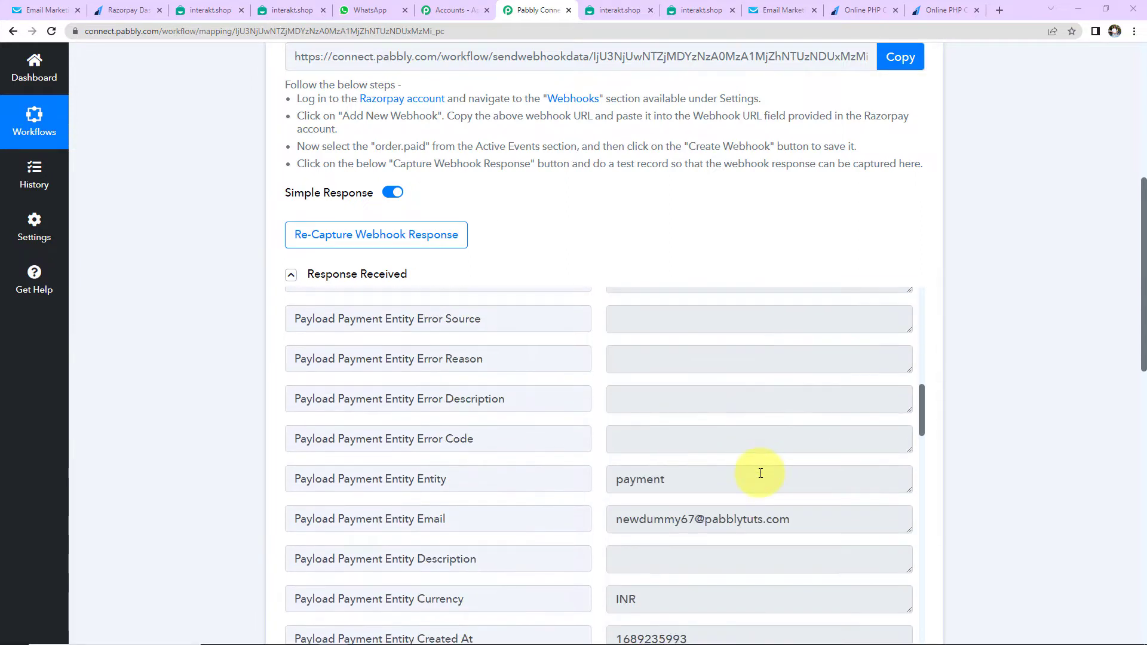
{"action": "scroll", "coordinate": [761, 472], "scroll_direction": "down", "scroll_amount": 2}
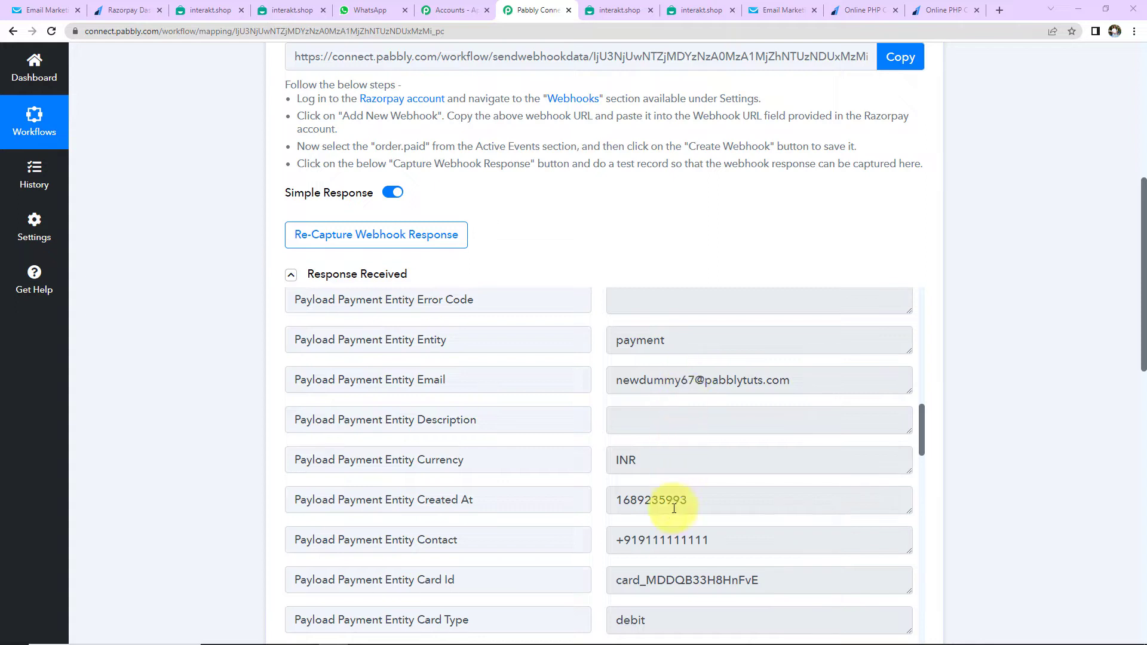
{"action": "scroll", "coordinate": [717, 500], "scroll_direction": "down", "scroll_amount": 4}
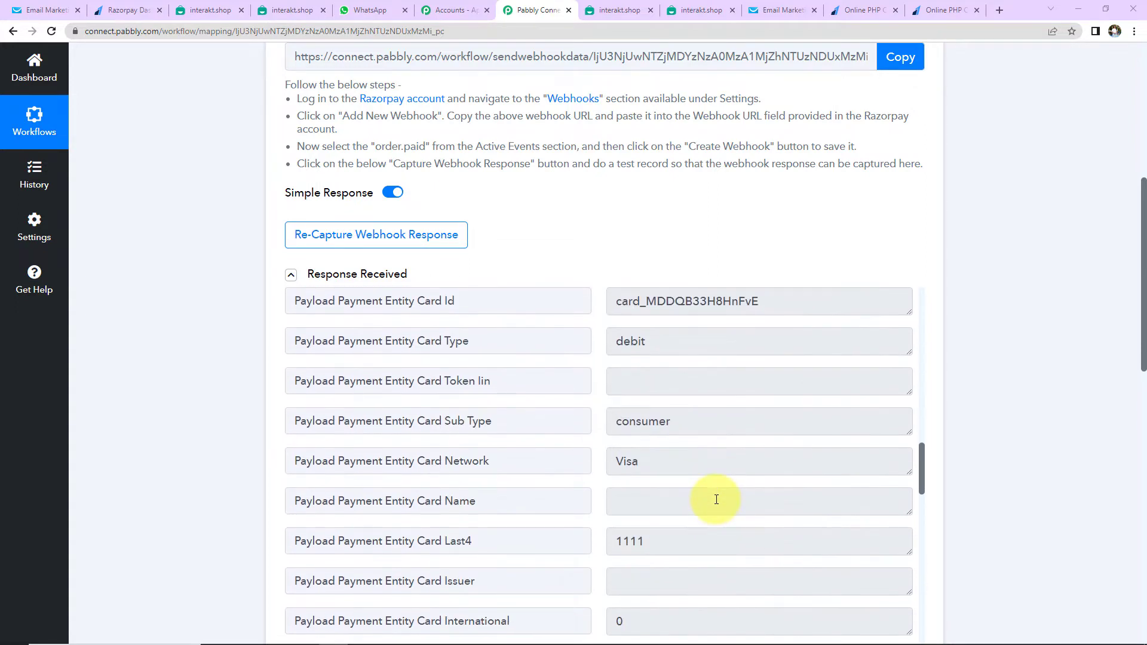
{"action": "scroll", "coordinate": [717, 500], "scroll_direction": "down", "scroll_amount": 6}
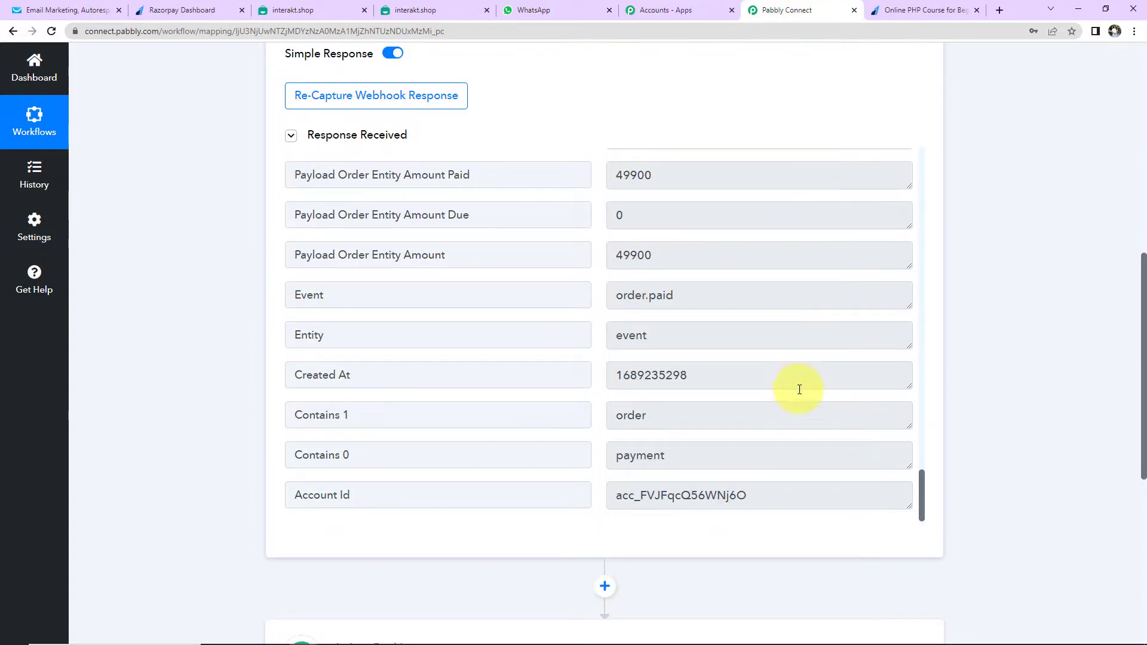
Expand the '2. Choose Your Next Application' step to pick its app
{"action": "scroll", "coordinate": [948, 363], "scroll_direction": "down", "scroll_amount": 5}
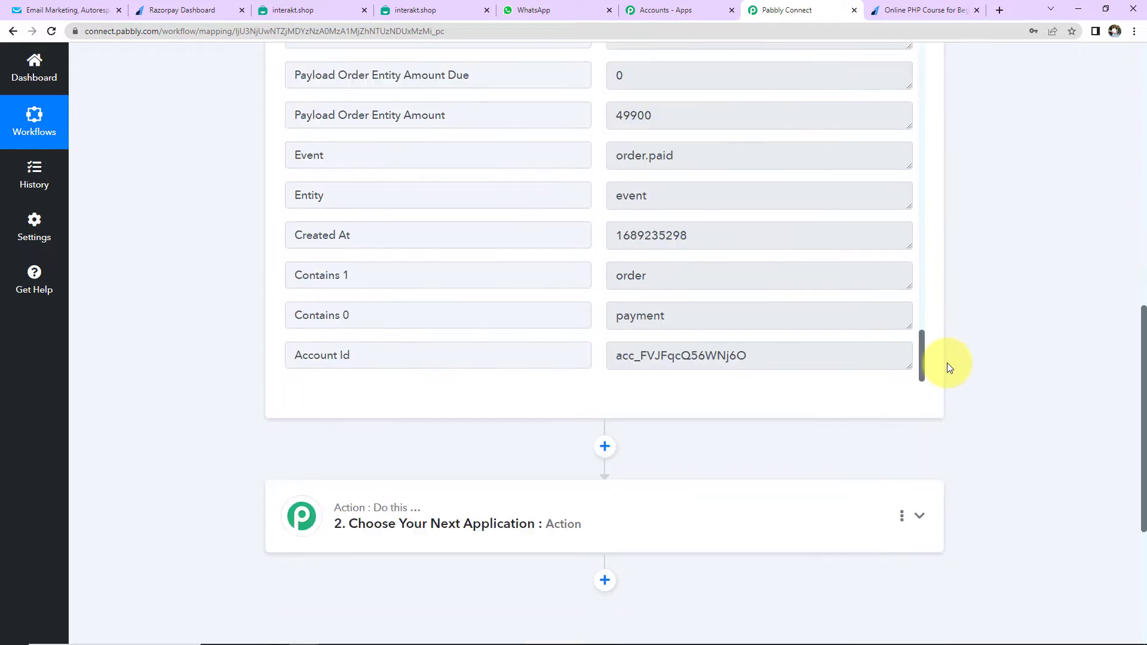
{"action": "left_click", "coordinate": [615, 392]}
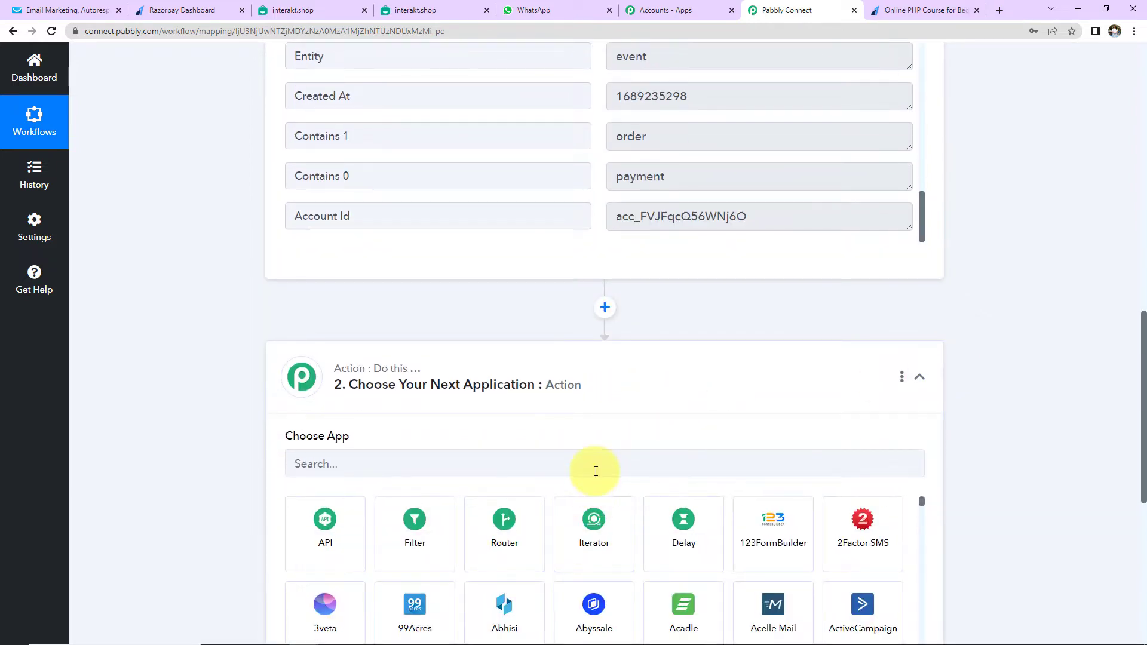
{"action": "left_click", "coordinate": [594, 469]}
Set the second step to GetResponse with the Create Contact action event
{"action": "type", "text": "Getre"}
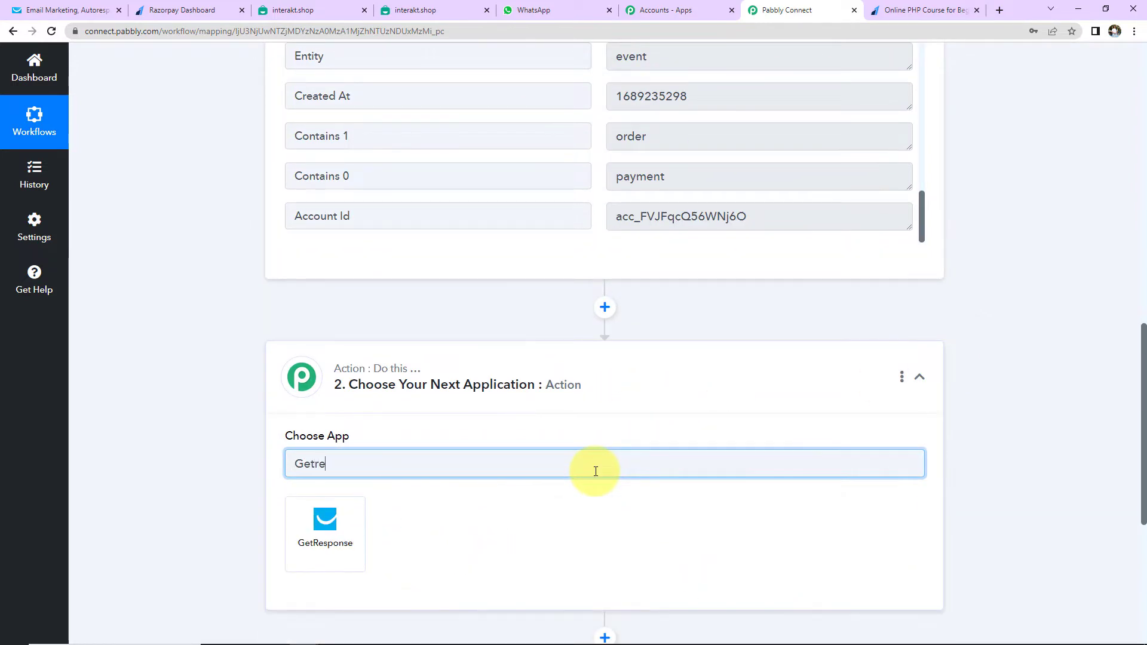
{"action": "left_click", "coordinate": [326, 548]}
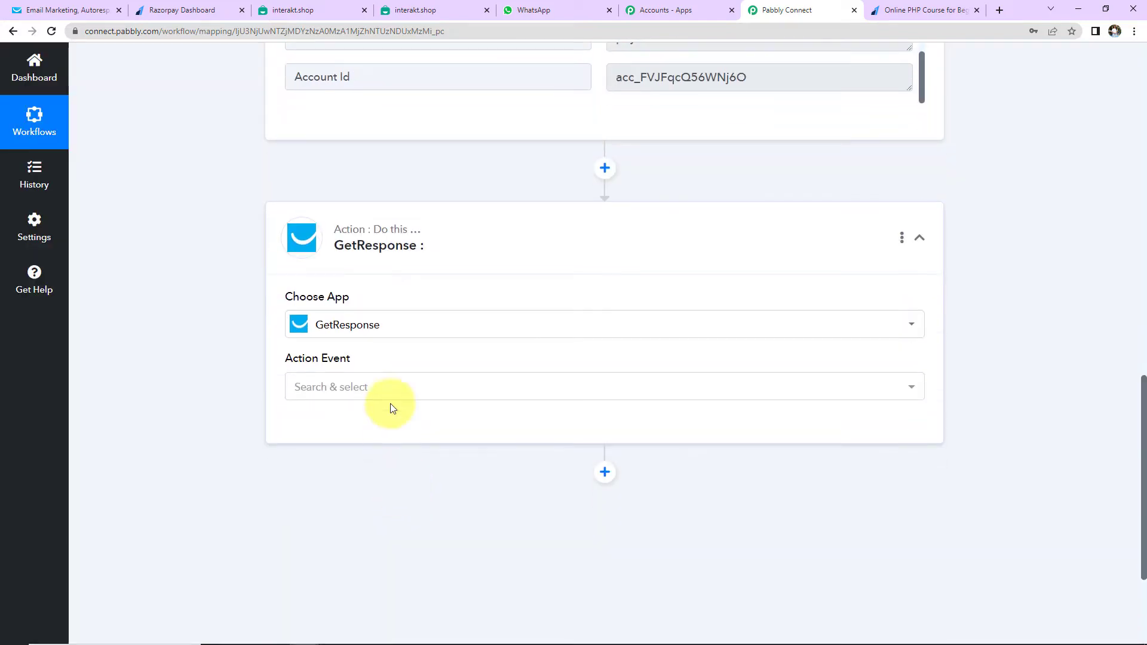
{"action": "left_click", "coordinate": [390, 396]}
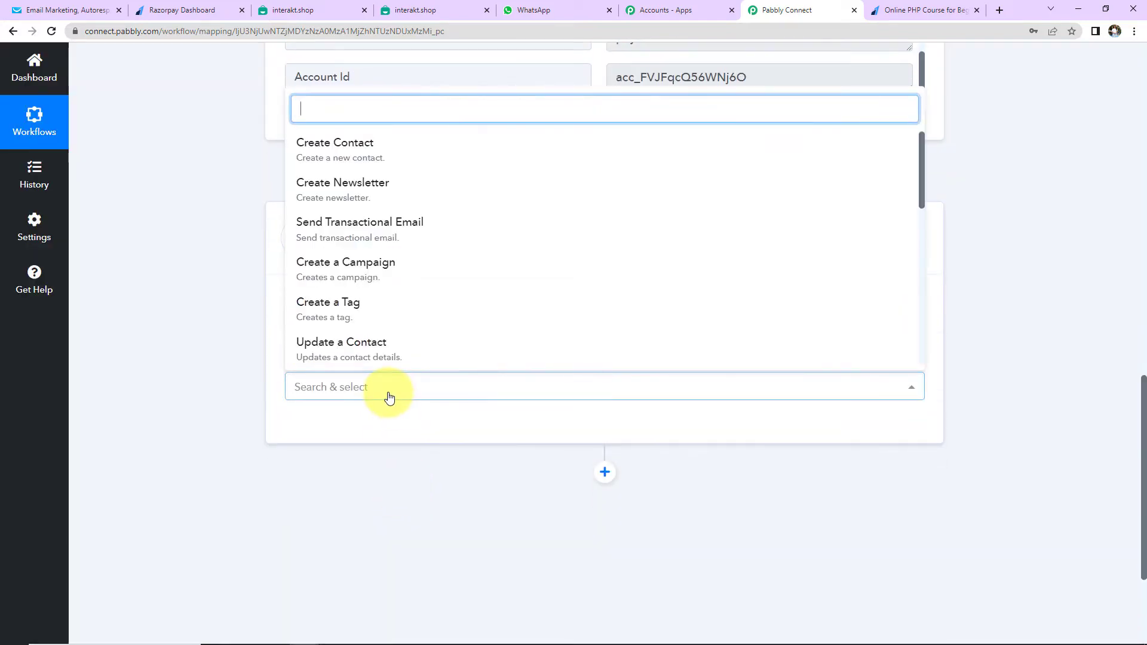
{"action": "left_click", "coordinate": [342, 169]}
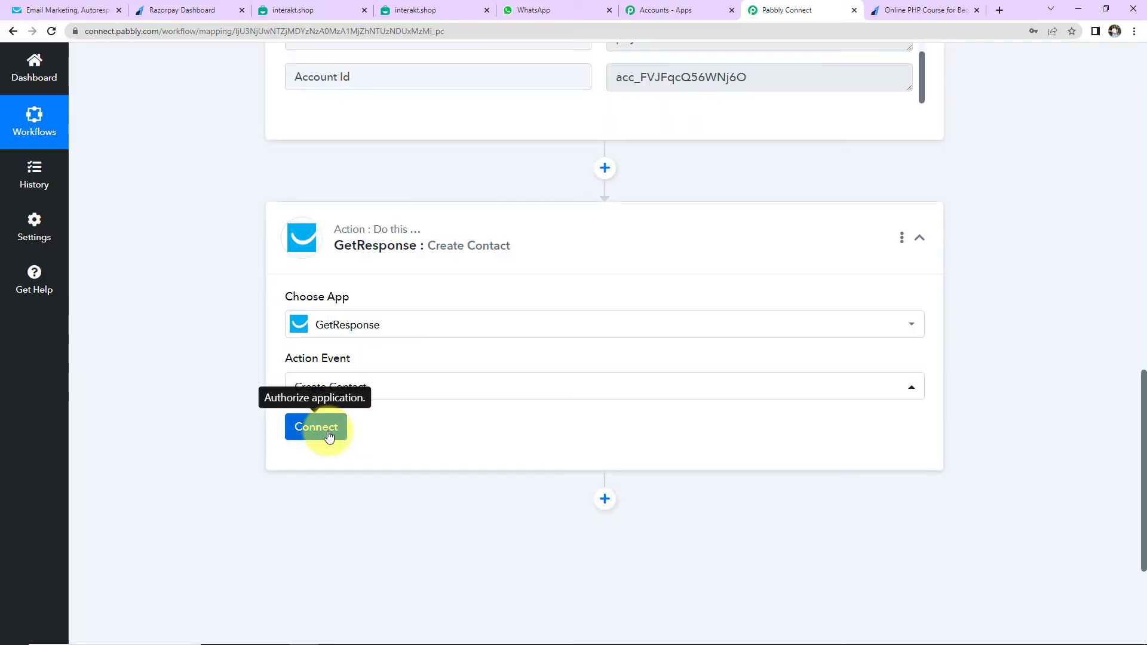
Start a new GetResponse connection and copy the API key from GetResponse's API page
{"action": "left_click", "coordinate": [328, 433]}
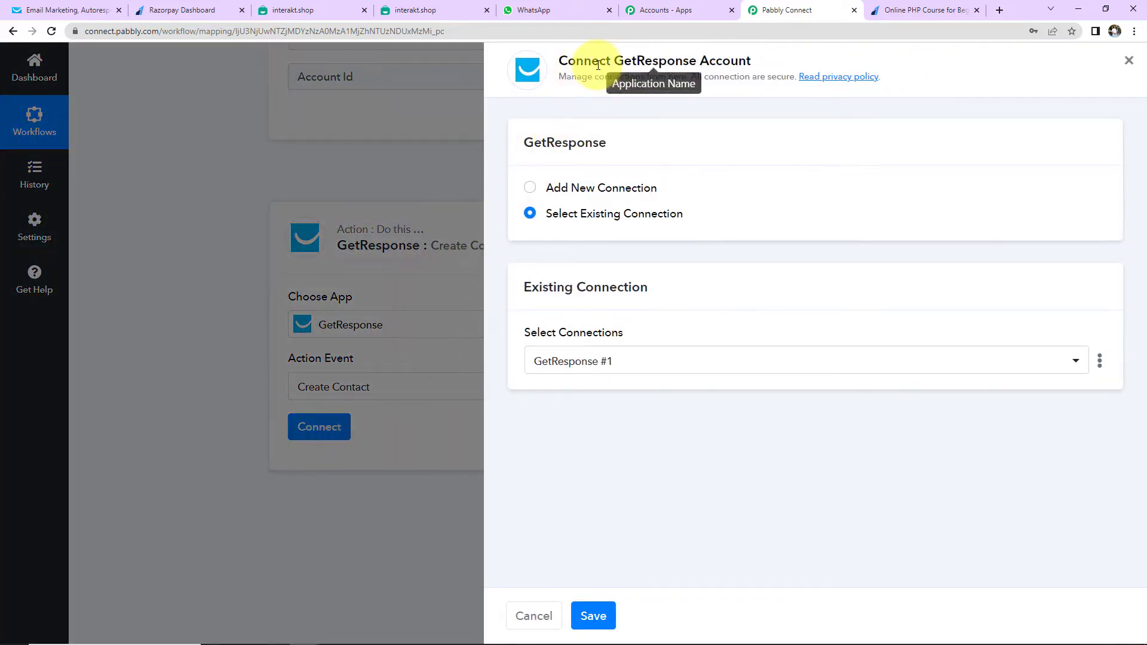
{"action": "left_click_drag", "start_coordinate": [613, 59], "coordinate": [762, 58]}
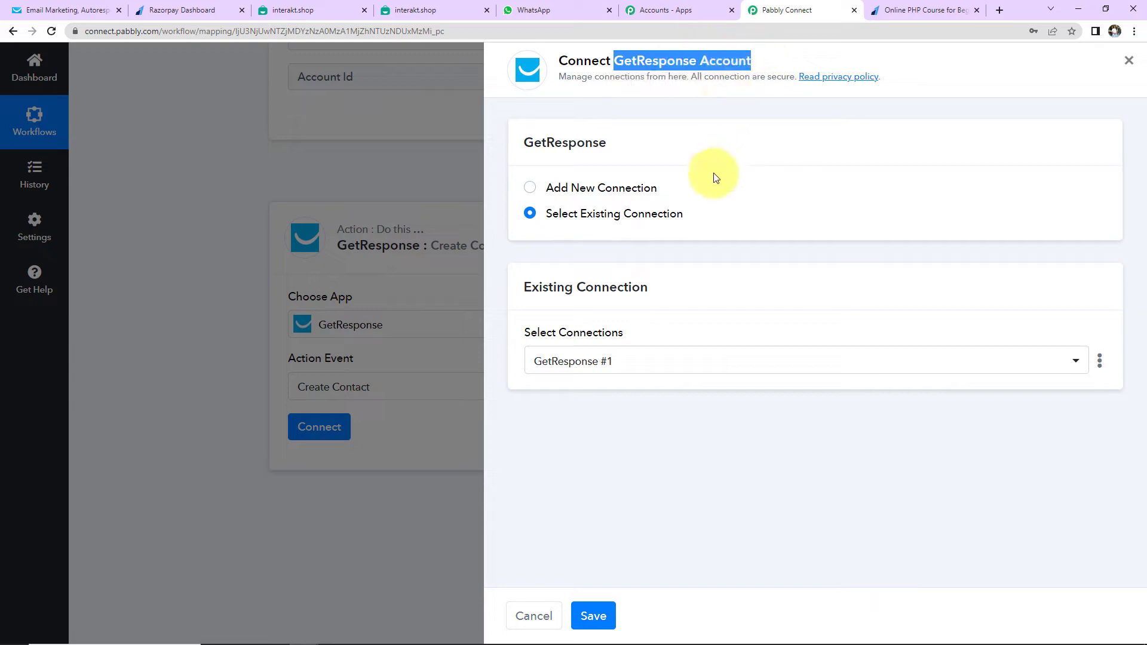
{"action": "left_click", "coordinate": [531, 190]}
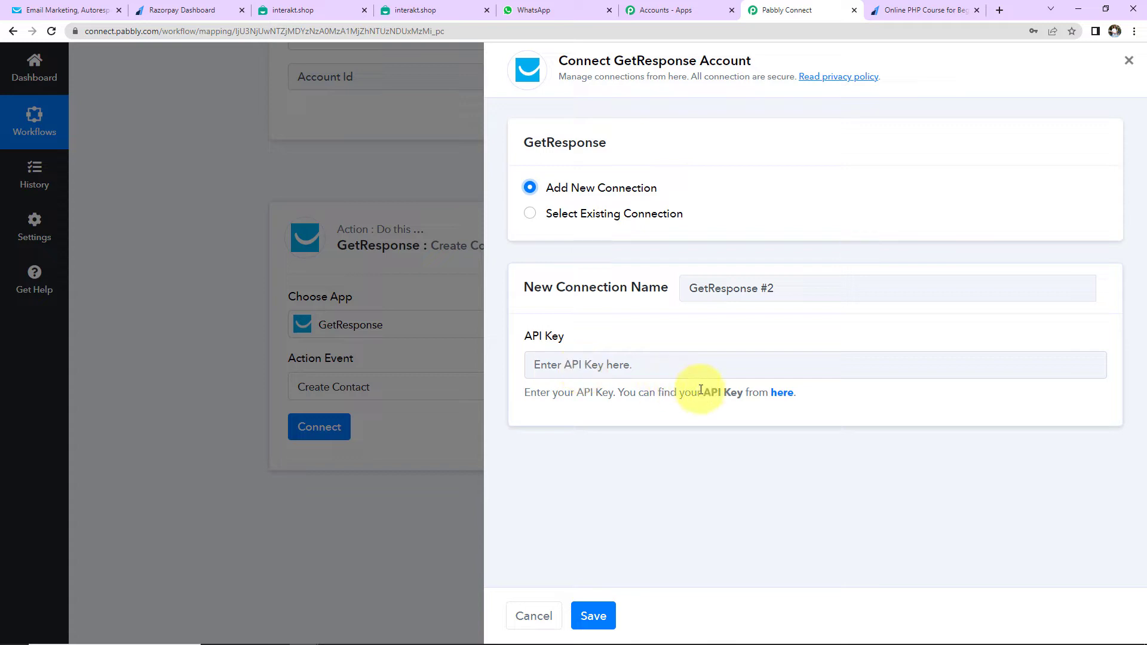
{"action": "left_click", "coordinate": [783, 392]}
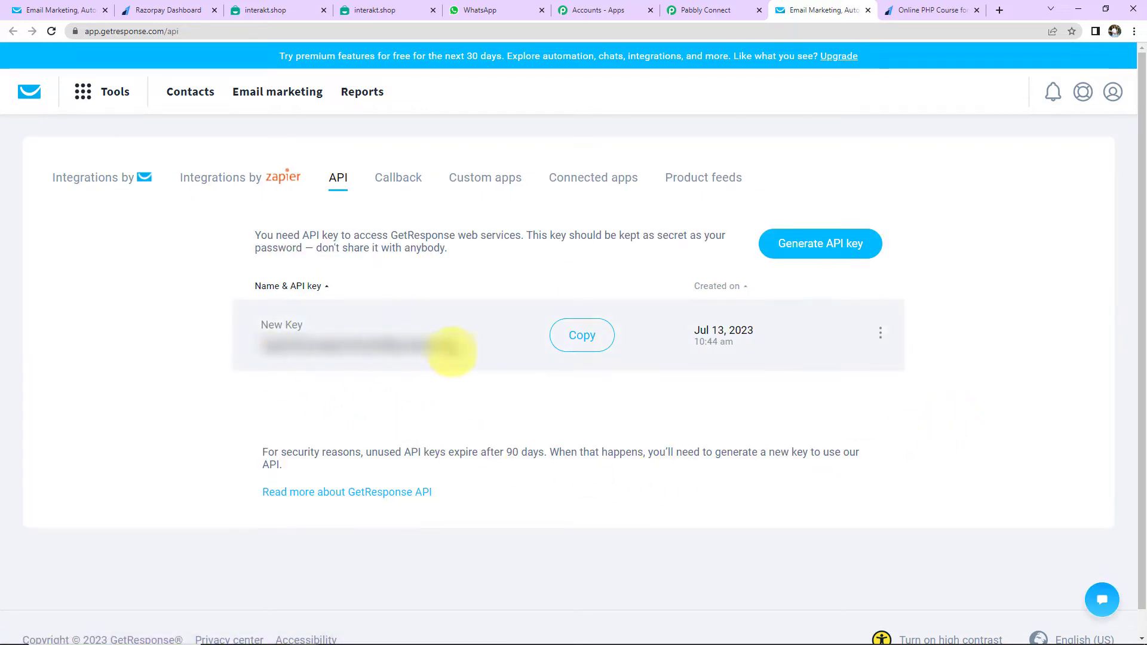
{"action": "left_click", "coordinate": [558, 334]}
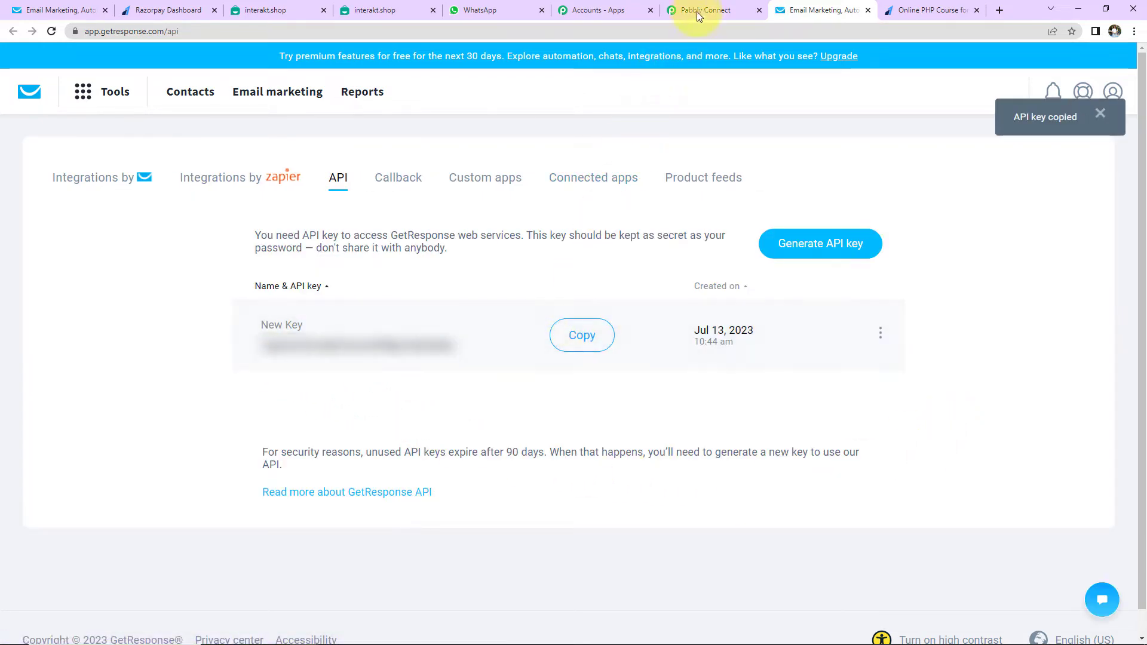
{"action": "left_click", "coordinate": [698, 12]}
Paste the GetResponse API key into the new connection and save it
{"action": "left_click", "coordinate": [591, 365]}
{"action": "key", "text": "ctrl+v"}
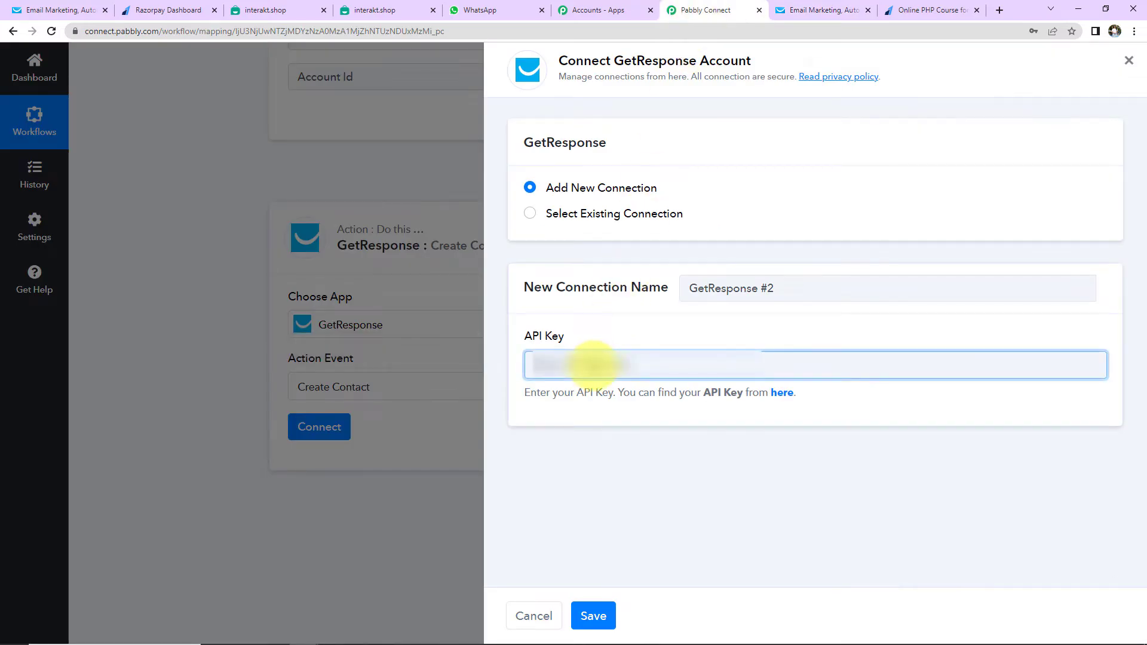
{"action": "key", "text": "ctrl+v"}
{"action": "left_click", "coordinate": [604, 618]}
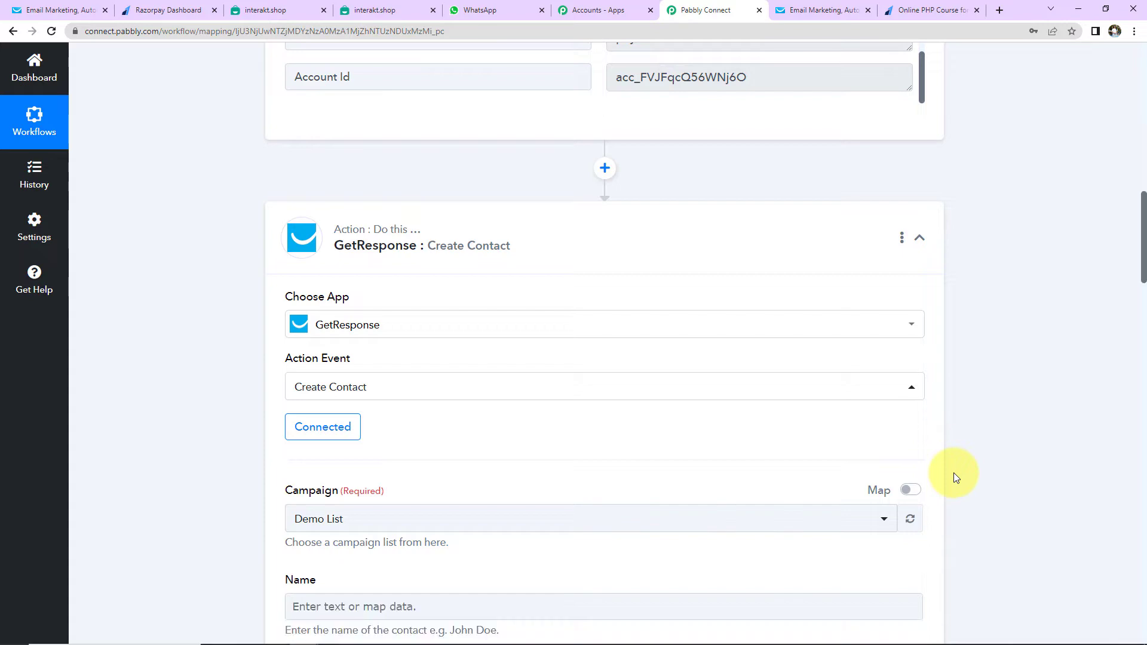
{"action": "scroll", "coordinate": [616, 445], "scroll_direction": "down", "scroll_amount": 2}
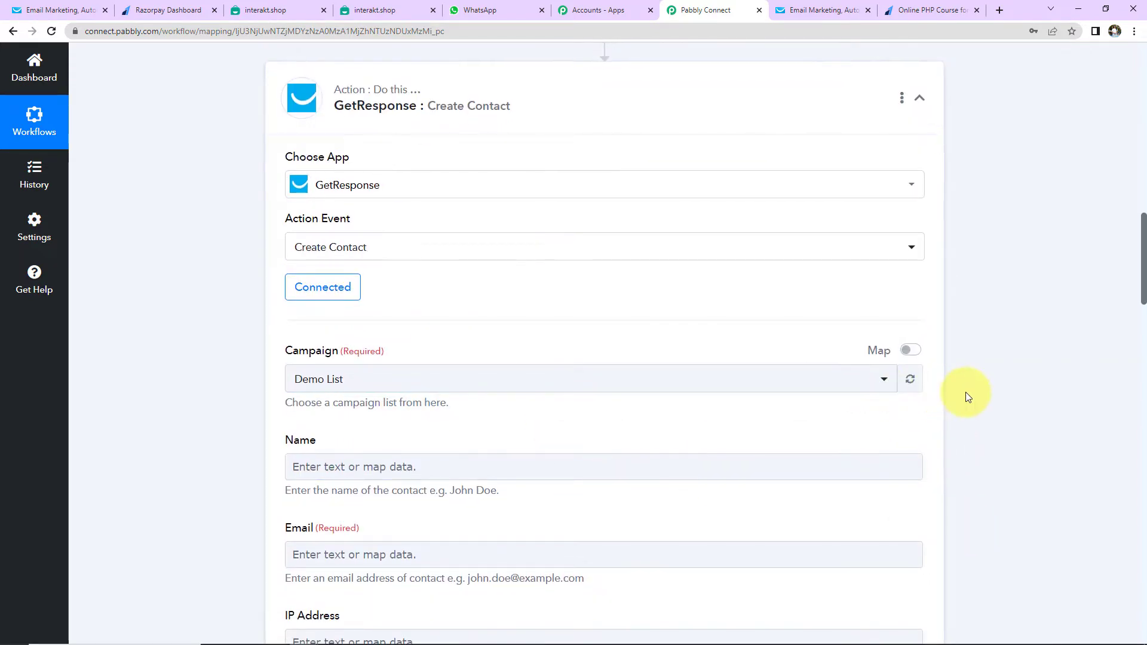
{"action": "scroll", "coordinate": [967, 395], "scroll_direction": "down", "scroll_amount": 2}
{"action": "left_click", "coordinate": [50, 14]}
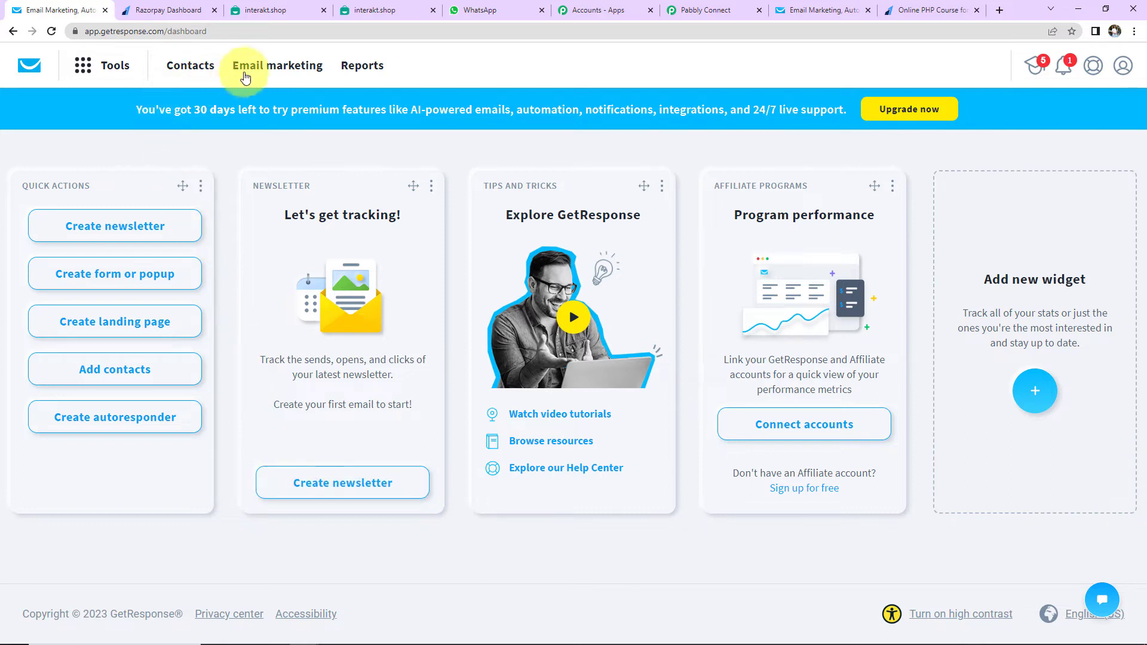
Check GetResponse's contact lists, Demo List and Pabbly Connect, then return to Pabbly Connect
{"action": "left_click", "coordinate": [202, 68]}
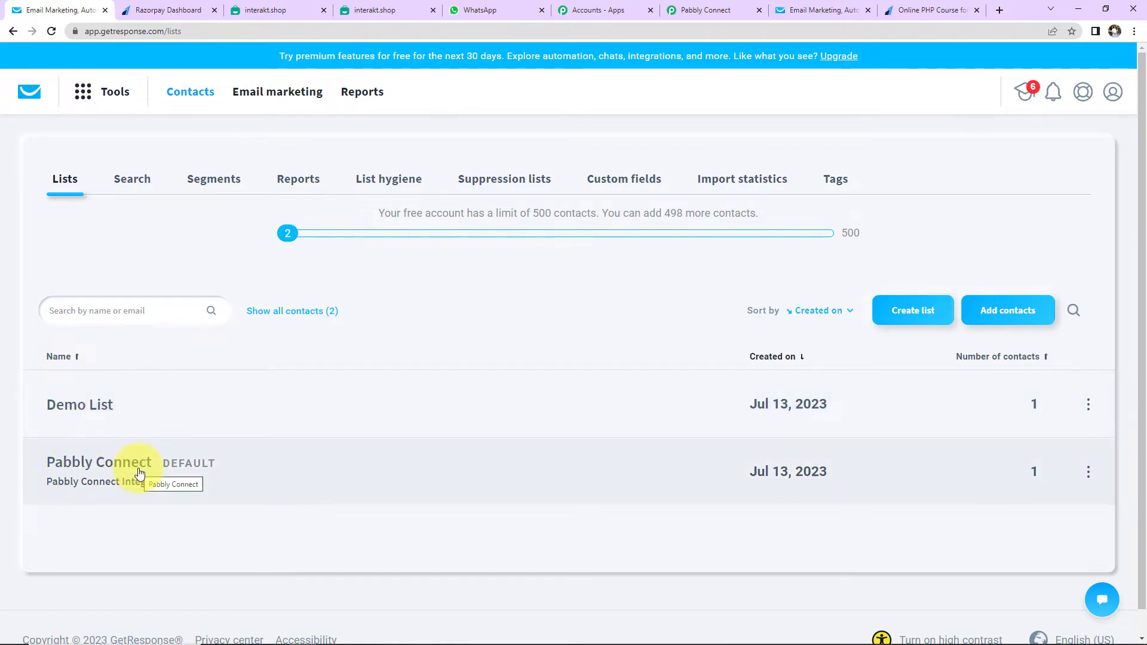
{"action": "left_click", "coordinate": [693, 9]}
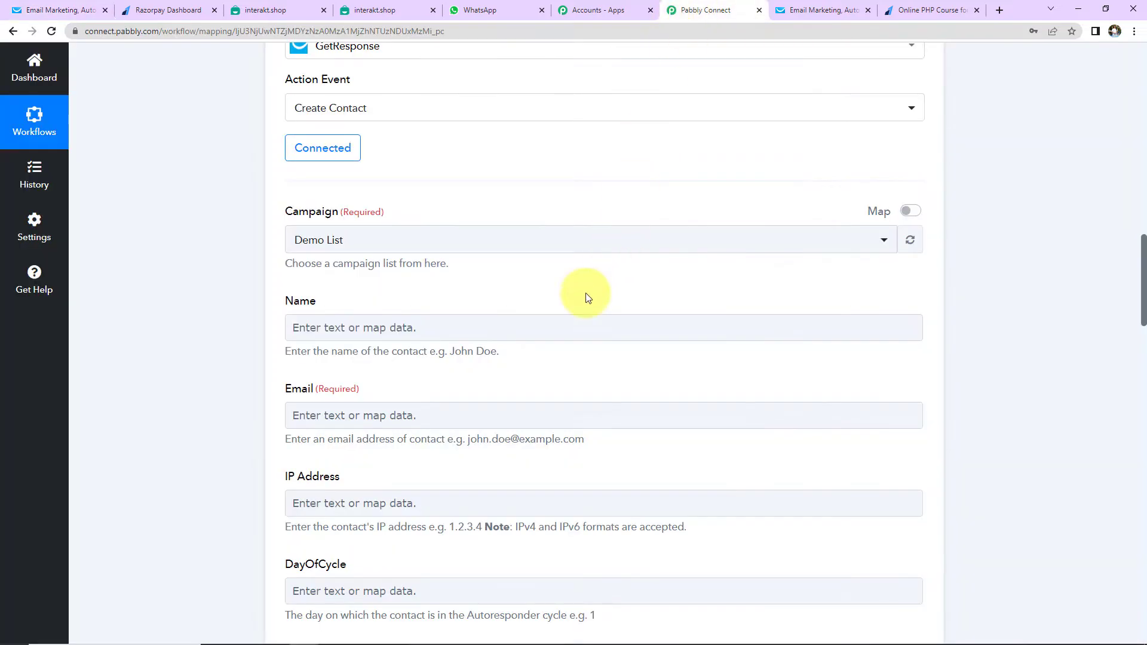
Keep Demo List as the GetResponse campaign for the new contact
{"action": "left_click", "coordinate": [377, 244]}
{"action": "left_click", "coordinate": [338, 313]}
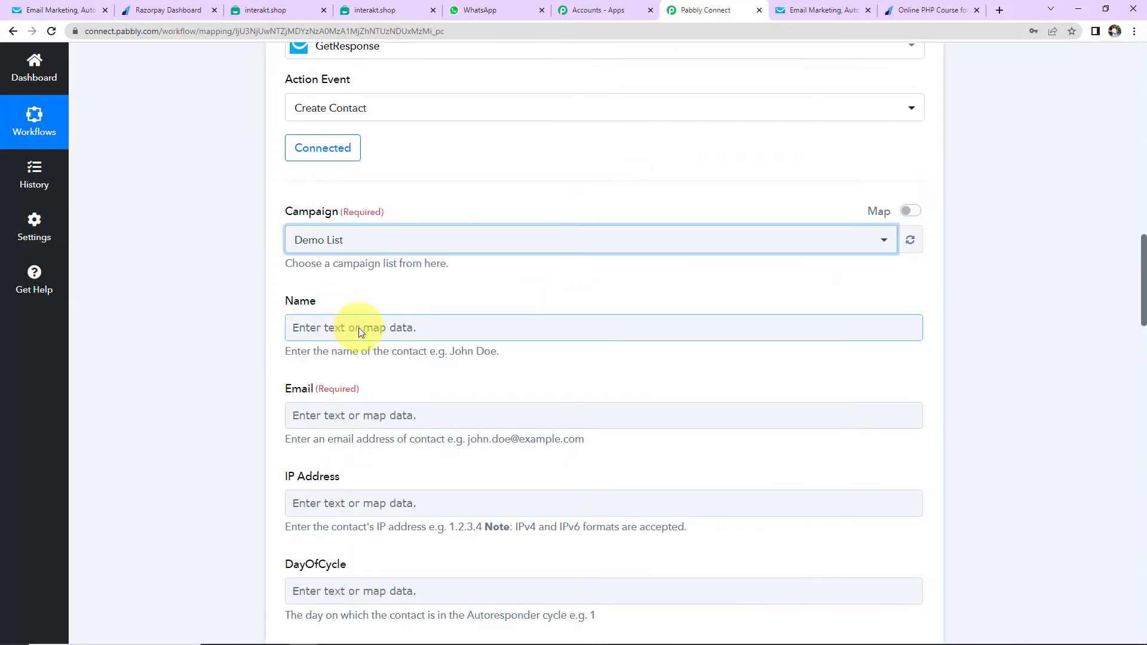
{"action": "scroll", "coordinate": [350, 371], "scroll_direction": "down", "scroll_amount": 2}
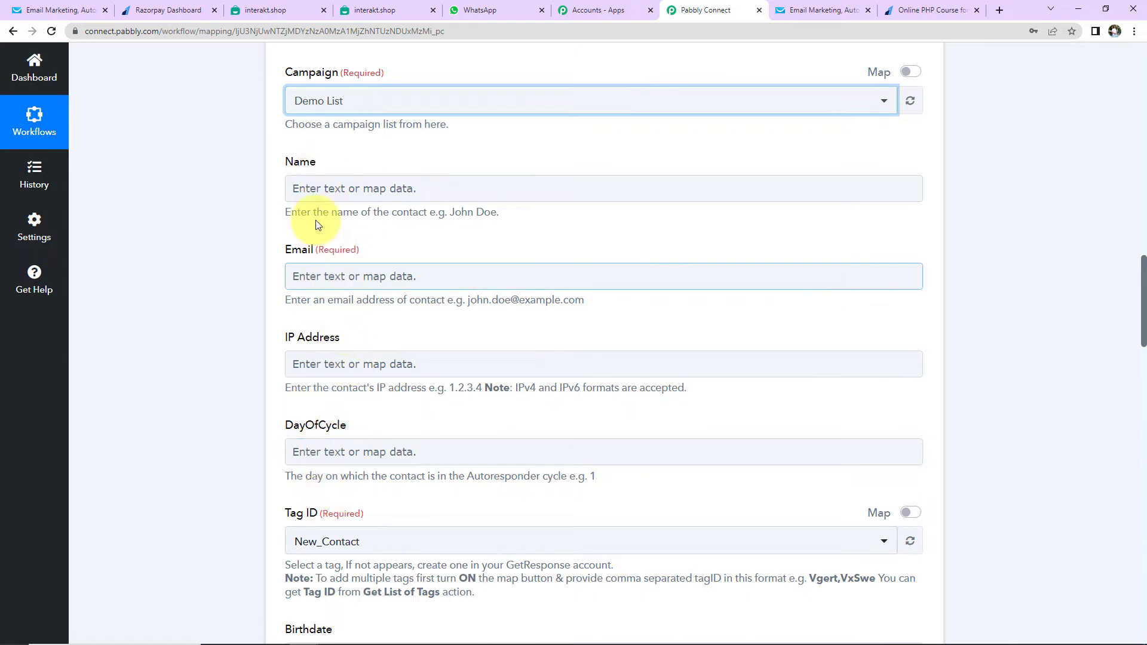
Map Name to the Razorpay Notes First Name followed by Notes Last Name
{"action": "left_click", "coordinate": [314, 190]}
{"action": "left_click", "coordinate": [313, 189]}
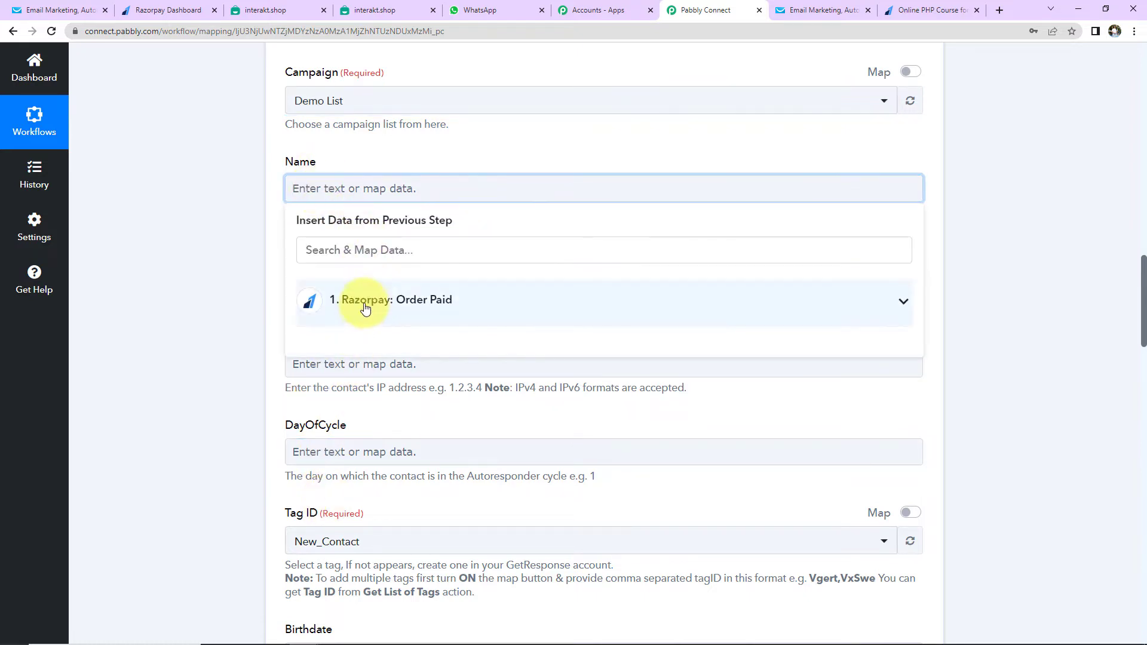
{"action": "left_click", "coordinate": [363, 309]}
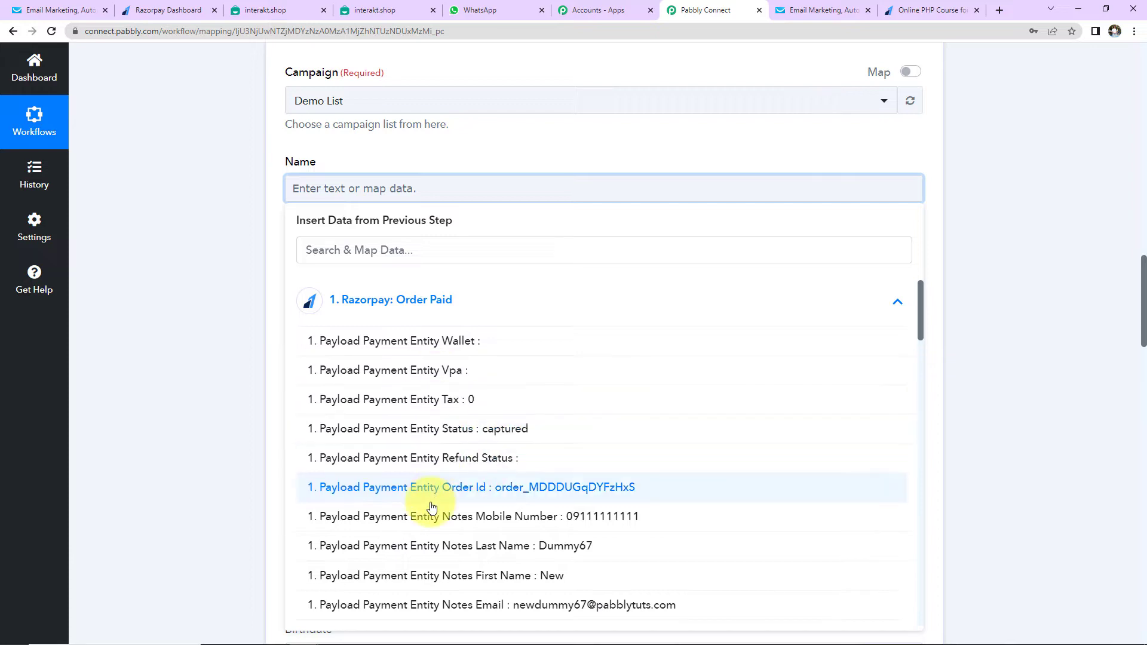
{"action": "left_click", "coordinate": [437, 577]}
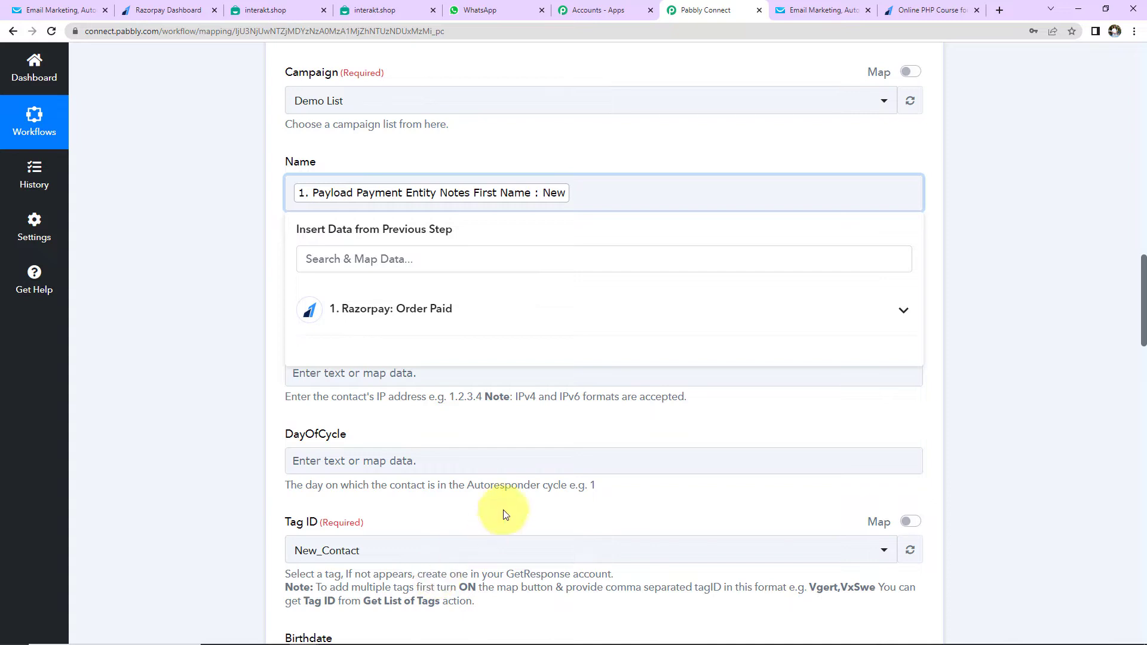
{"action": "left_click", "coordinate": [468, 319]}
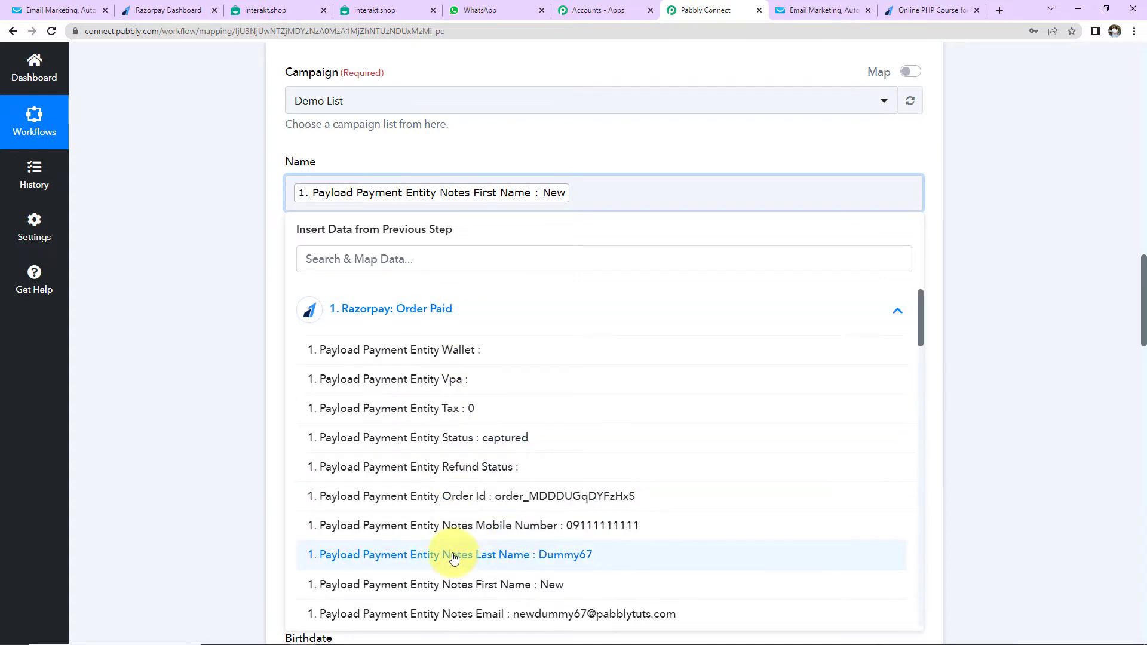
{"action": "left_click", "coordinate": [457, 555]}
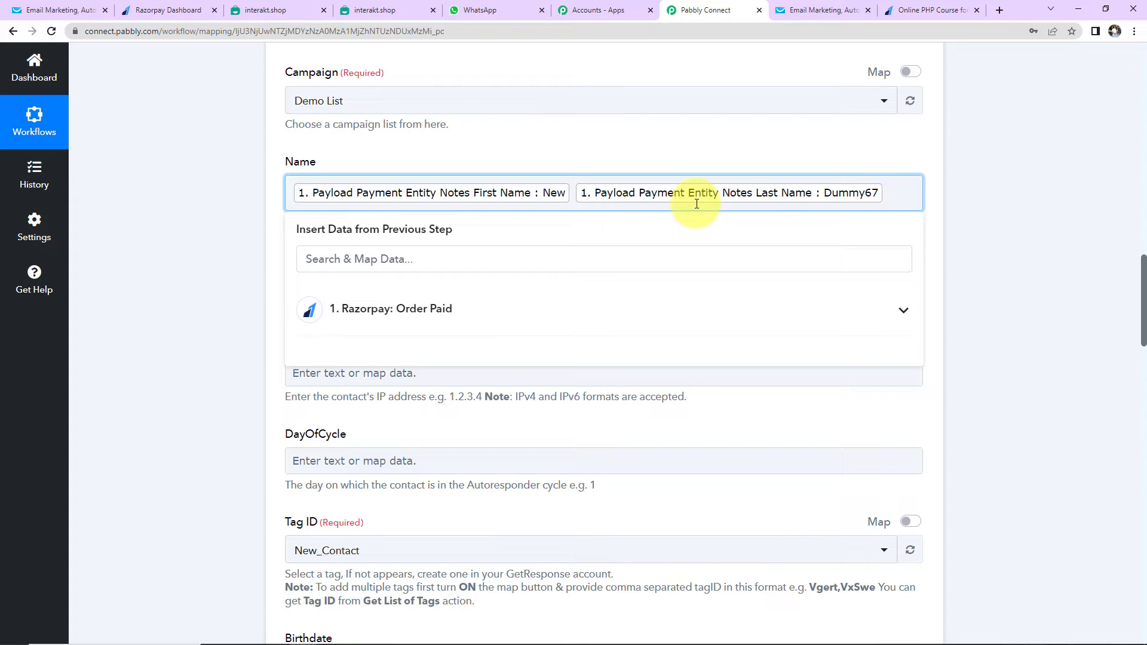
Map the contact's Email to the Razorpay Notes Email
{"action": "left_click", "coordinate": [208, 198]}
{"action": "left_click", "coordinate": [375, 285]}
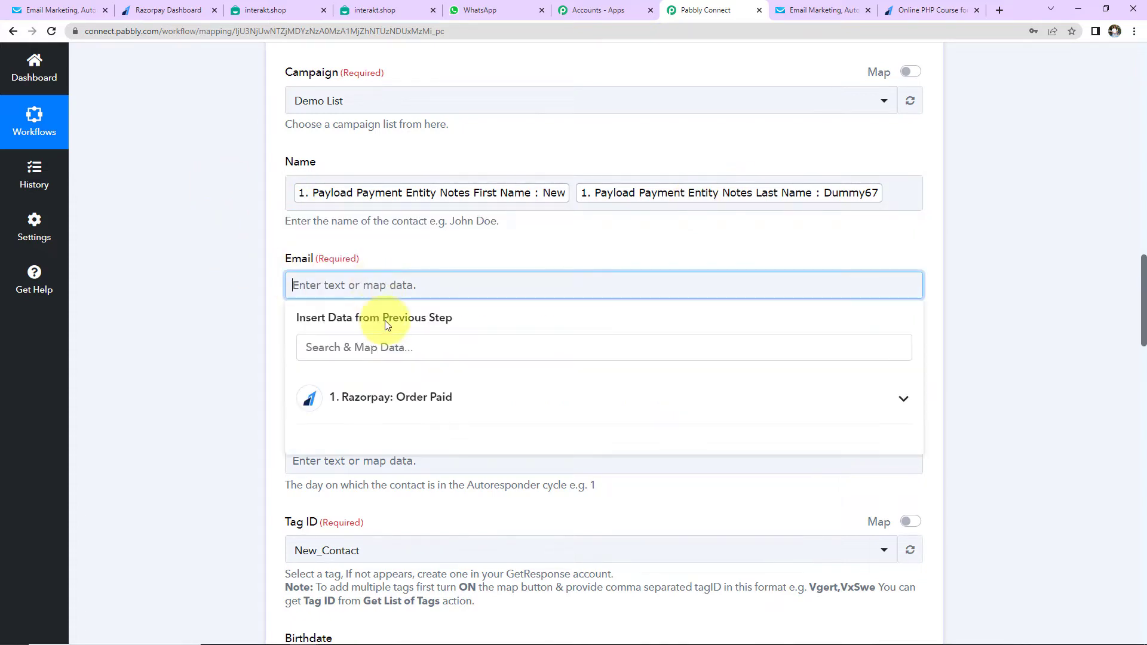
{"action": "left_click", "coordinate": [390, 397]}
{"action": "scroll", "coordinate": [358, 439], "scroll_direction": "down", "scroll_amount": 3}
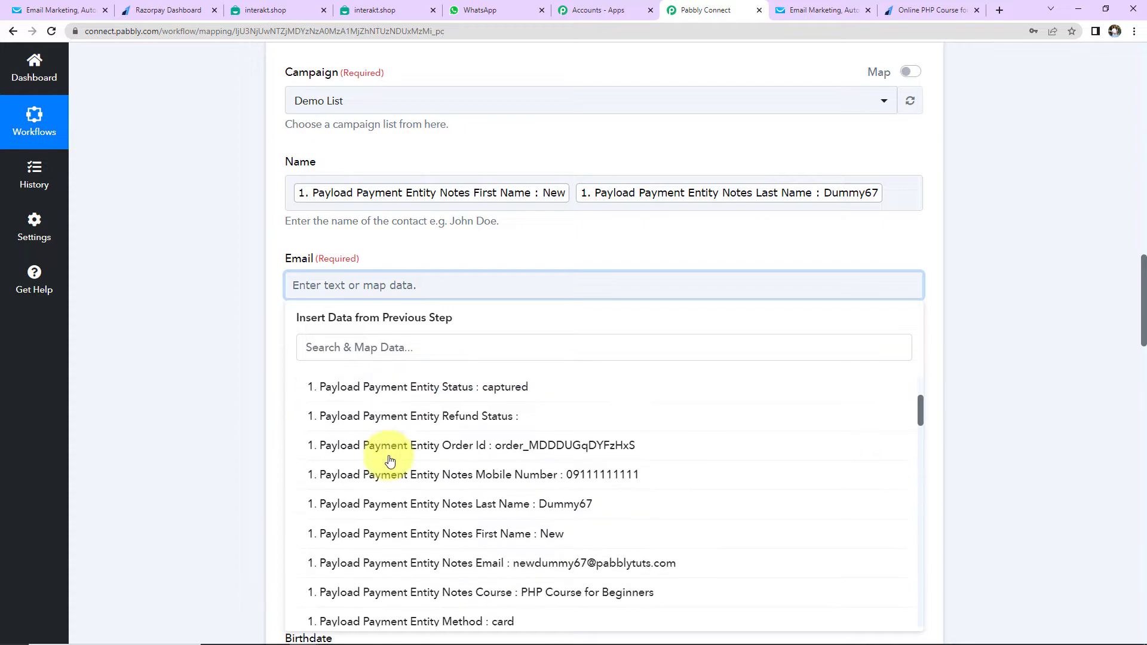
{"action": "left_click", "coordinate": [359, 561]}
{"action": "left_click", "coordinate": [213, 371]}
Set Phone to +91 followed by the Razorpay Notes Mobile Number
{"action": "scroll", "coordinate": [213, 371], "scroll_direction": "down", "scroll_amount": 5}
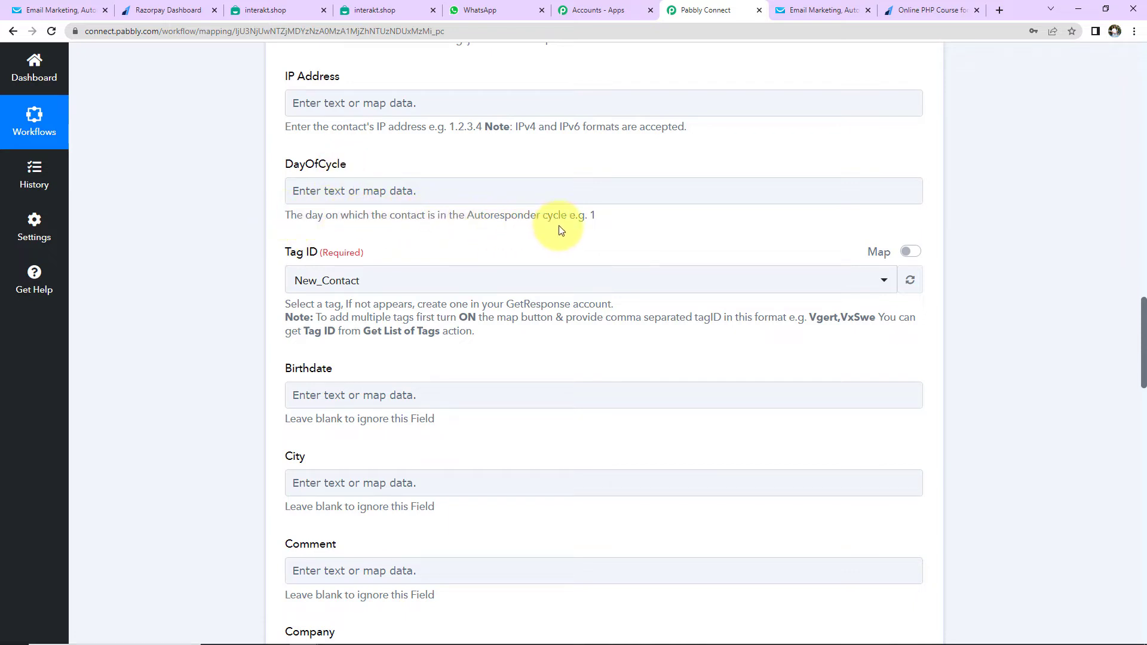
{"action": "left_click", "coordinate": [327, 198]}
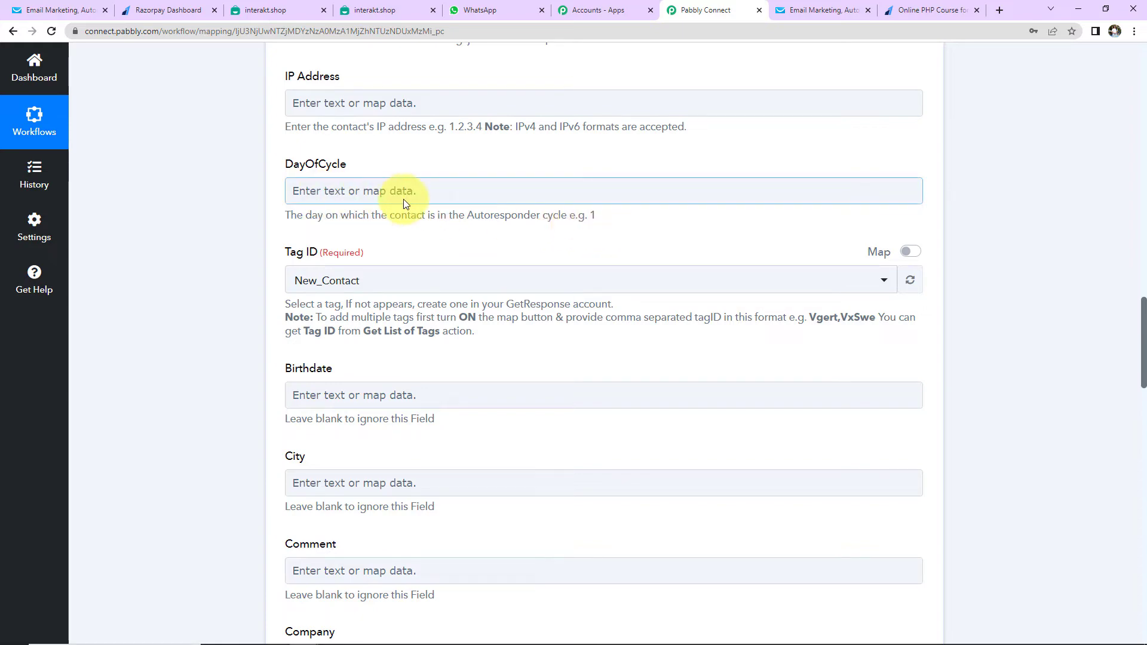
{"action": "scroll", "coordinate": [403, 199], "scroll_direction": "down", "scroll_amount": 2}
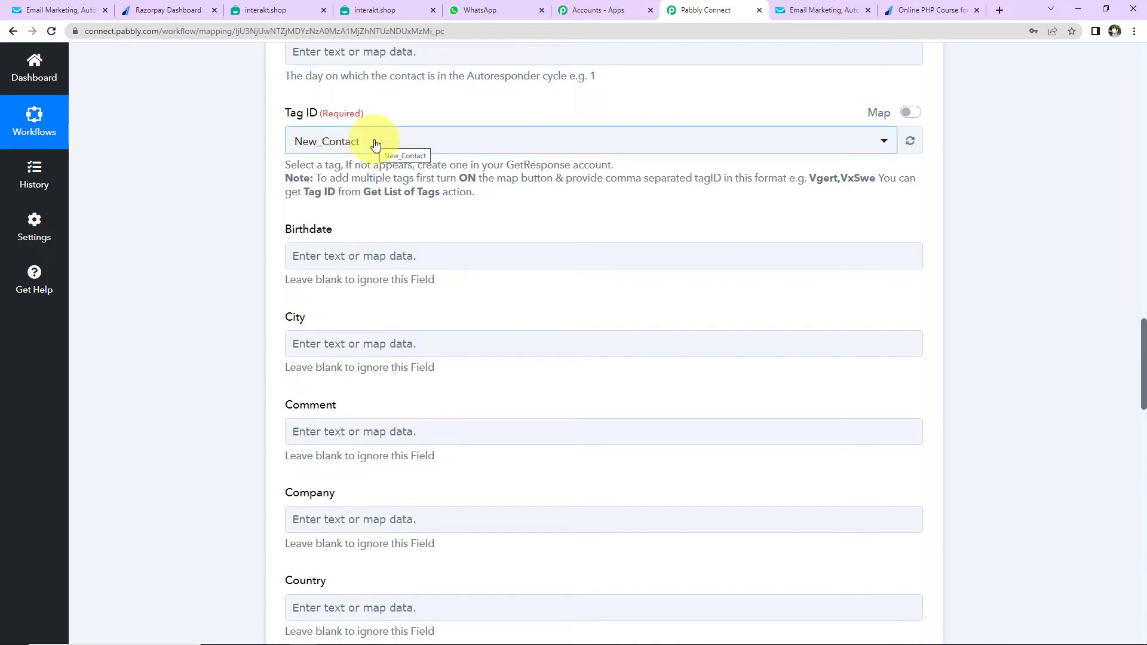
{"action": "scroll", "coordinate": [418, 203], "scroll_direction": "down", "scroll_amount": 2}
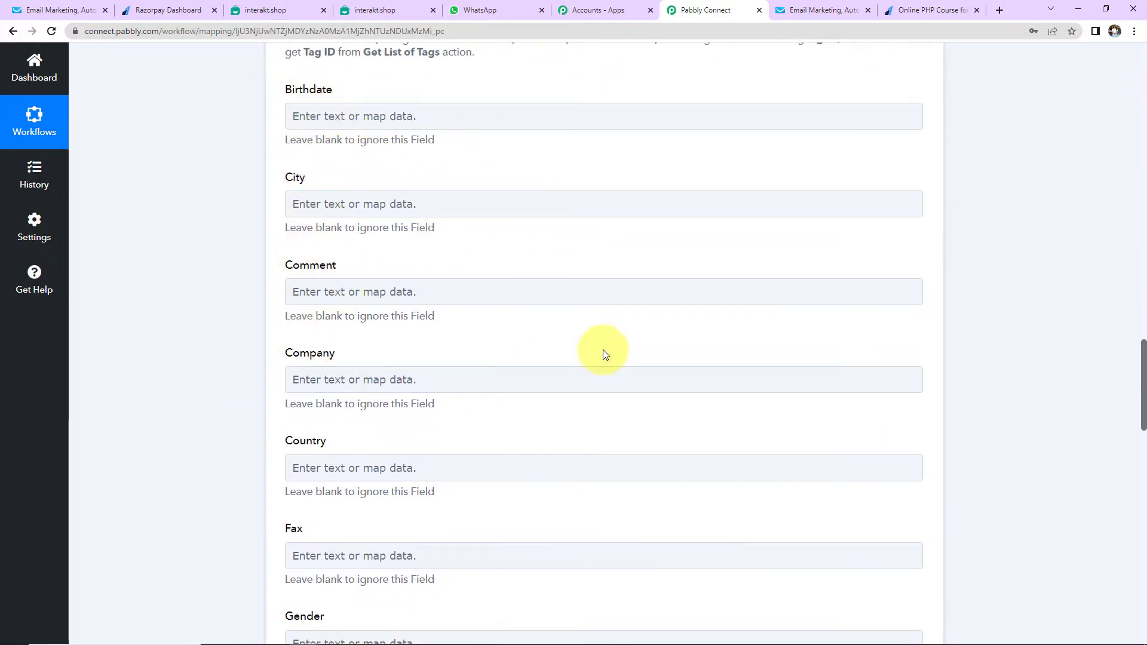
{"action": "scroll", "coordinate": [604, 351], "scroll_direction": "down", "scroll_amount": 2}
{"action": "scroll", "coordinate": [605, 353], "scroll_direction": "down", "scroll_amount": 2}
{"action": "scroll", "coordinate": [605, 354], "scroll_direction": "down", "scroll_amount": 2}
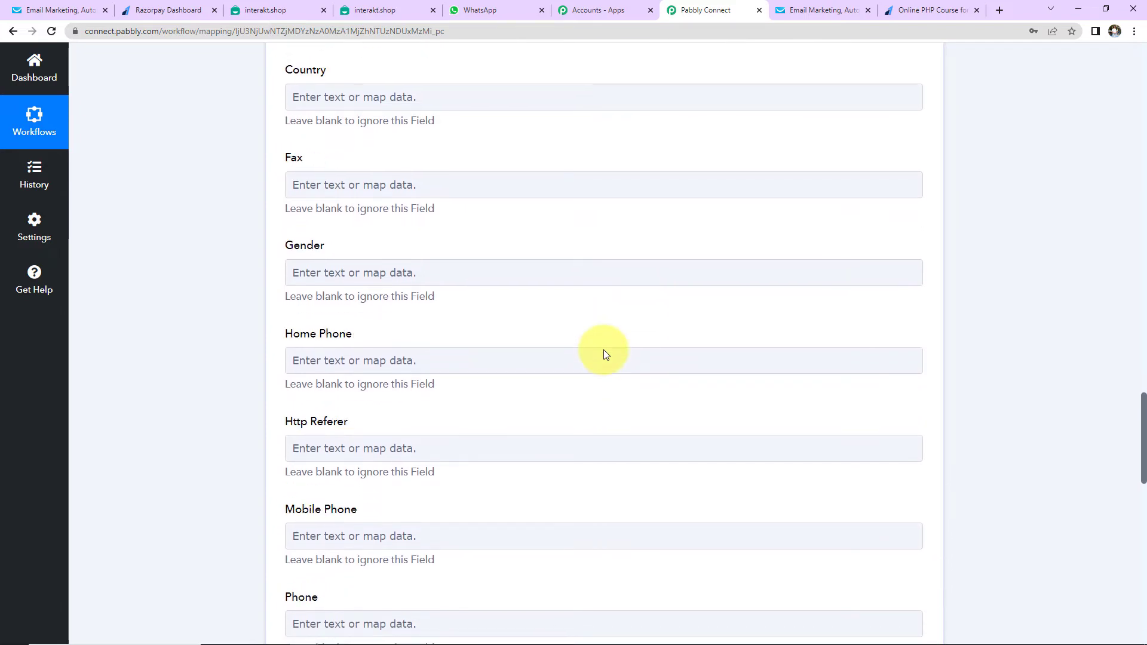
{"action": "scroll", "coordinate": [604, 351], "scroll_direction": "down", "scroll_amount": 2}
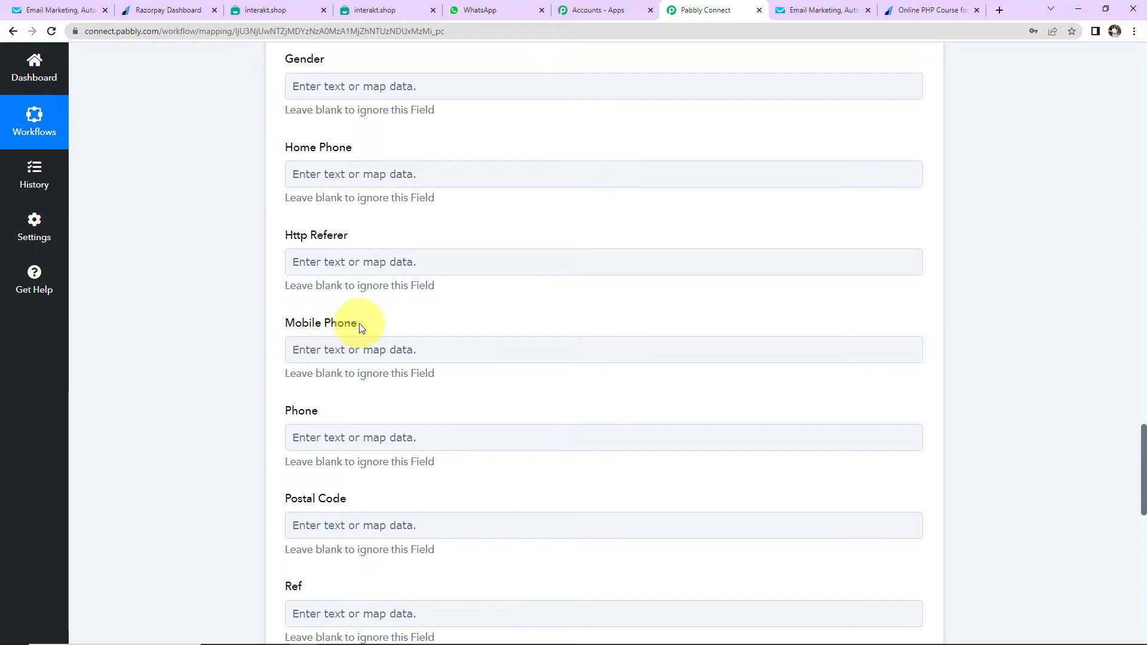
{"action": "scroll", "coordinate": [359, 322], "scroll_direction": "down", "scroll_amount": 2}
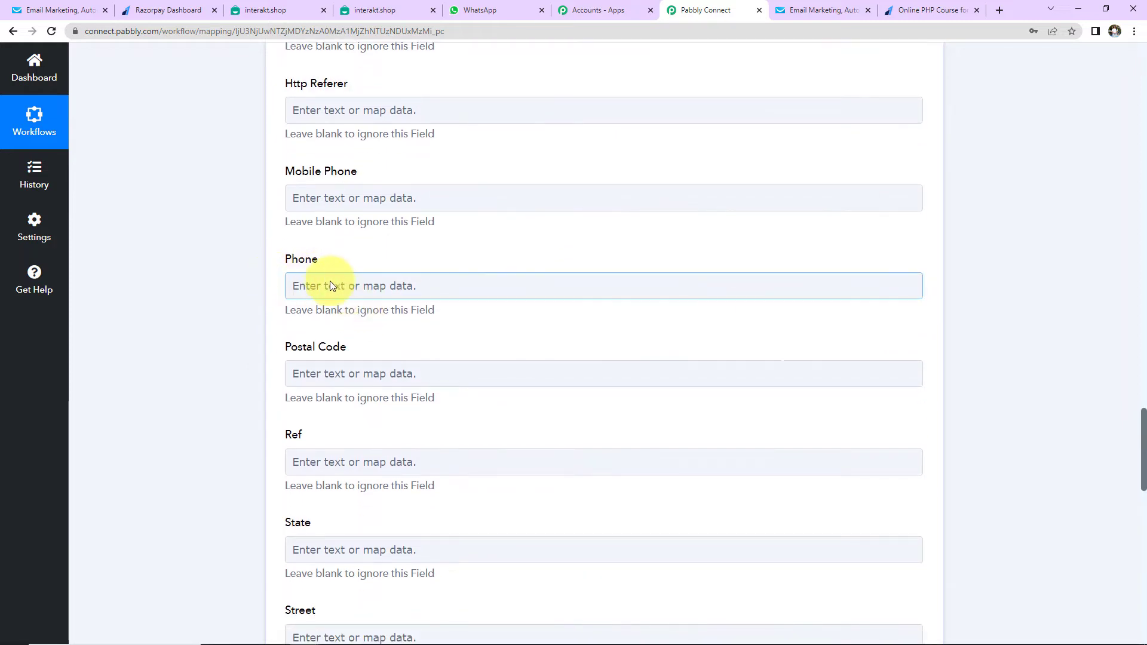
{"action": "left_click", "coordinate": [334, 285]}
{"action": "left_click", "coordinate": [357, 397]}
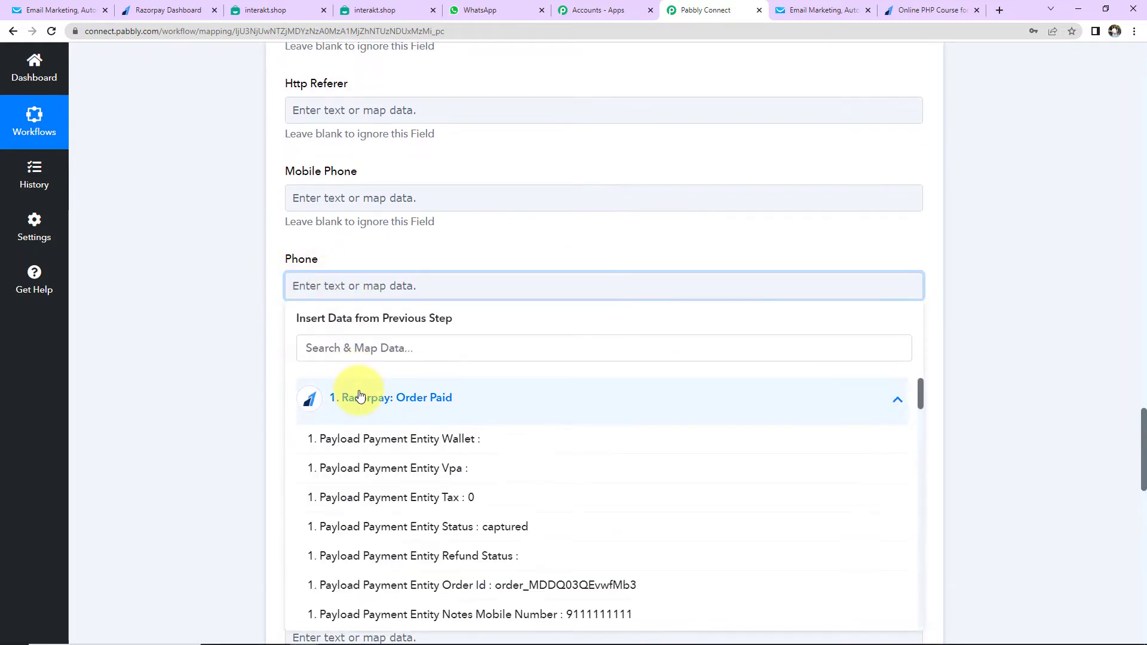
{"action": "left_click", "coordinate": [417, 614]}
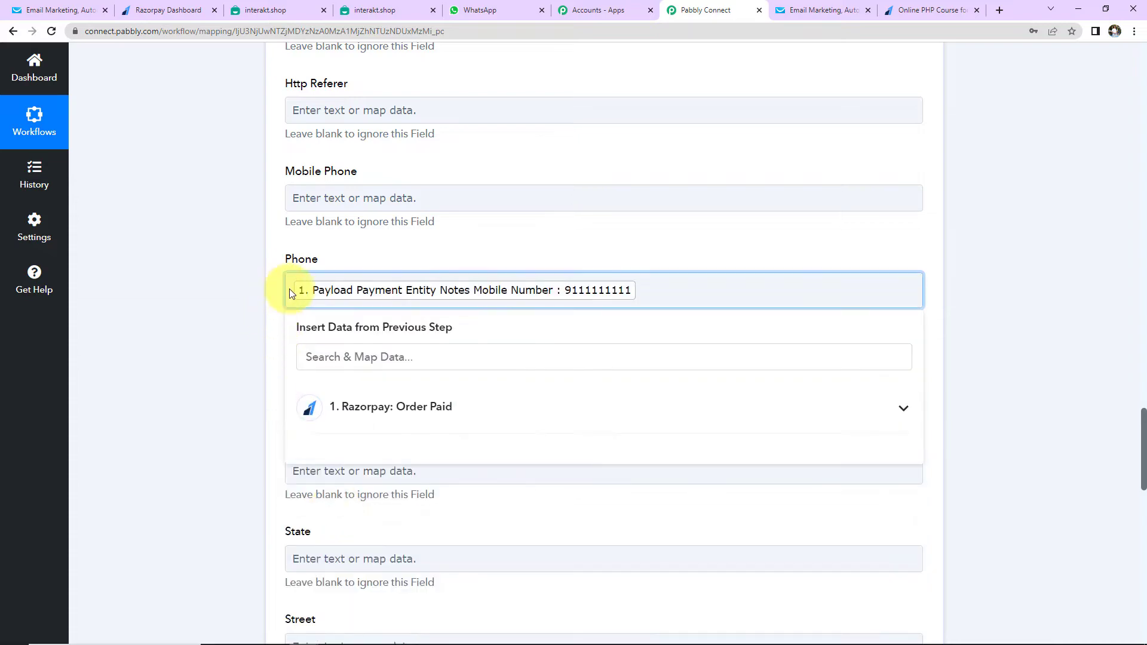
{"action": "type", "text": "+91"}
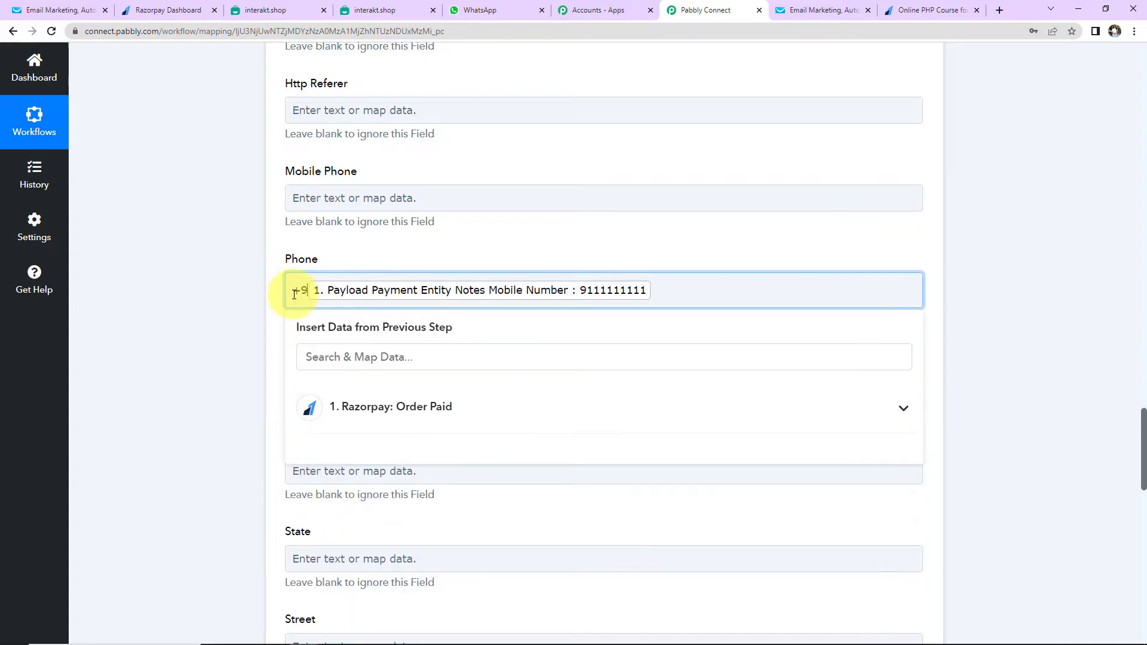
{"action": "left_click", "coordinate": [199, 346]}
Save and test the Create Contact step (HTTP 202), then view GetResponse's contact lists
{"action": "scroll", "coordinate": [200, 346], "scroll_direction": "down", "scroll_amount": 9}
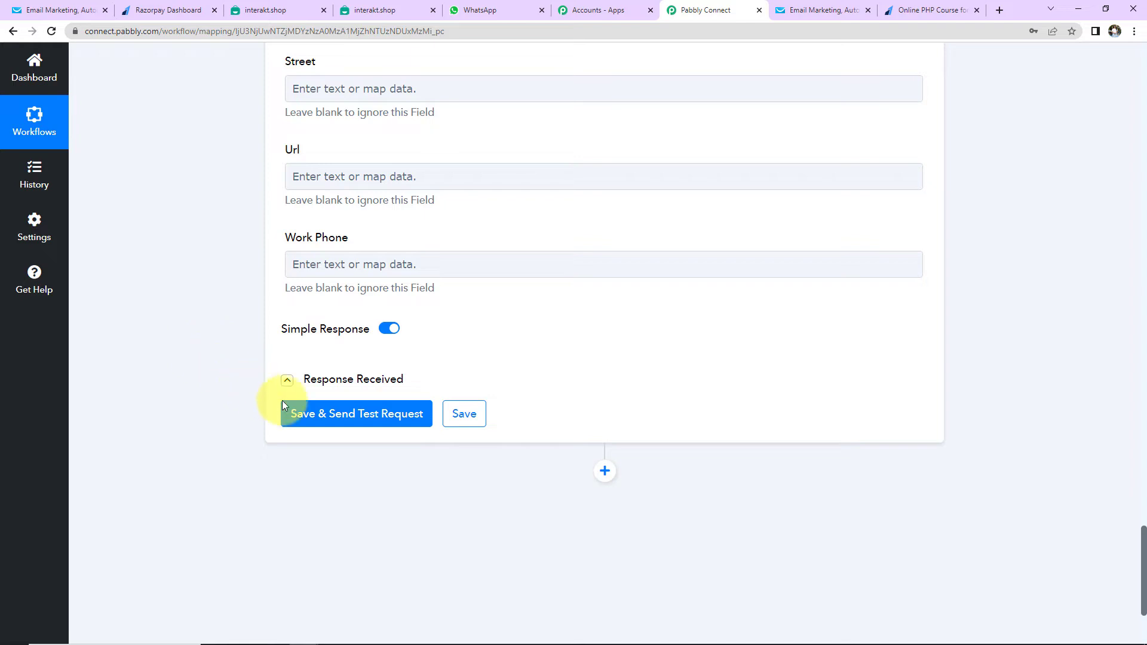
{"action": "left_click", "coordinate": [288, 412]}
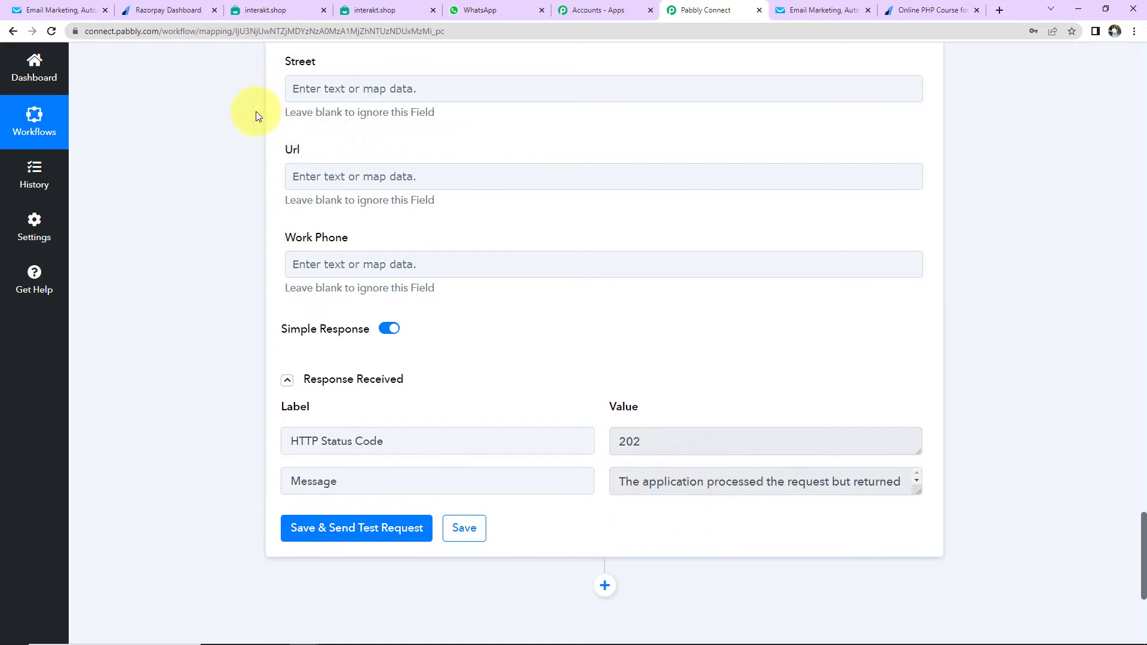
{"action": "left_click", "coordinate": [64, 11]}
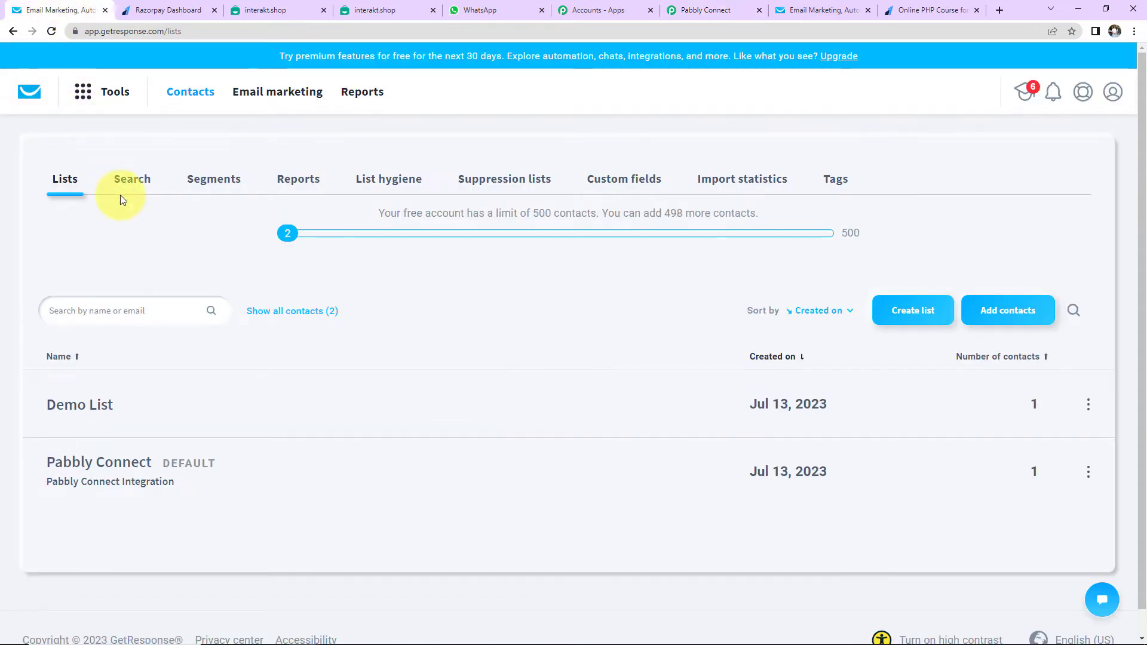
Search Demo List in GetResponse to confirm the new API contact (2 found), then return to Pabbly Connect
{"action": "left_click", "coordinate": [233, 410]}
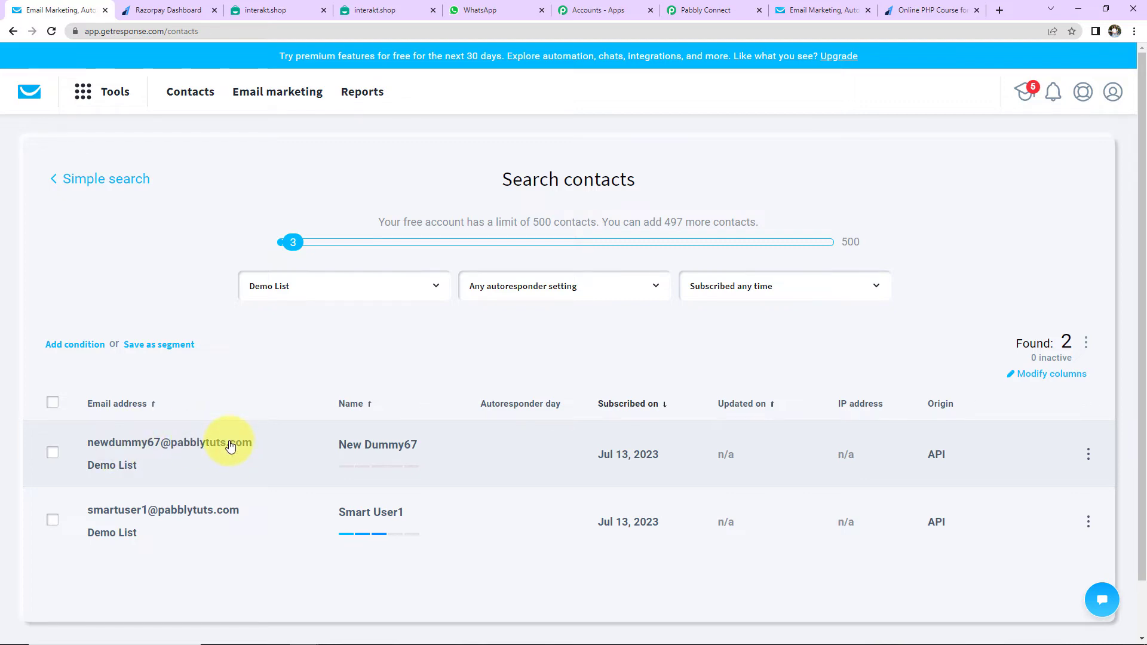
{"action": "left_click", "coordinate": [714, 10]}
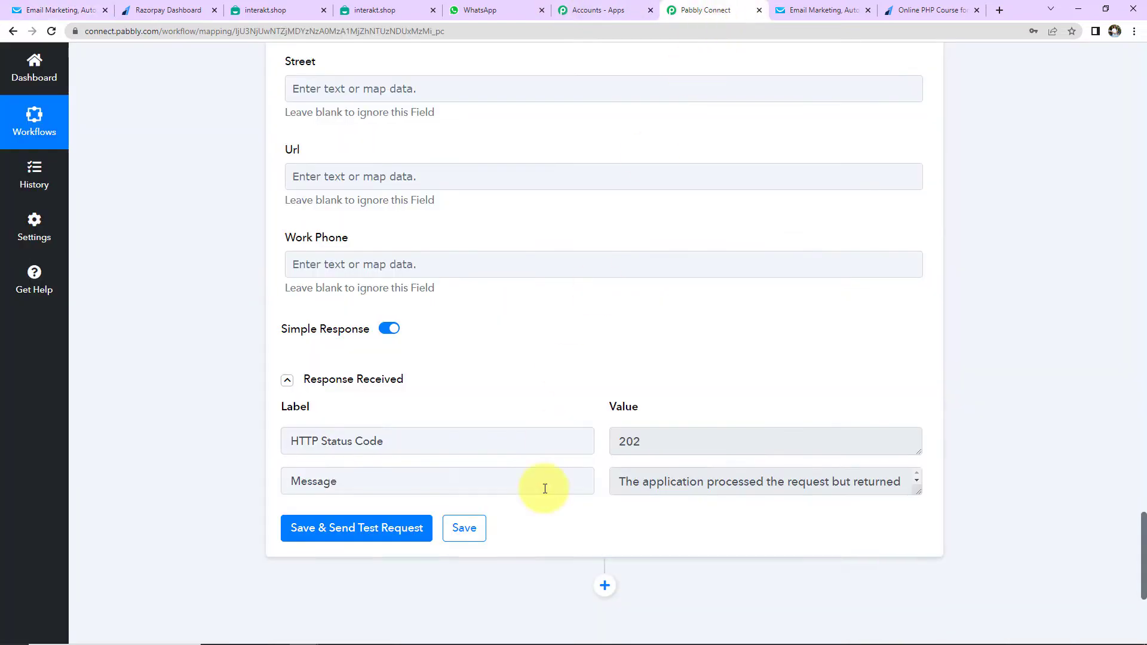
Add an Interakt action step with the Send WhatsApp Template Message event
{"action": "scroll", "coordinate": [573, 418], "scroll_direction": "down", "scroll_amount": 5}
{"action": "left_click", "coordinate": [605, 286]}
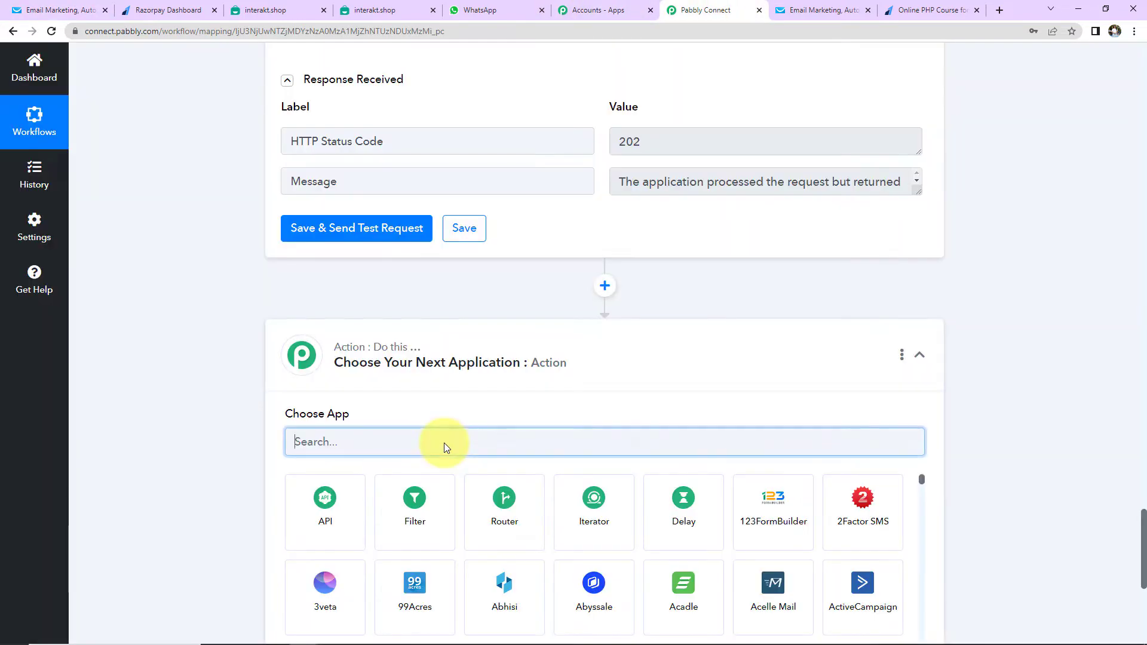
{"action": "type", "text": "intera"}
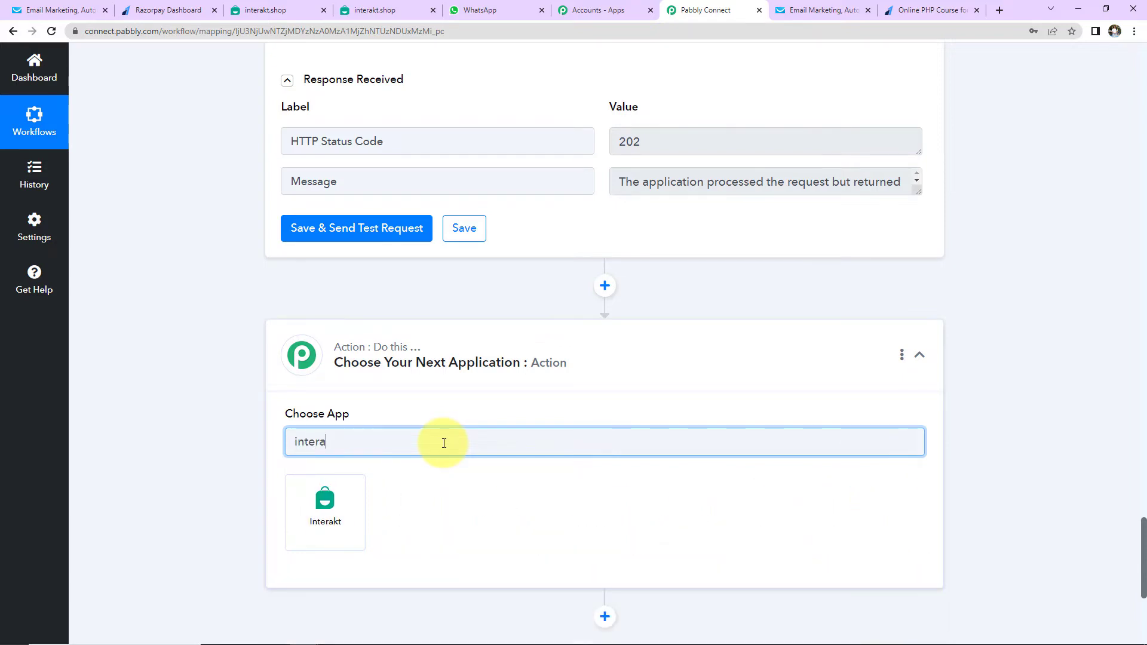
{"action": "left_click", "coordinate": [332, 502]}
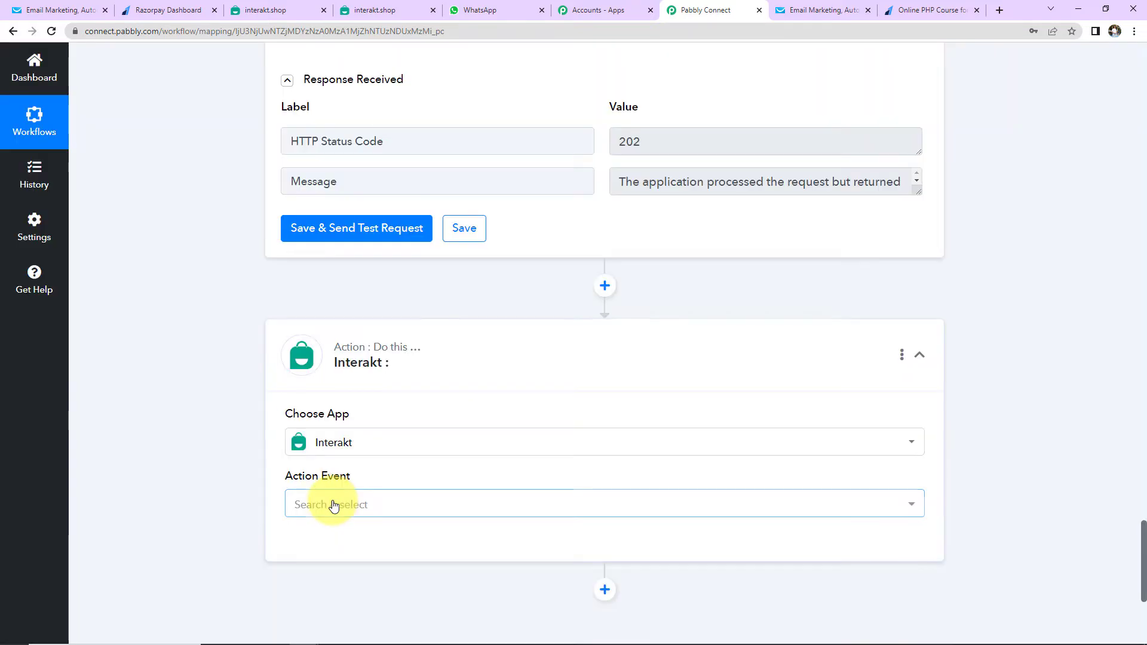
{"action": "left_click", "coordinate": [333, 505]}
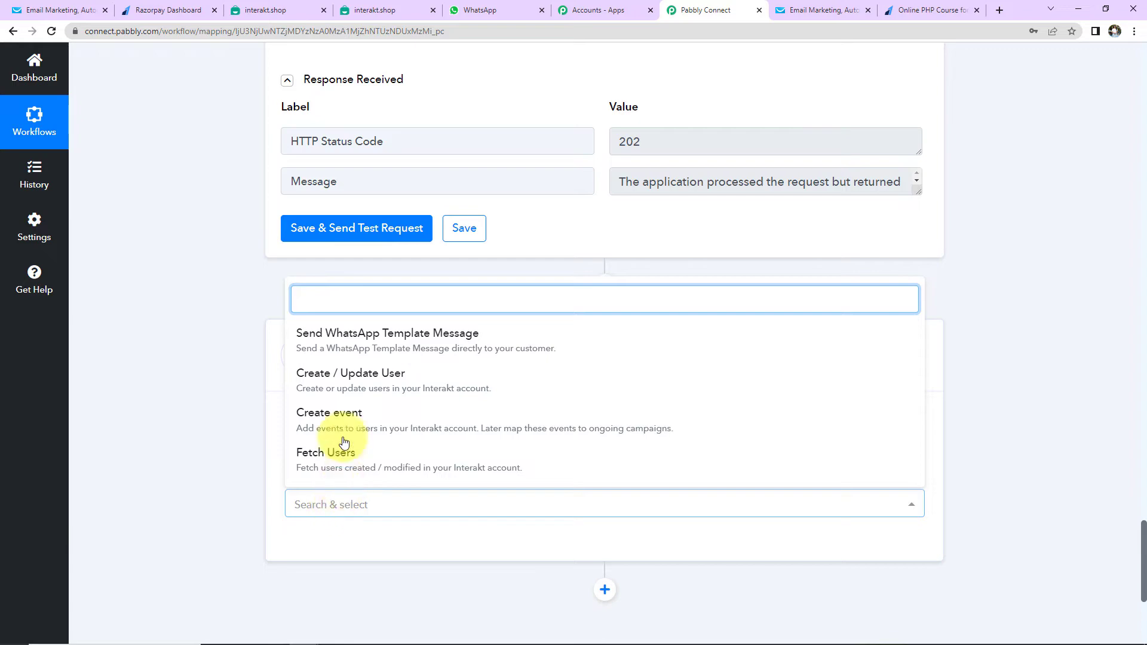
{"action": "left_click", "coordinate": [340, 349]}
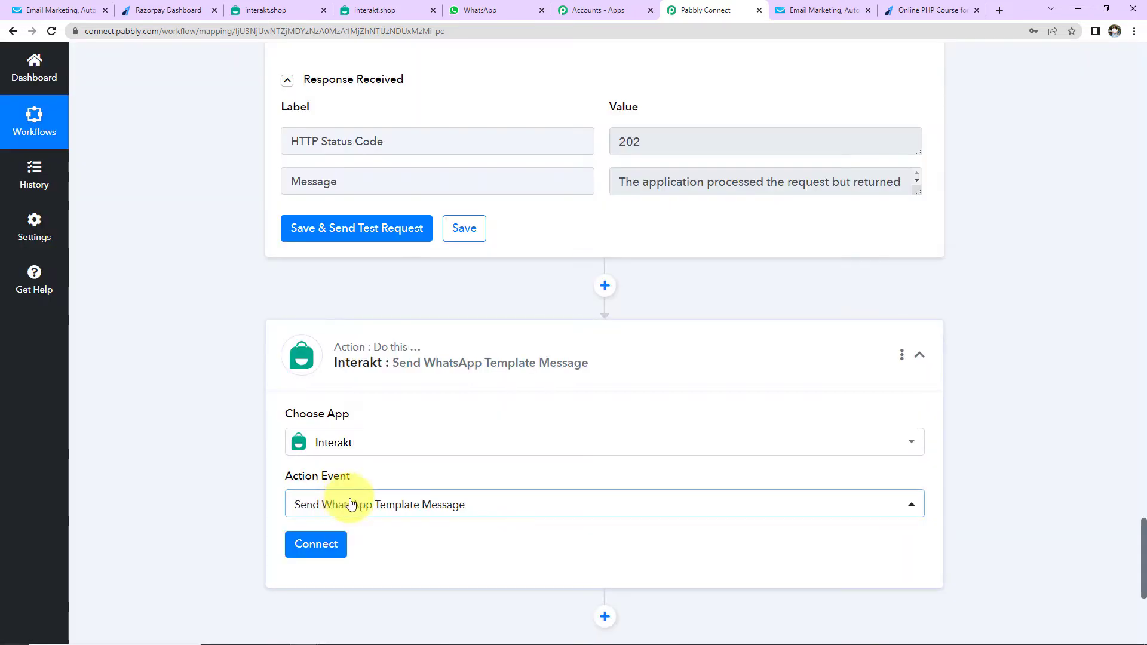
Connect a new Interakt account using the secret key copied from Interakt's Developer Settings
{"action": "left_click", "coordinate": [321, 547]}
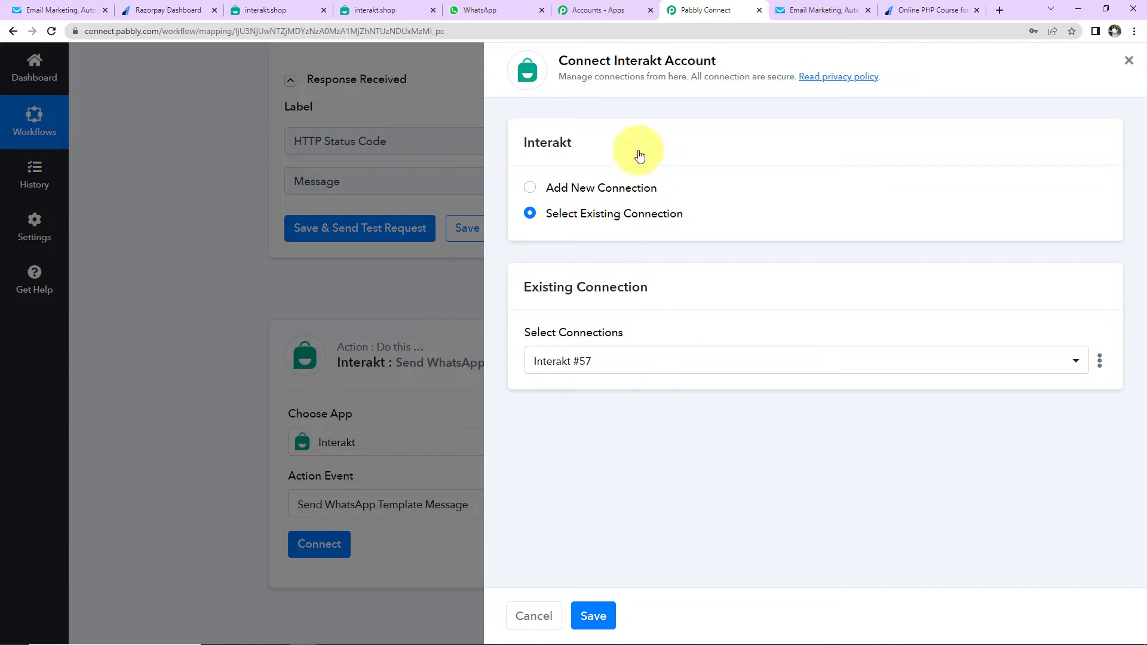
{"action": "left_click_drag", "start_coordinate": [615, 61], "coordinate": [717, 60]}
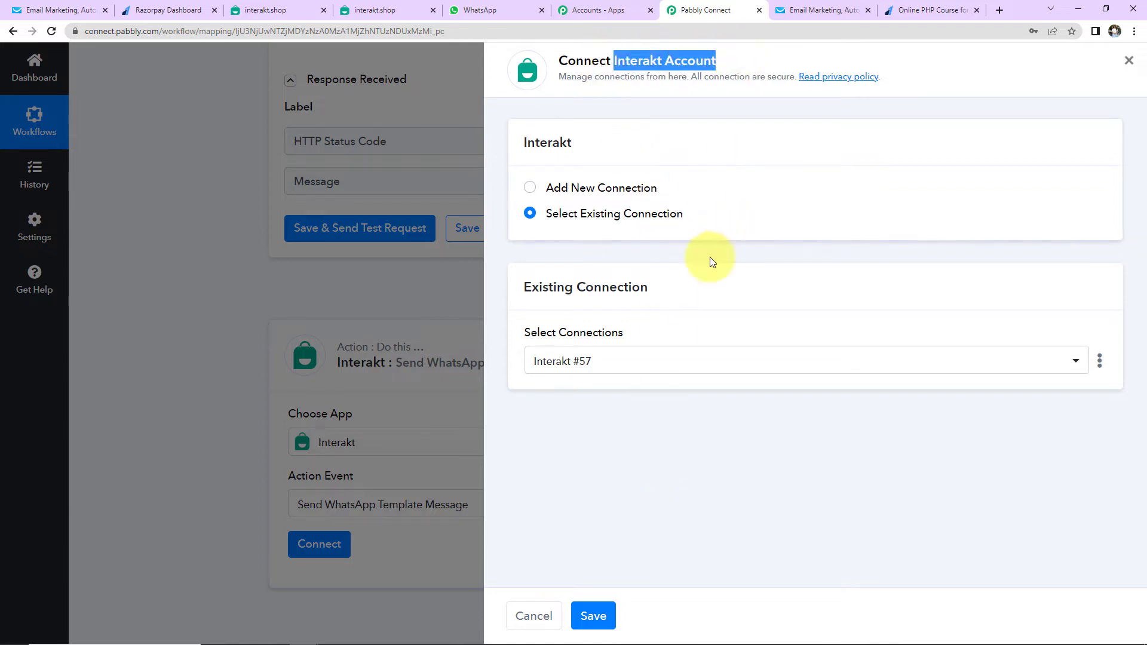
{"action": "left_click", "coordinate": [530, 187]}
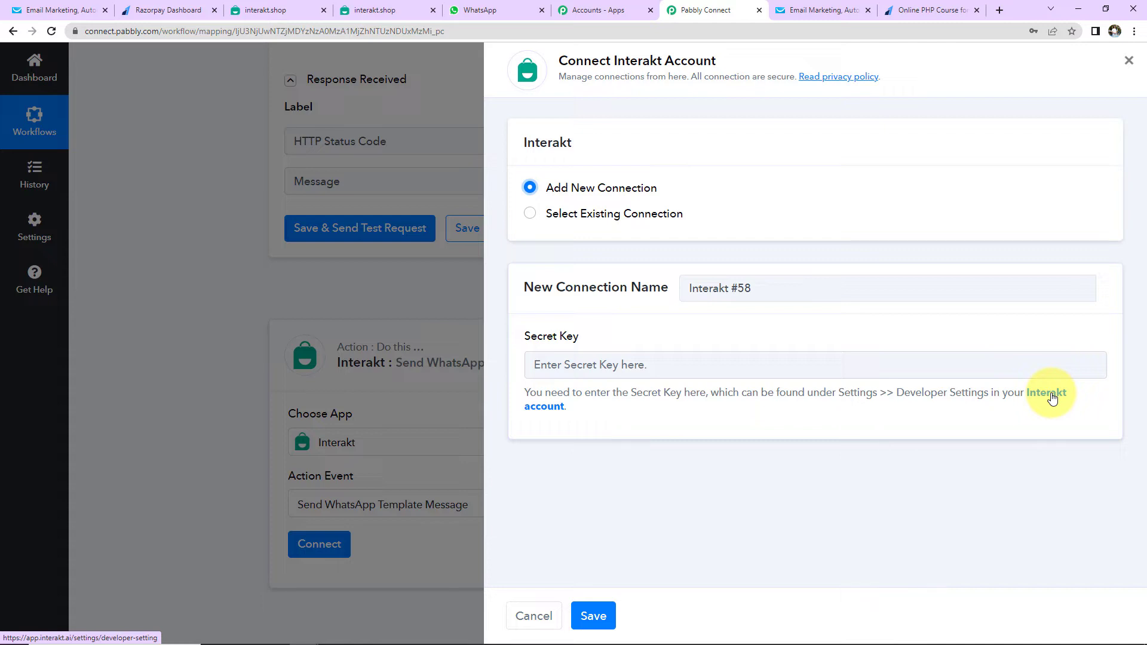
{"action": "left_click", "coordinate": [1047, 394]}
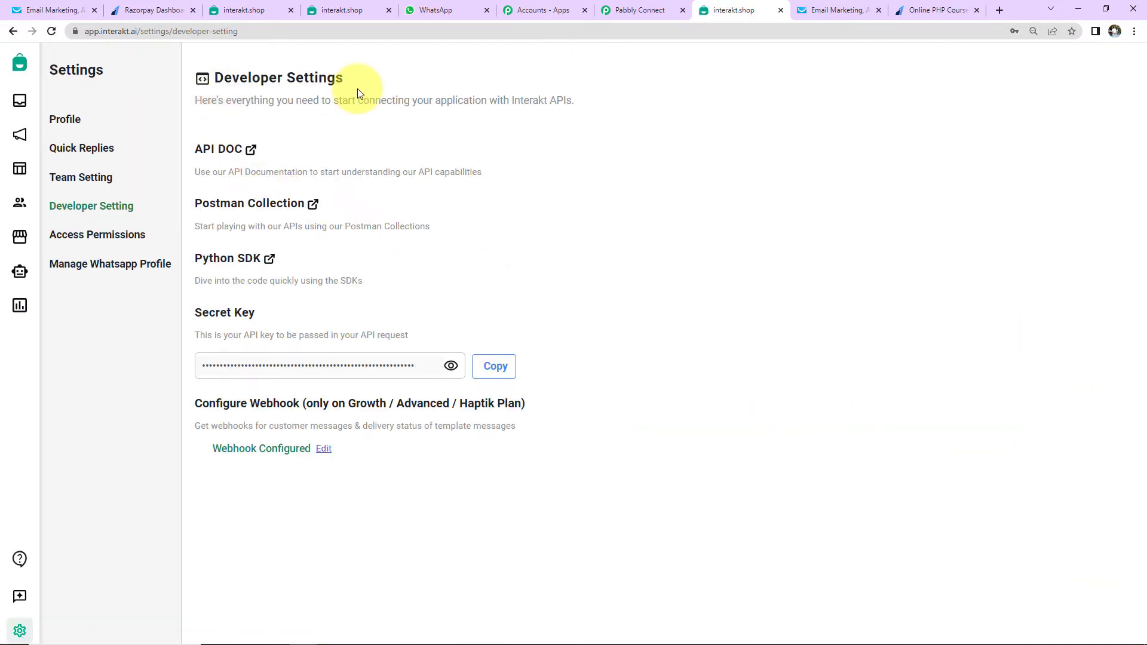
{"action": "left_click", "coordinate": [494, 366]}
{"action": "left_click", "coordinate": [640, 7]}
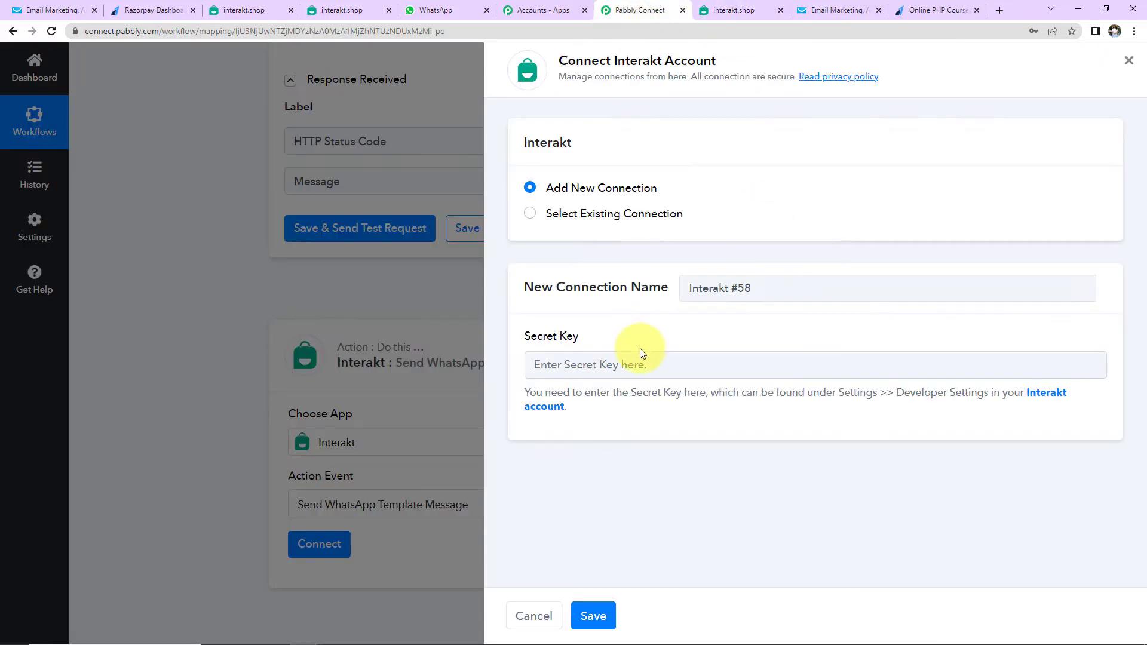
{"action": "left_click", "coordinate": [642, 363]}
{"action": "key", "text": "ctrl+v"}
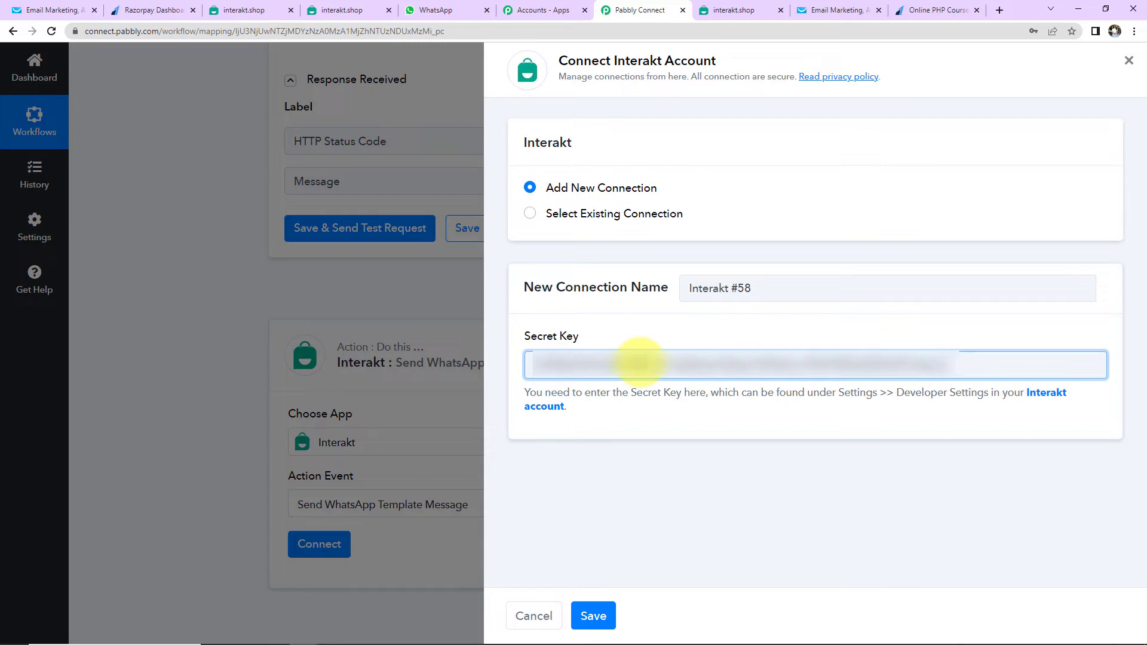
{"action": "left_click", "coordinate": [595, 615]}
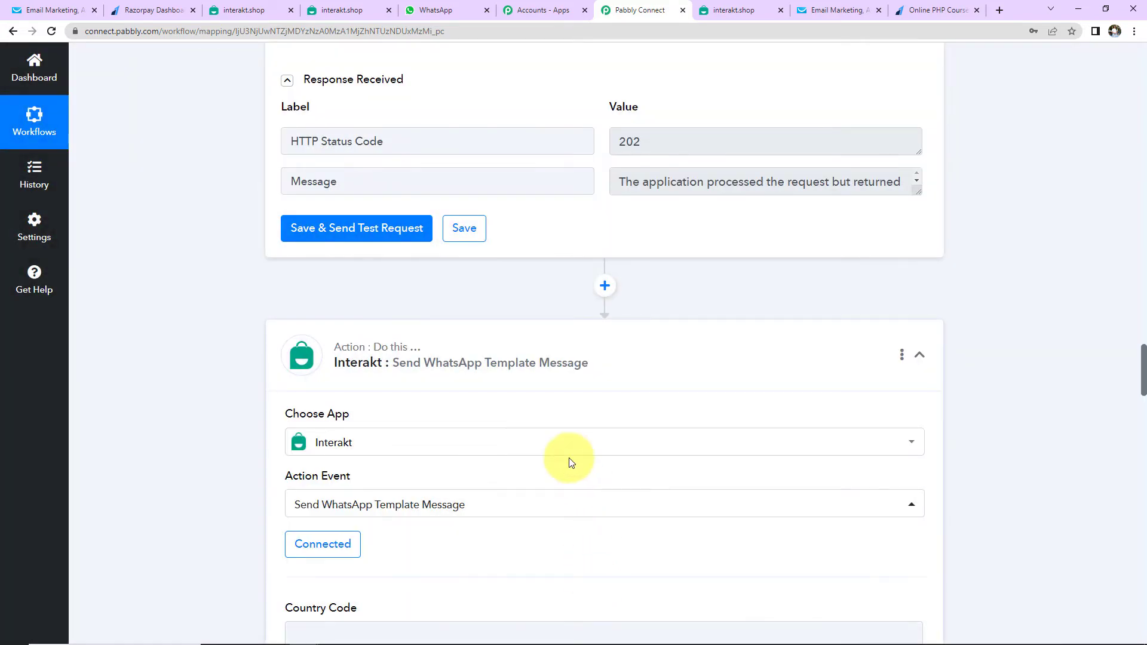
Enter +91 as the WhatsApp message's Country Code
{"action": "scroll", "coordinate": [571, 461], "scroll_direction": "down", "scroll_amount": 5}
{"action": "scroll", "coordinate": [569, 458], "scroll_direction": "down", "scroll_amount": 5}
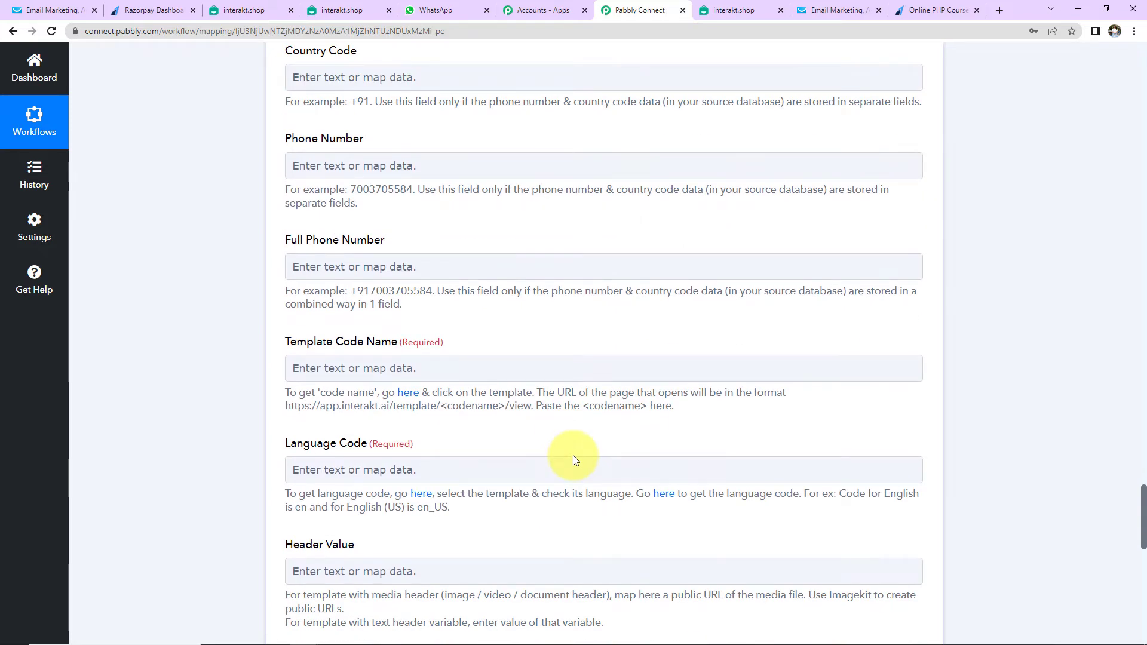
{"action": "scroll", "coordinate": [573, 458], "scroll_direction": "up", "scroll_amount": 2}
{"action": "left_click", "coordinate": [314, 395]}
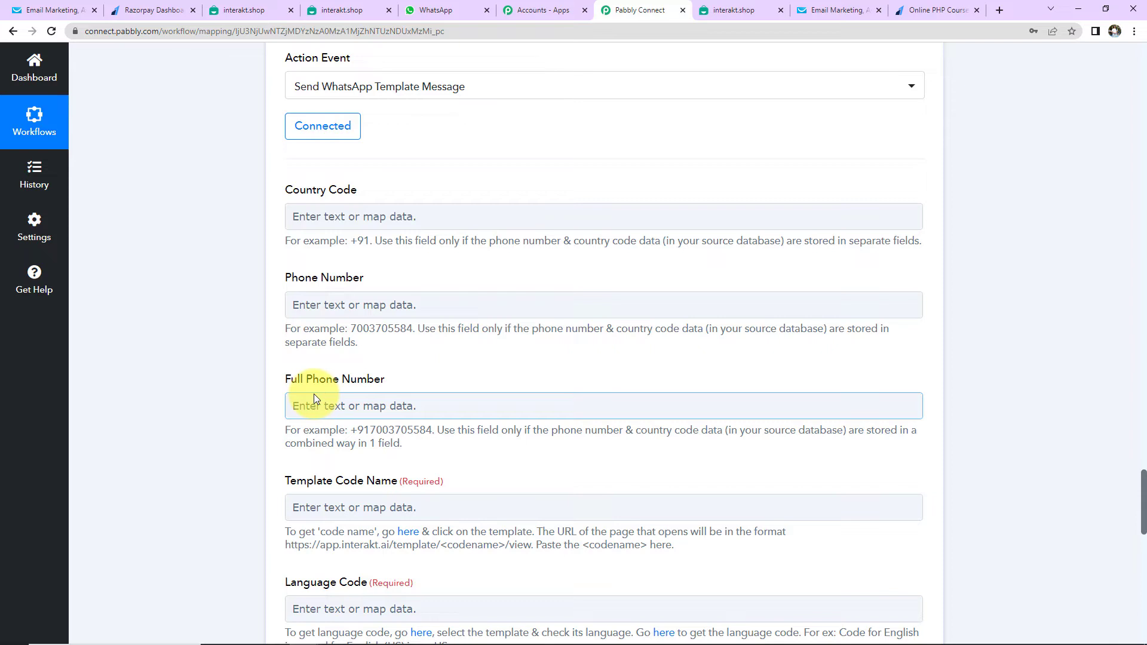
{"action": "left_click", "coordinate": [300, 215]}
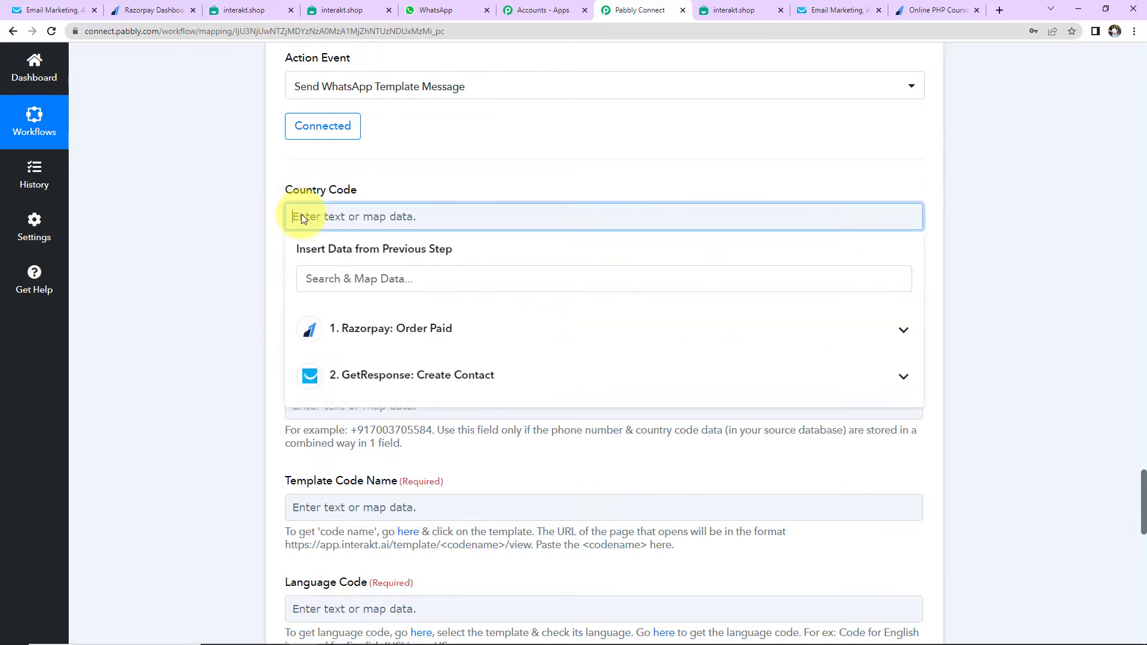
{"action": "type", "text": "+91"}
{"action": "left_click", "coordinate": [277, 225]}
Map Phone Number to the Razorpay payment Notes Mobile Number
{"action": "left_click", "coordinate": [324, 303]}
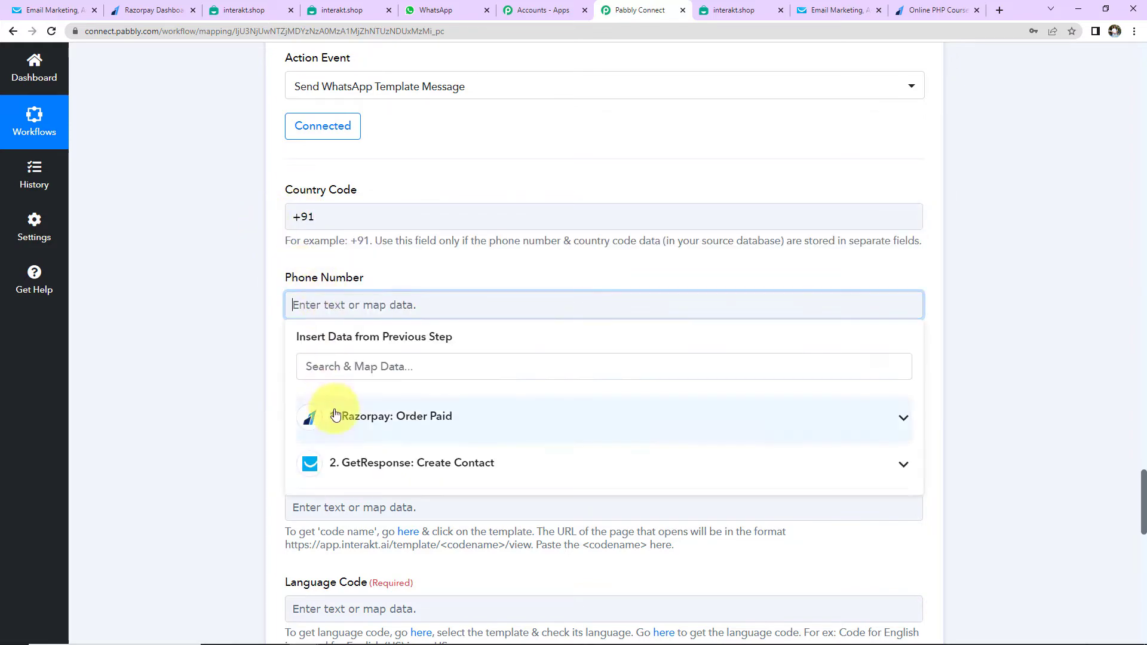
{"action": "left_click", "coordinate": [360, 418]}
{"action": "scroll", "coordinate": [496, 538], "scroll_direction": "down", "scroll_amount": 3}
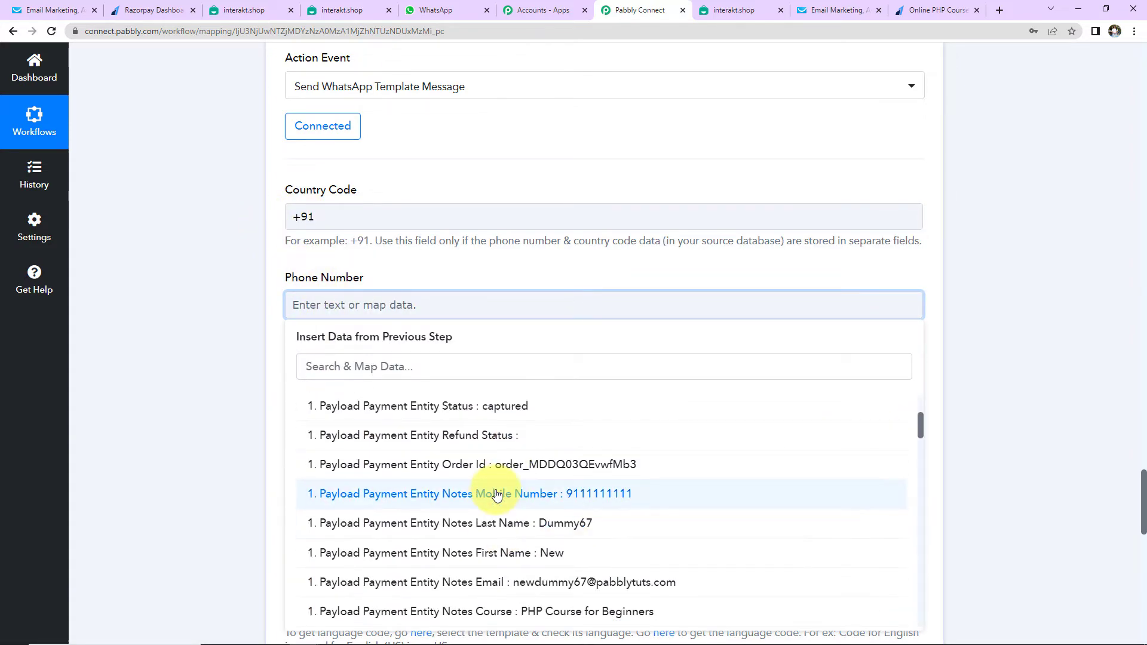
{"action": "left_click", "coordinate": [469, 561]}
{"action": "left_click", "coordinate": [245, 332]}
{"action": "scroll", "coordinate": [244, 331], "scroll_direction": "down", "scroll_amount": 2}
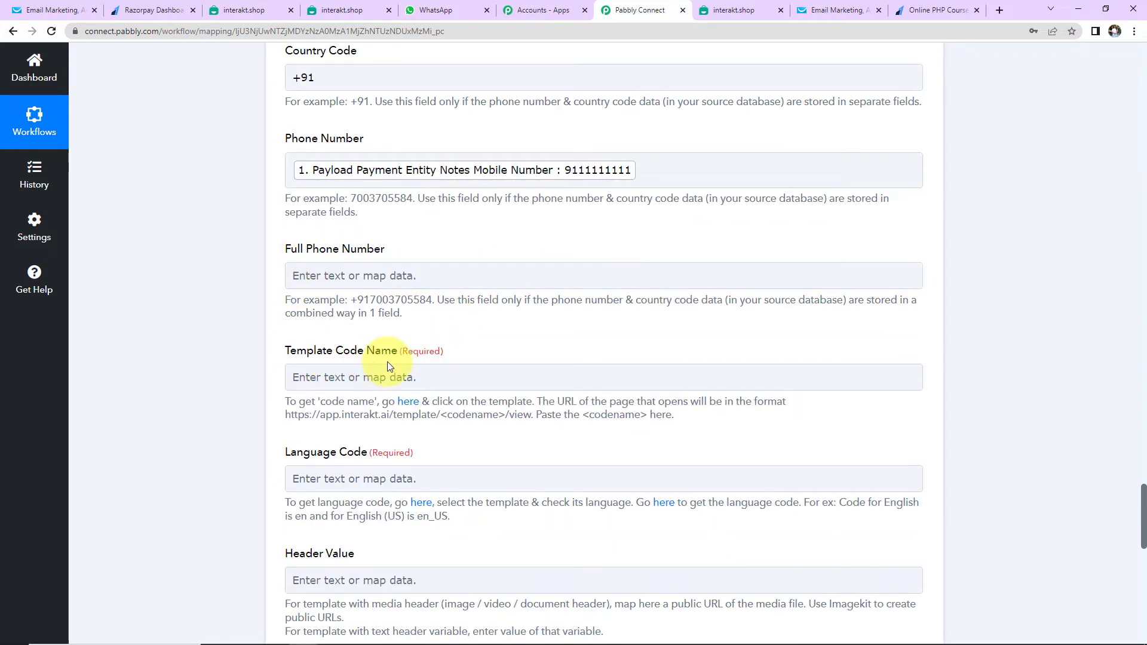
{"action": "scroll", "coordinate": [387, 361], "scroll_direction": "down", "scroll_amount": 2}
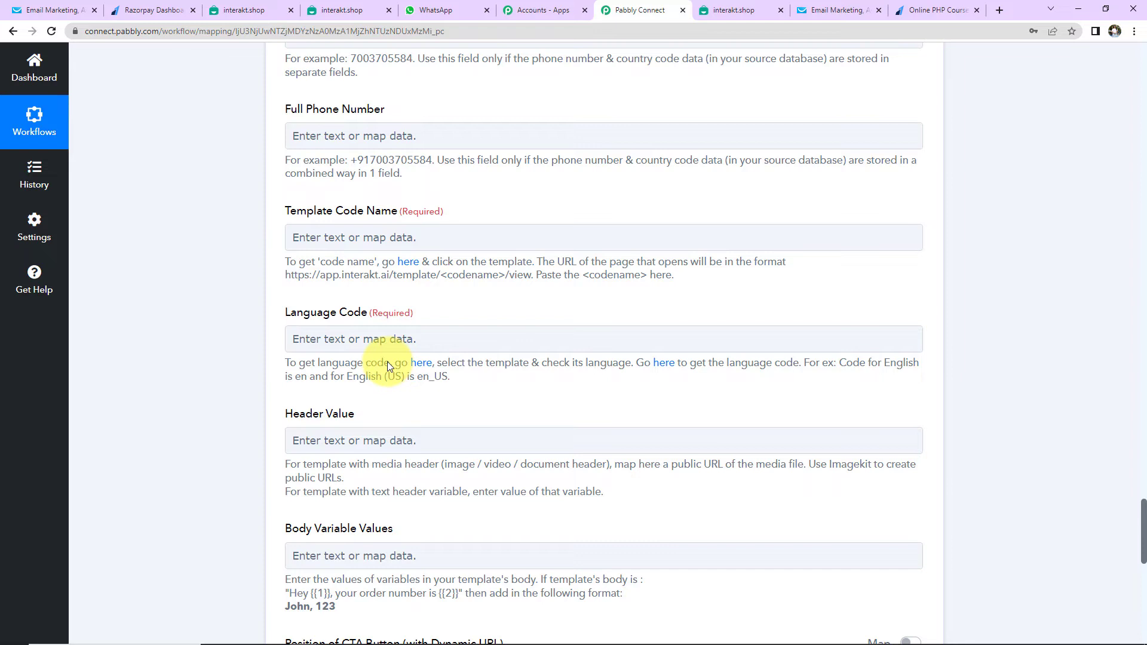
{"action": "left_click", "coordinate": [322, 239]}
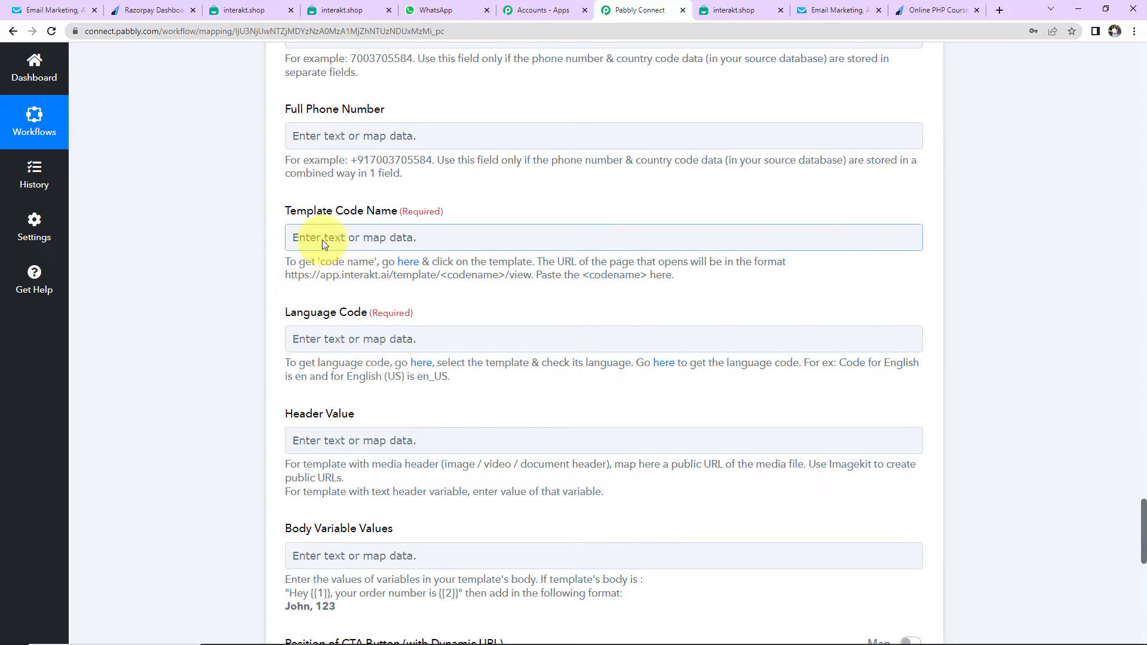
Open the active order_placed template in Interakt to review its details
{"action": "left_click", "coordinate": [401, 263]}
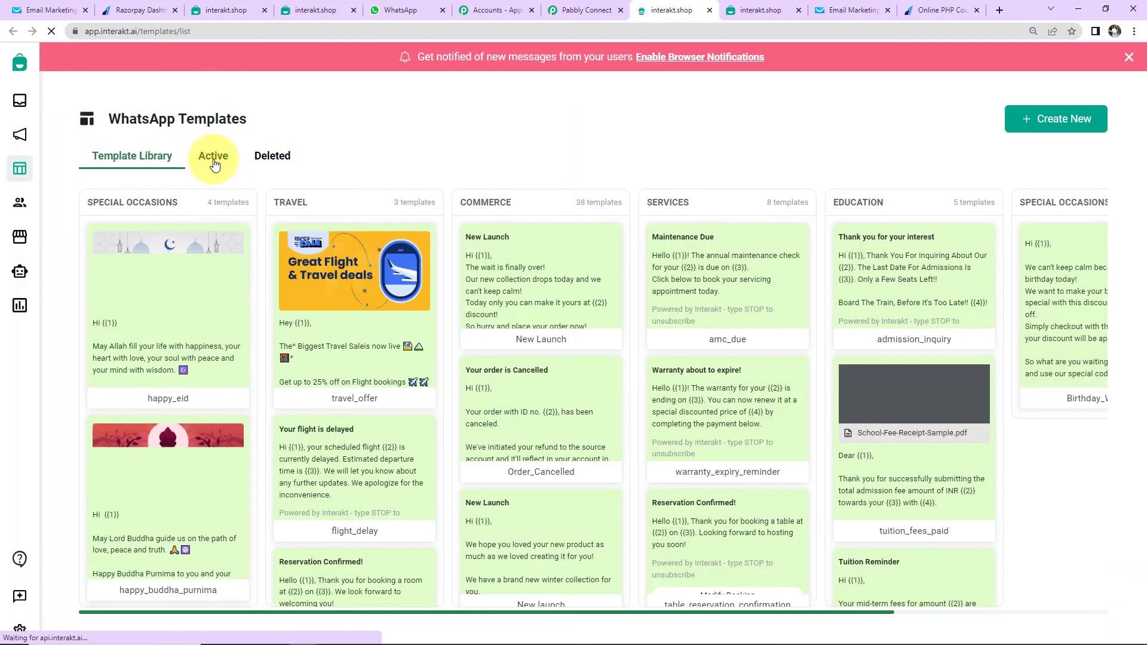
{"action": "left_click", "coordinate": [210, 154]}
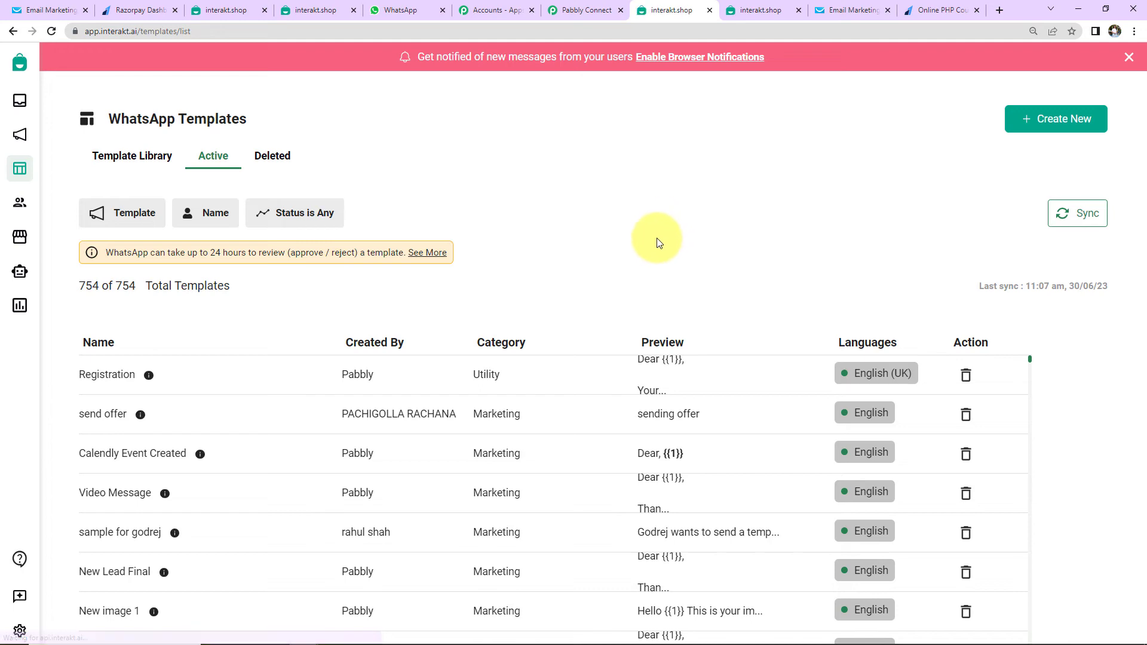
{"action": "scroll", "coordinate": [396, 380], "scroll_direction": "down", "scroll_amount": 8}
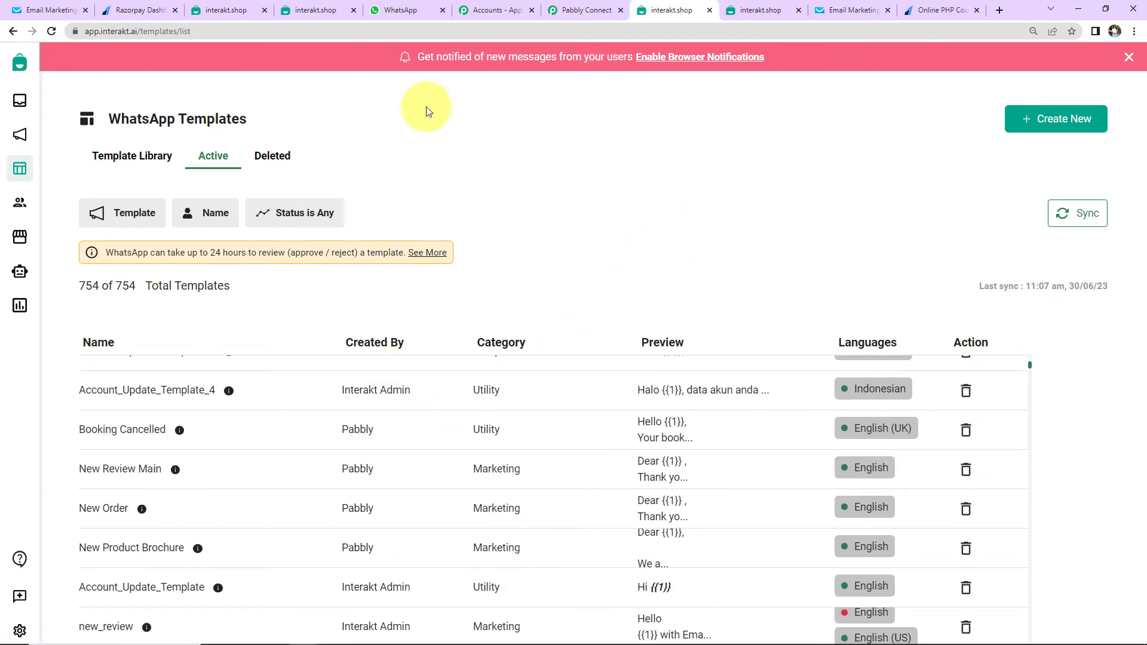
{"action": "left_click", "coordinate": [308, 9]}
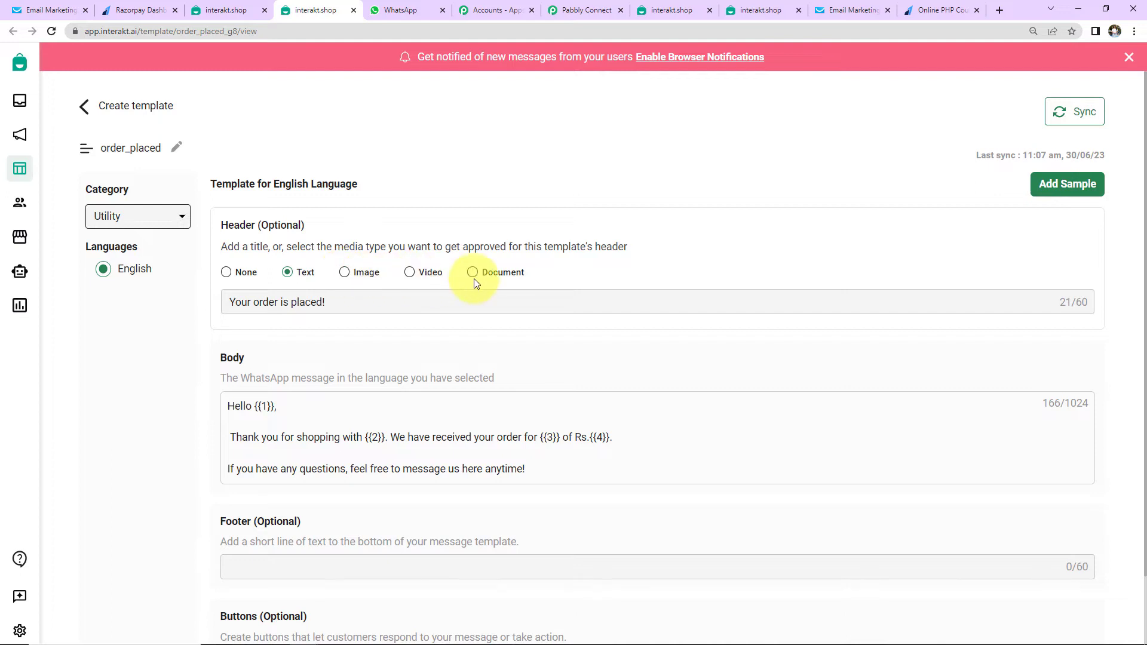
{"action": "scroll", "coordinate": [475, 279], "scroll_direction": "down", "scroll_amount": 2}
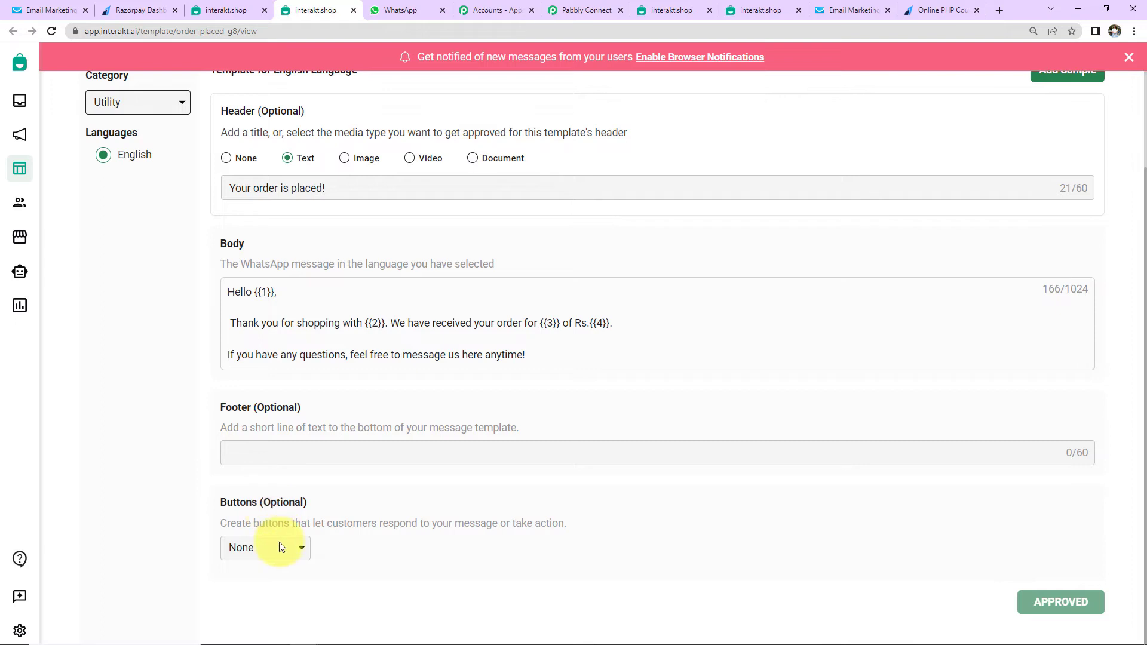
Copy the code name order_placed_g8 from the address bar and return to Pabbly Connect
{"action": "left_click", "coordinate": [206, 30]}
{"action": "double_click", "coordinate": [228, 31]}
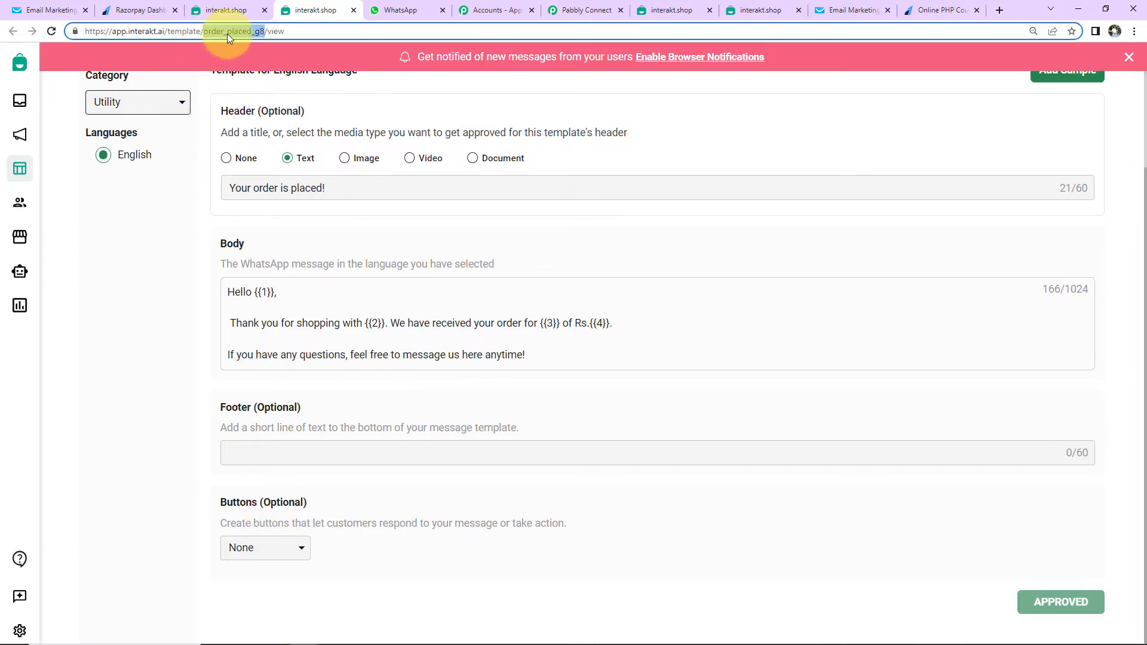
{"action": "right_click", "coordinate": [227, 33]}
{"action": "left_click", "coordinate": [256, 103]}
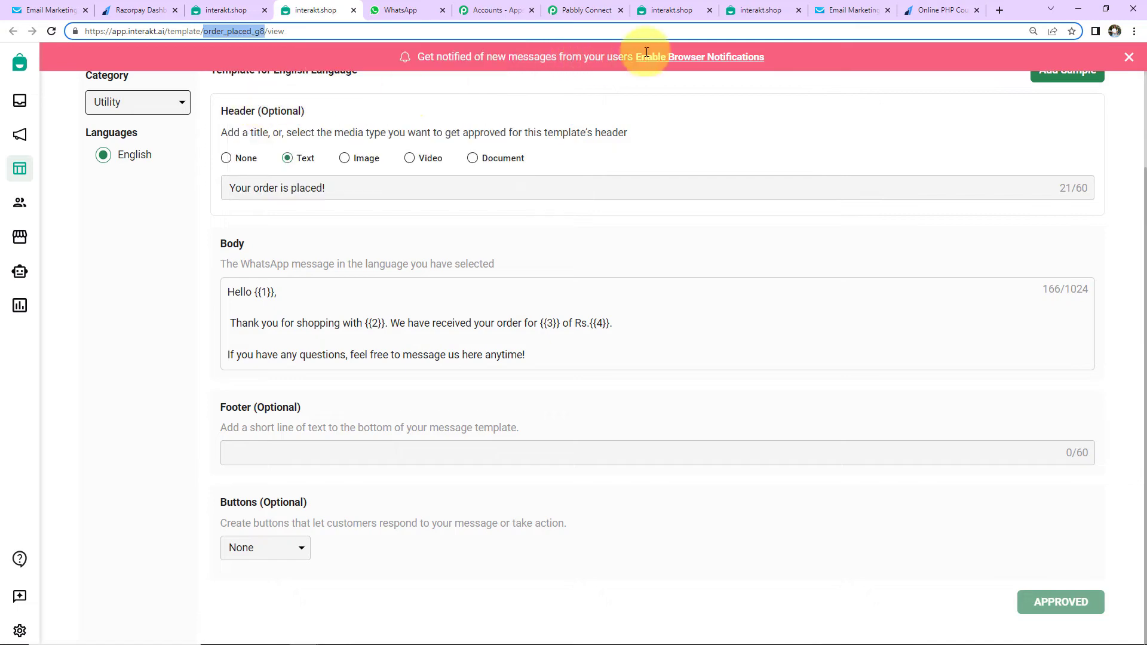
{"action": "left_click", "coordinate": [604, 12]}
{"action": "left_click", "coordinate": [332, 238]}
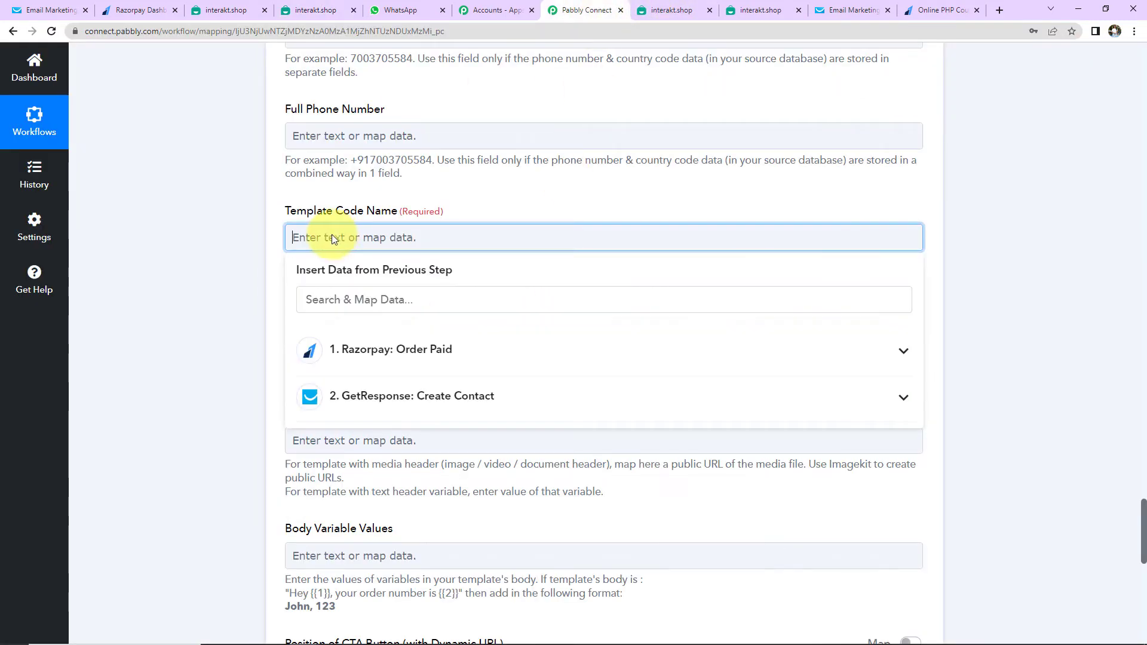
Enter order_placed_g8 as template code, en as language, and 'Your Order Has Been Placed!' as header
{"action": "key", "text": "ctrl+v"}
{"action": "left_click", "coordinate": [246, 224]}
{"action": "left_click", "coordinate": [328, 346]}
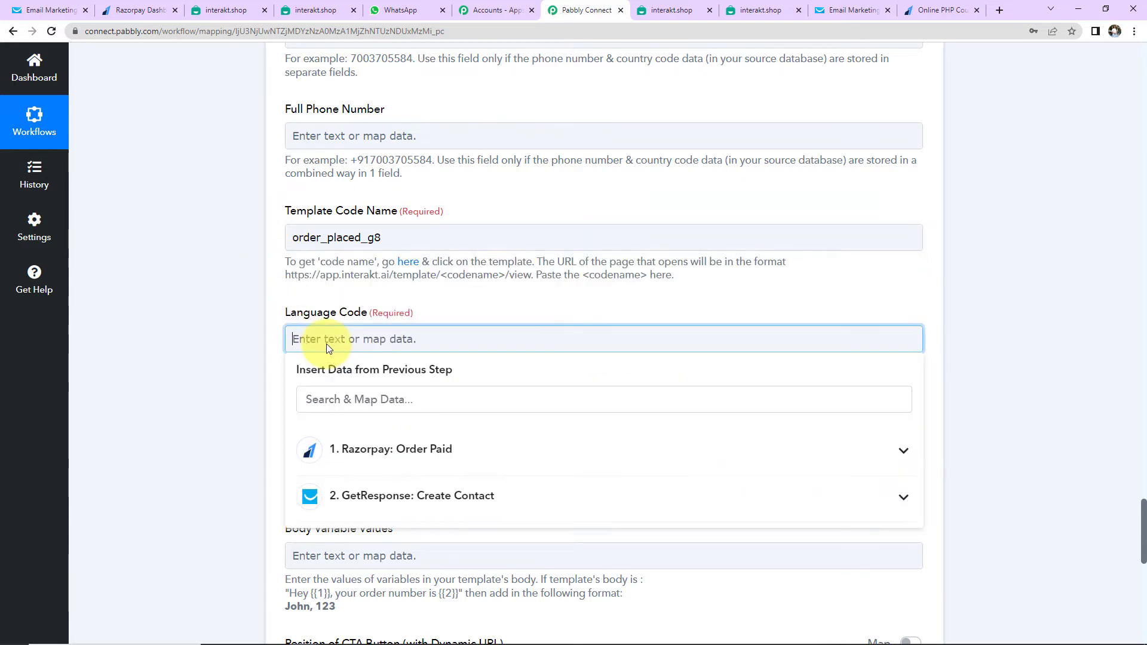
{"action": "type", "text": "en"}
{"action": "left_click", "coordinate": [224, 343]}
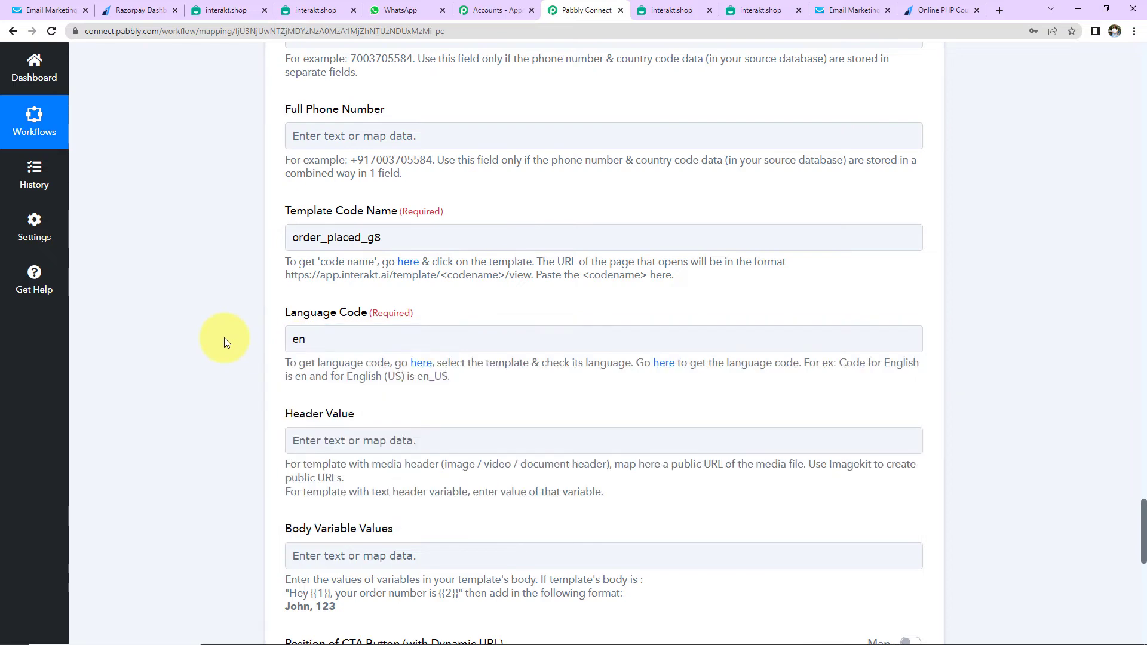
{"action": "scroll", "coordinate": [711, 388], "scroll_direction": "down", "scroll_amount": 5}
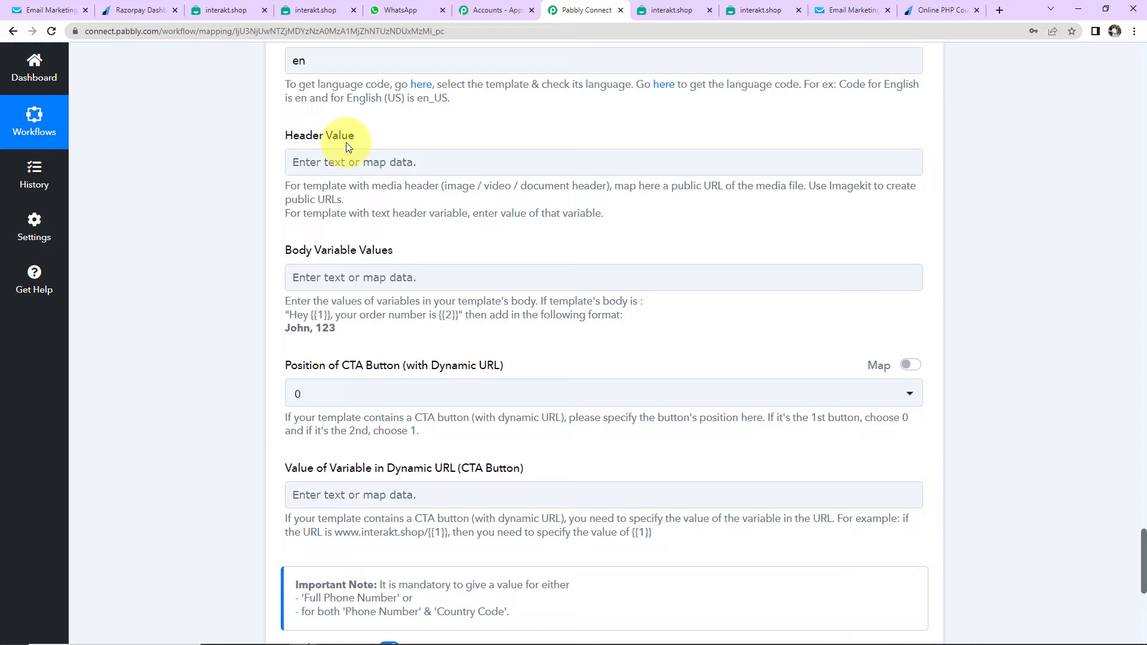
{"action": "left_click", "coordinate": [351, 160]}
{"action": "type", "text": "Yo"}
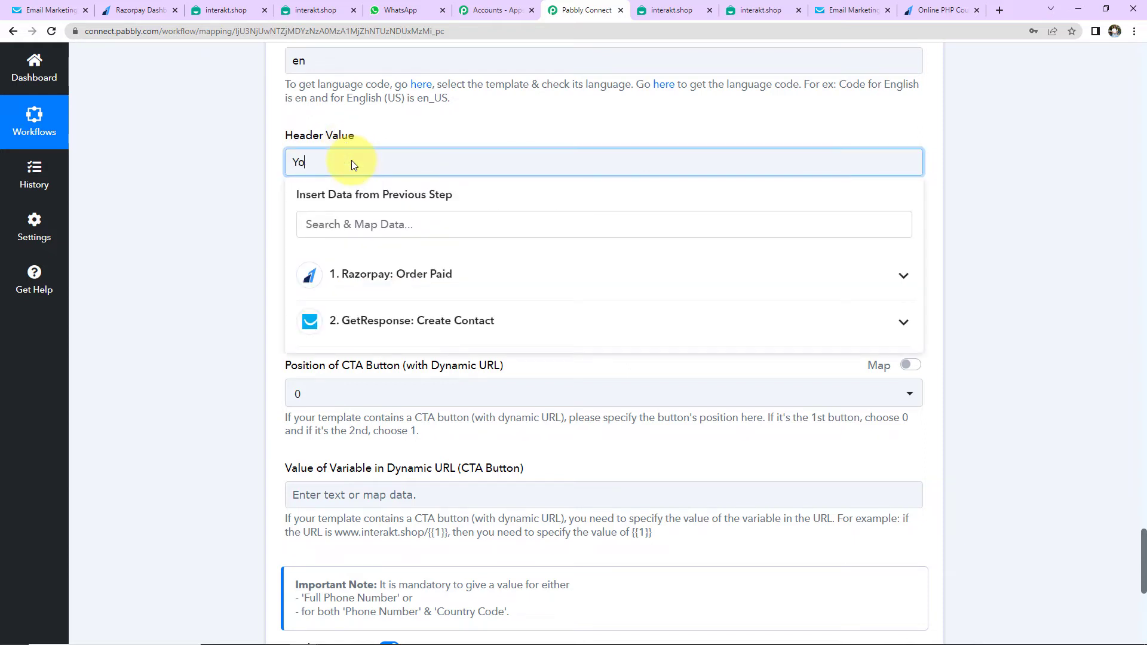
{"action": "type", "text": "ur Orde"}
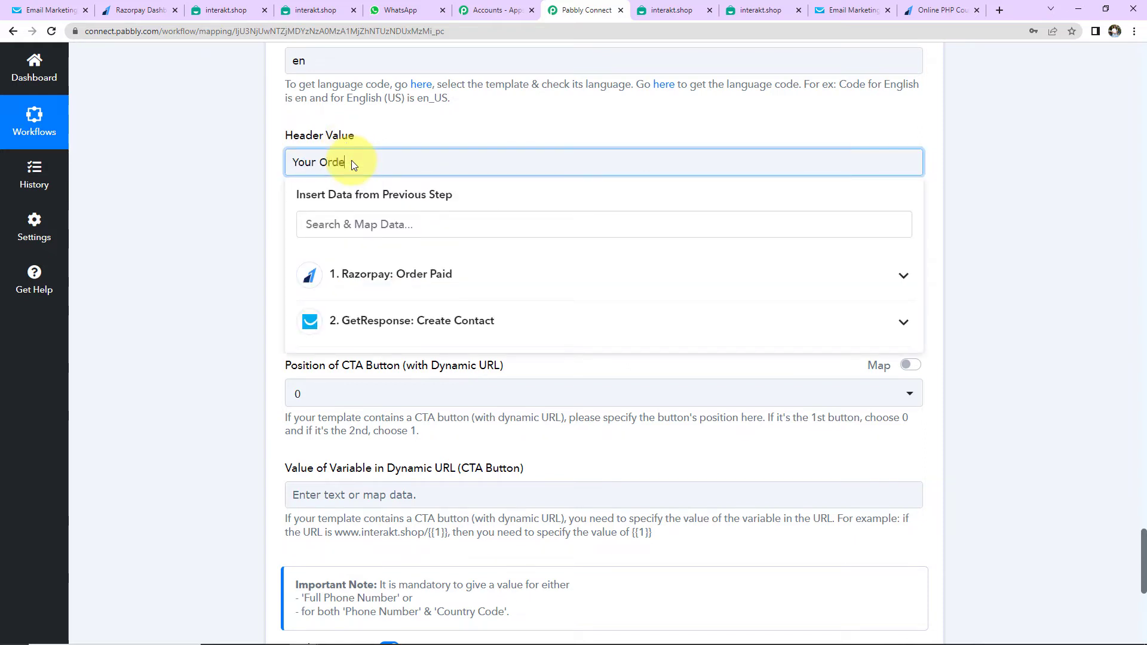
{"action": "type", "text": "r Has Been"}
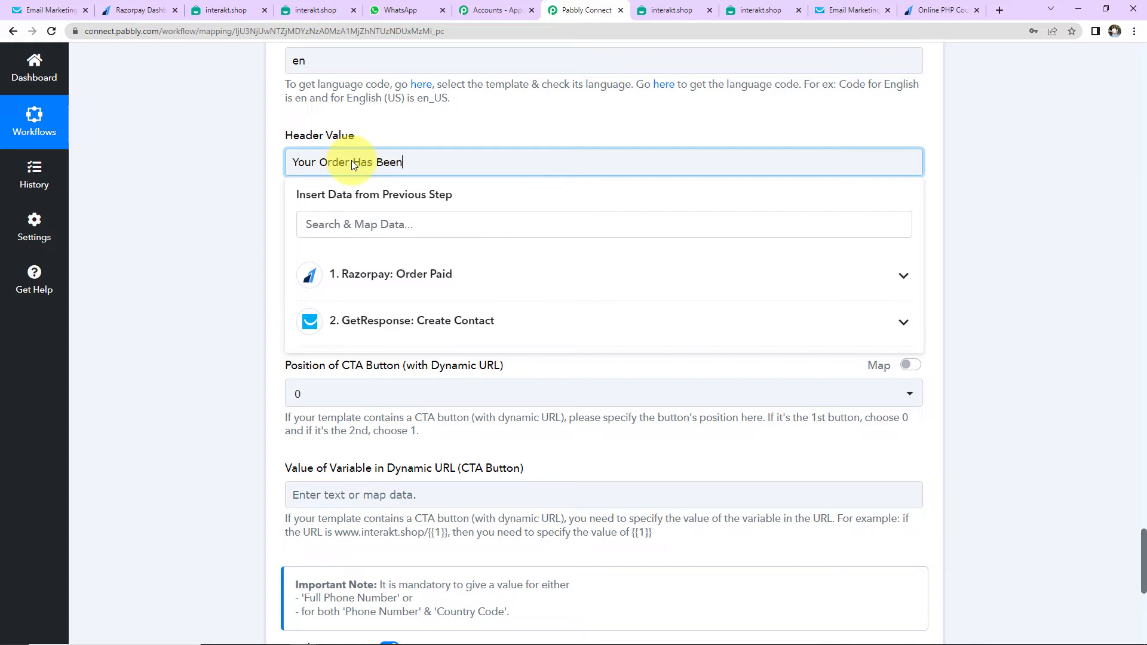
{"action": "type", "text": " Placed!"}
{"action": "left_click", "coordinate": [238, 232]}
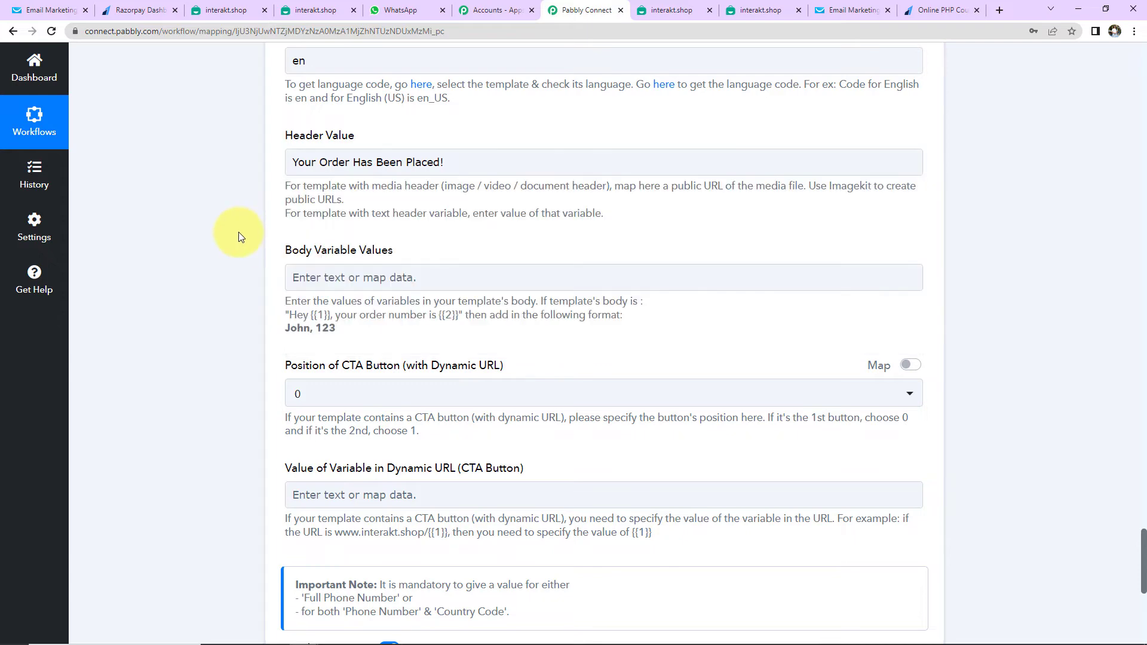
{"action": "scroll", "coordinate": [287, 239], "scroll_direction": "down", "scroll_amount": 2}
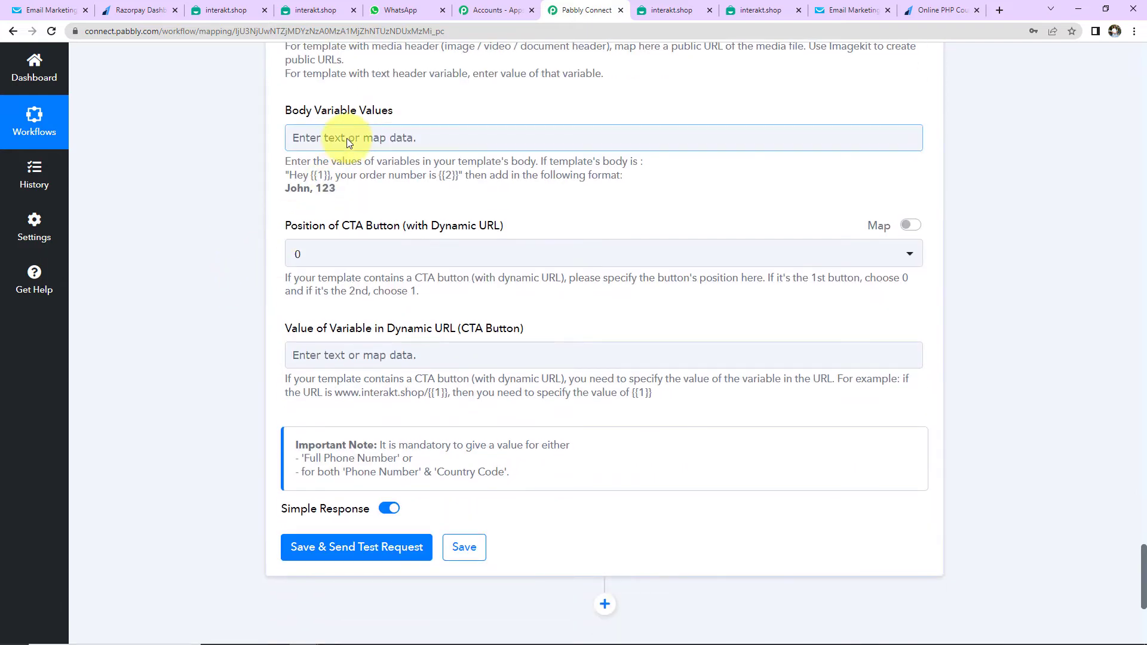
Check the template's body variables, then insert Razorpay Notes First Name and Notes Last Name
{"action": "left_click", "coordinate": [298, 8]}
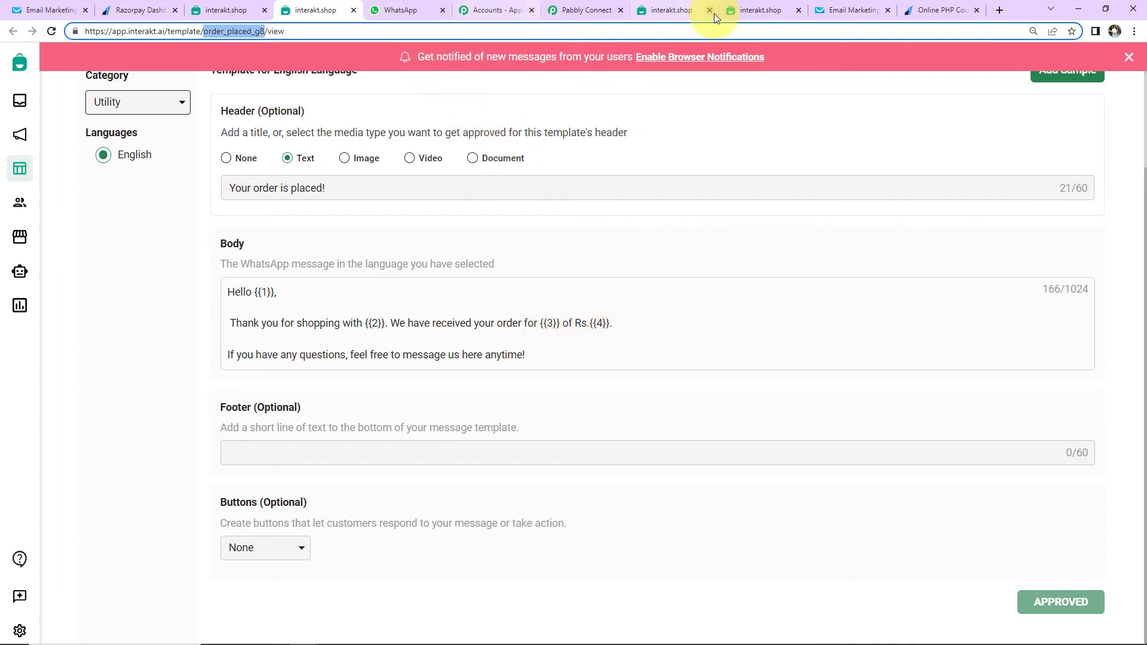
{"action": "left_click", "coordinate": [598, 11]}
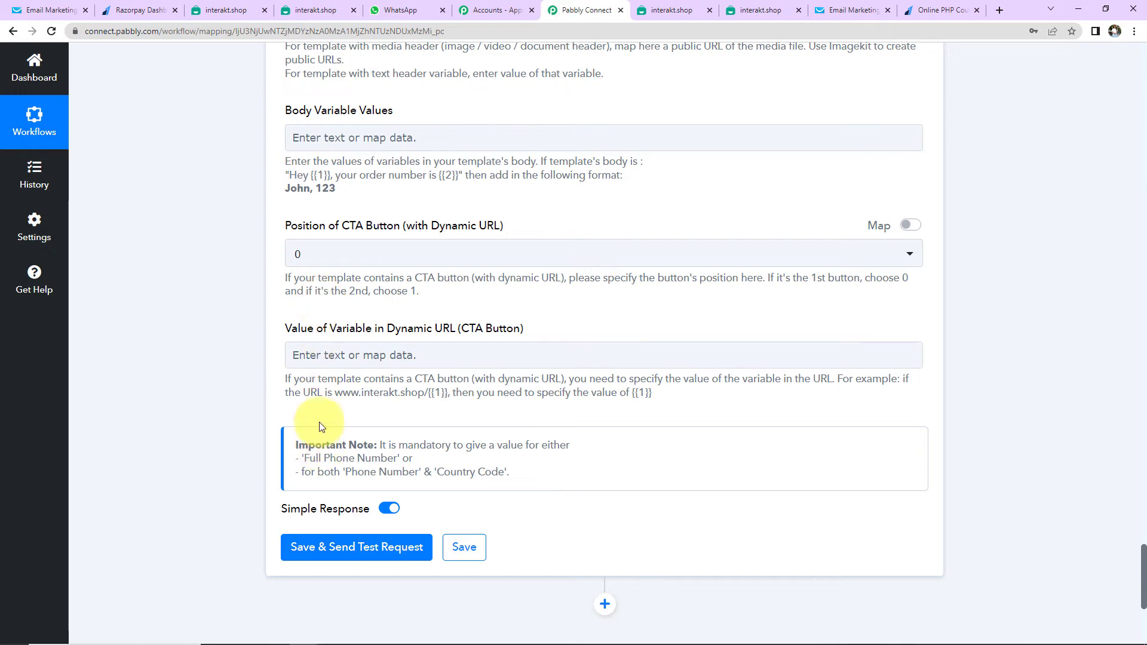
{"action": "left_click", "coordinate": [310, 138]}
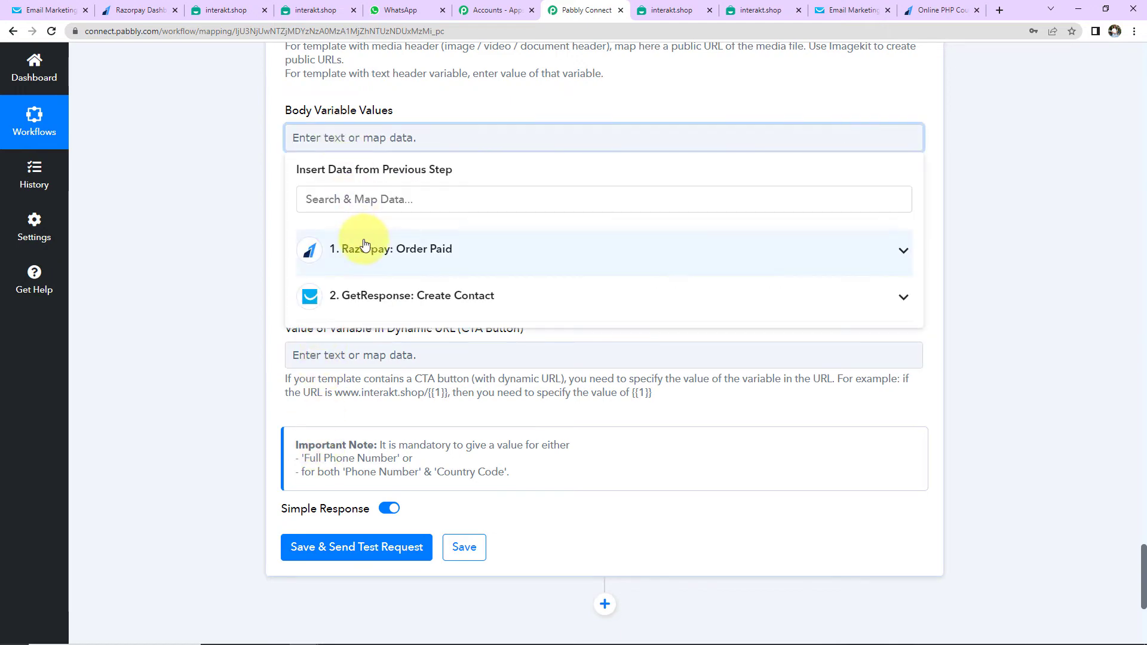
{"action": "left_click", "coordinate": [367, 253]}
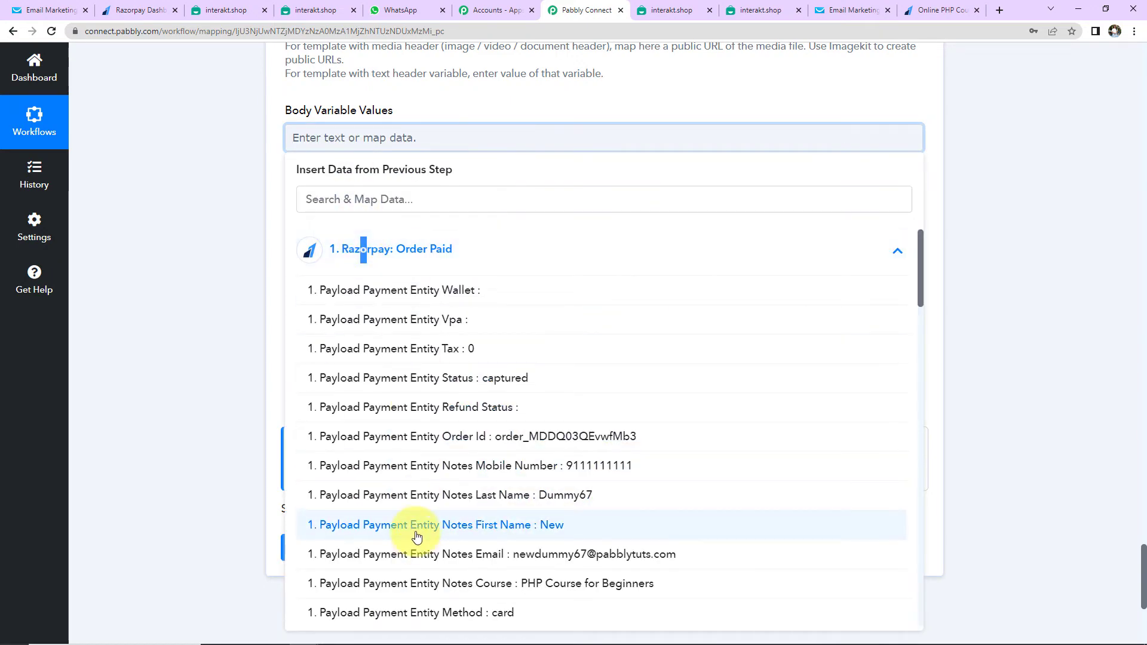
{"action": "left_click", "coordinate": [416, 537]}
{"action": "left_click", "coordinate": [410, 255]}
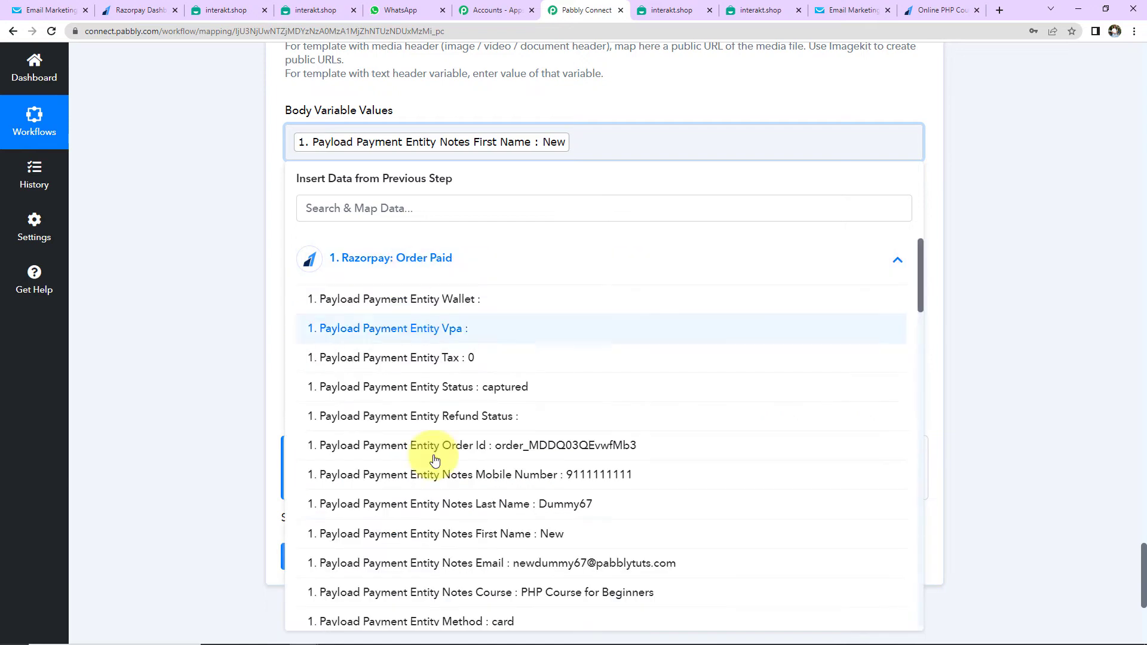
{"action": "left_click", "coordinate": [442, 505]}
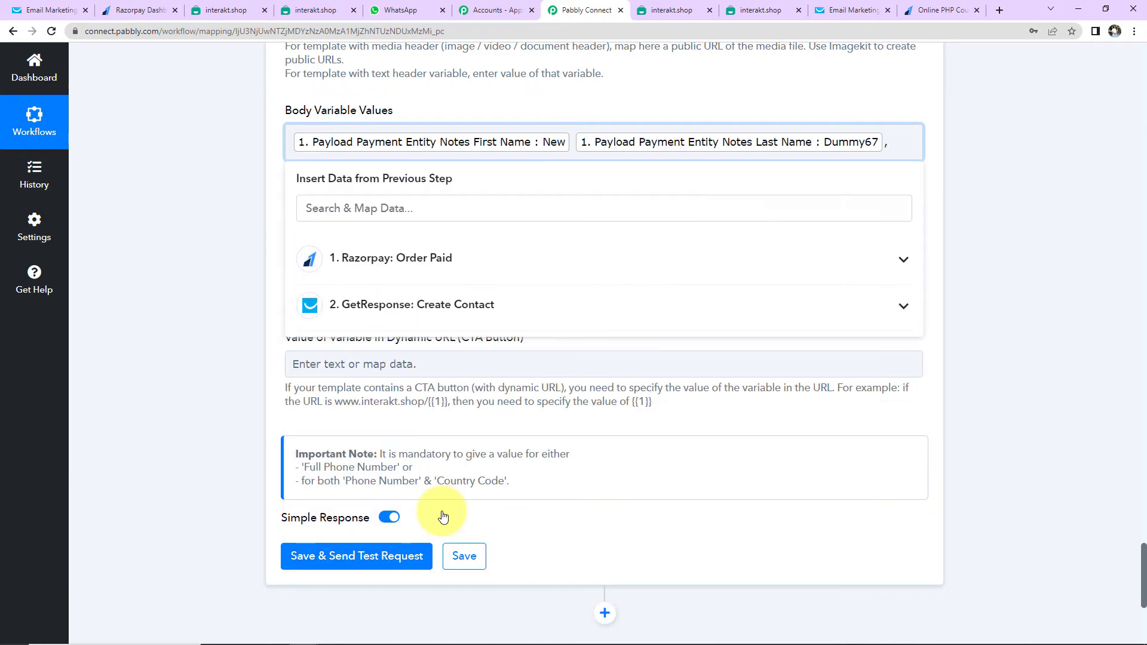
Add ', Pabbly Connect,' and the Razorpay Notes Course to the body variables
{"action": "type", "text": ", Pabbly Connect,"}
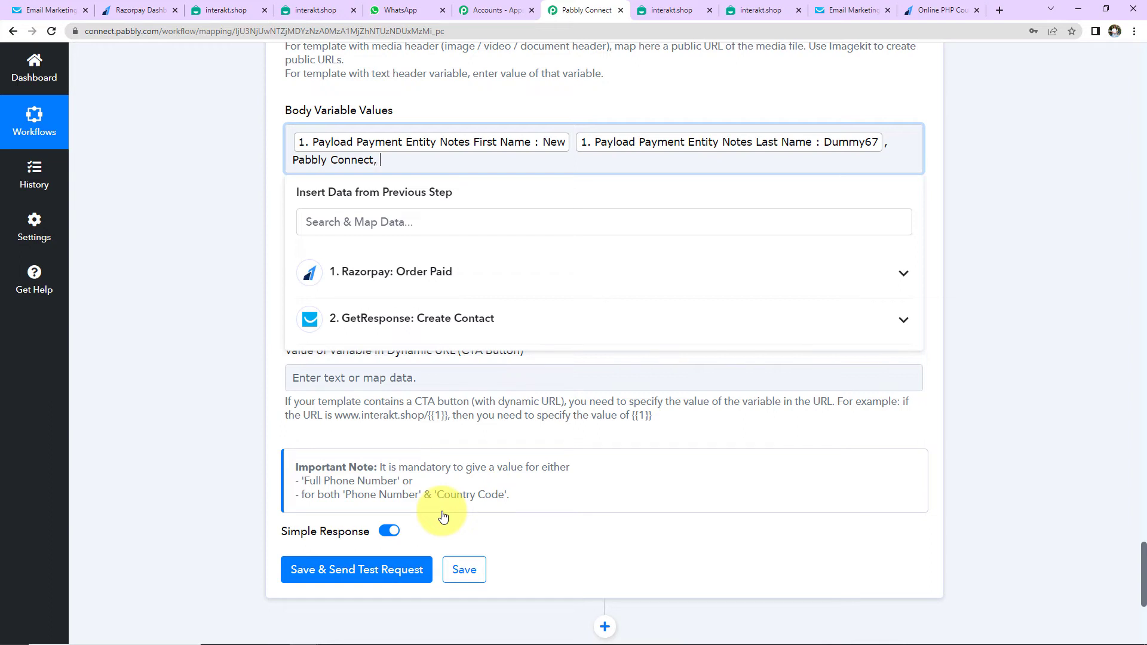
{"action": "left_click", "coordinate": [513, 263]}
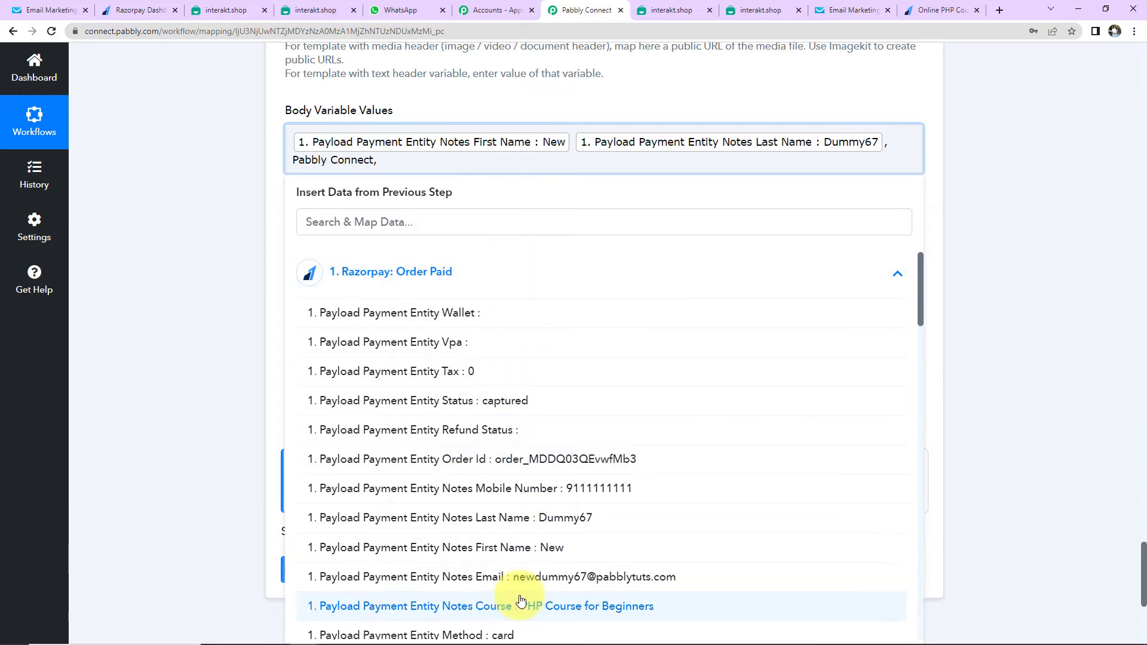
{"action": "left_click", "coordinate": [521, 606]}
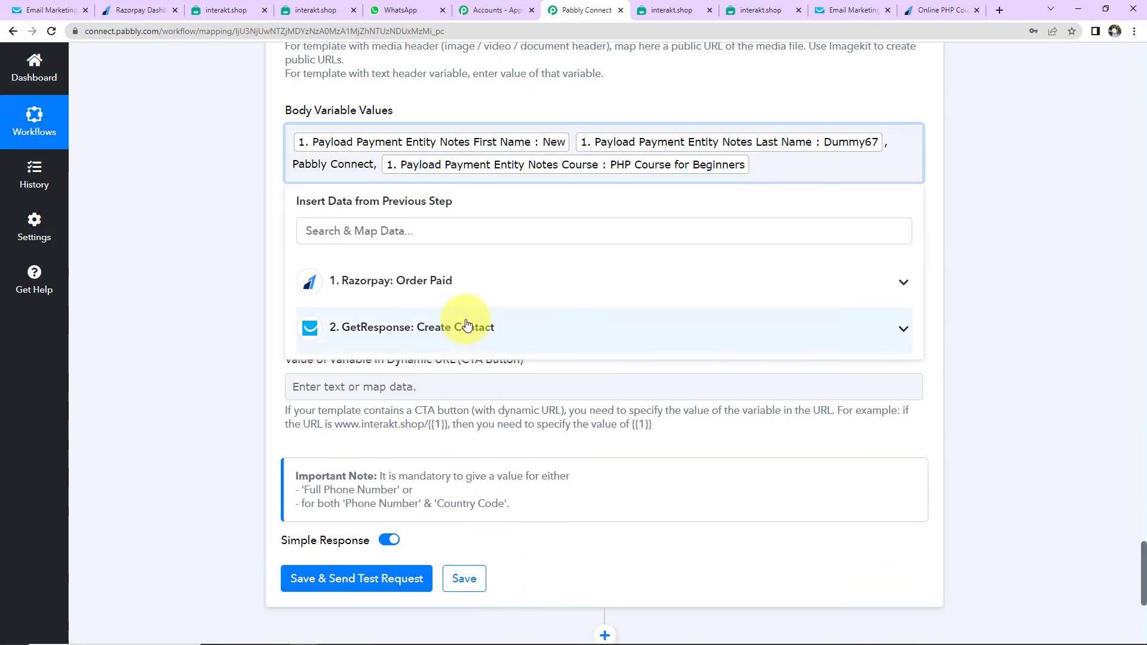
{"action": "left_click", "coordinate": [462, 294]}
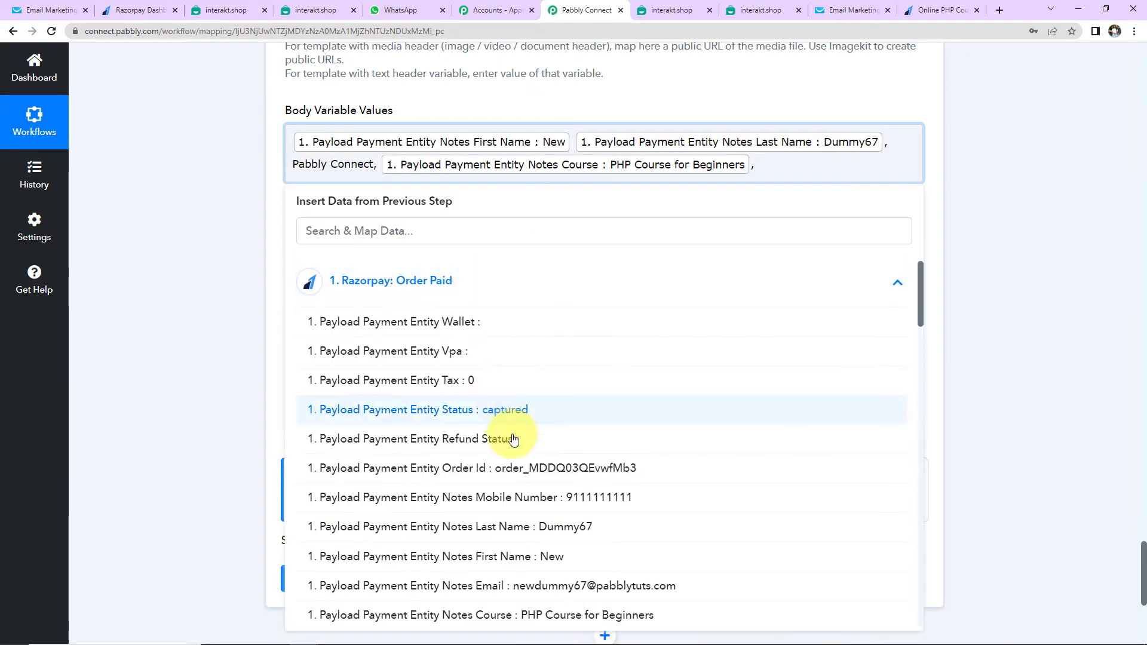
{"action": "scroll", "coordinate": [514, 440], "scroll_direction": "down", "scroll_amount": 2}
{"action": "scroll", "coordinate": [517, 448], "scroll_direction": "down", "scroll_amount": 2}
{"action": "scroll", "coordinate": [516, 449], "scroll_direction": "down", "scroll_amount": 4}
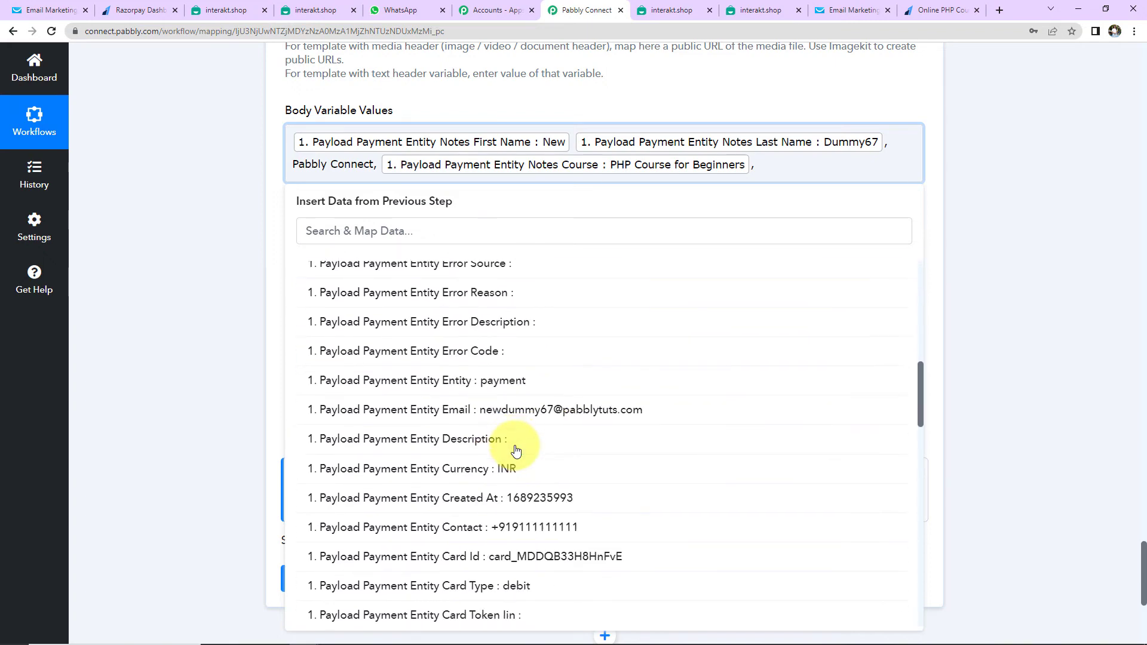
{"action": "scroll", "coordinate": [517, 449], "scroll_direction": "down", "scroll_amount": 4}
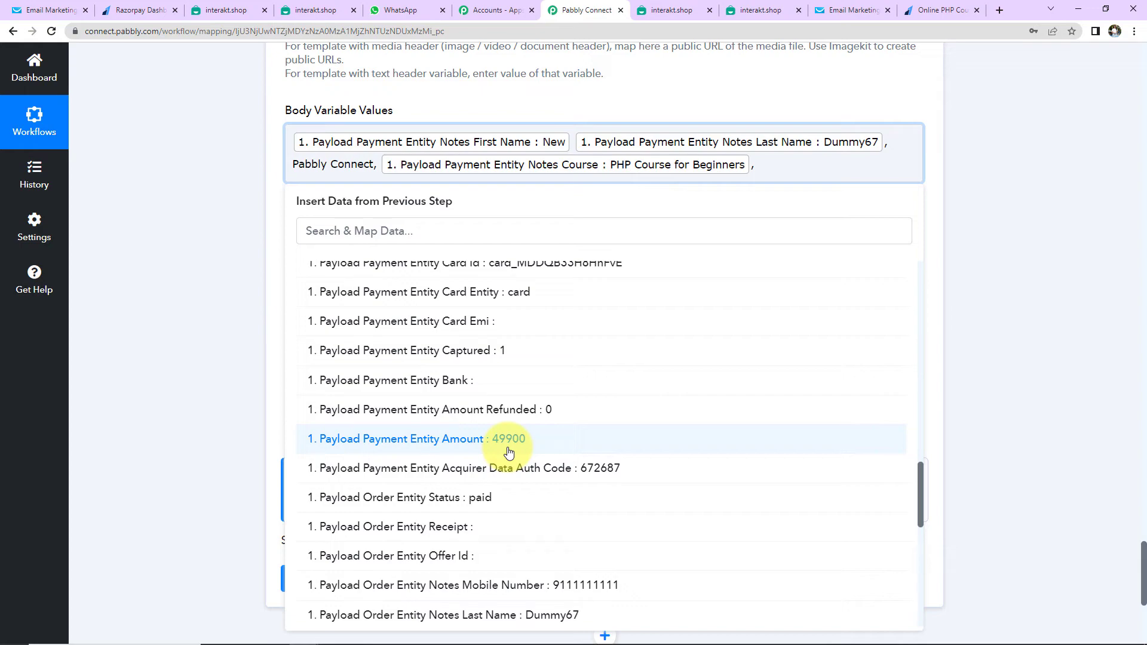
{"action": "left_click", "coordinate": [210, 336]}
{"action": "scroll", "coordinate": [209, 336], "scroll_direction": "up", "scroll_amount": 15}
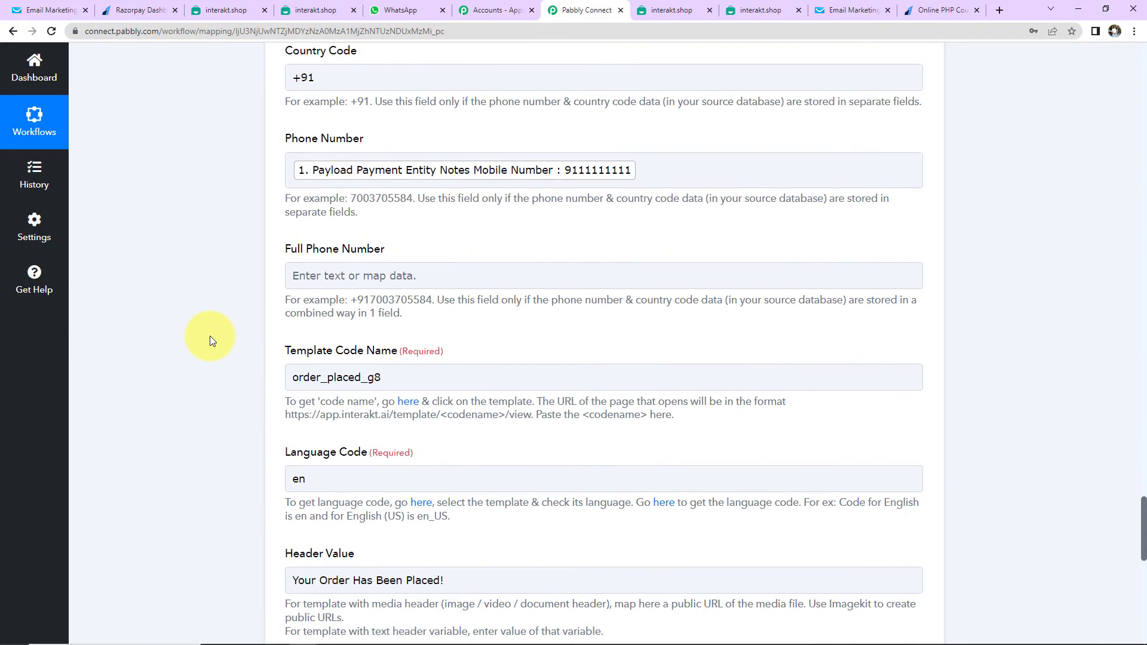
{"action": "scroll", "coordinate": [210, 336], "scroll_direction": "up", "scroll_amount": 4}
Add a Number Formatter step with the Perform Math Operation event before Interakt
{"action": "left_click", "coordinate": [606, 285]}
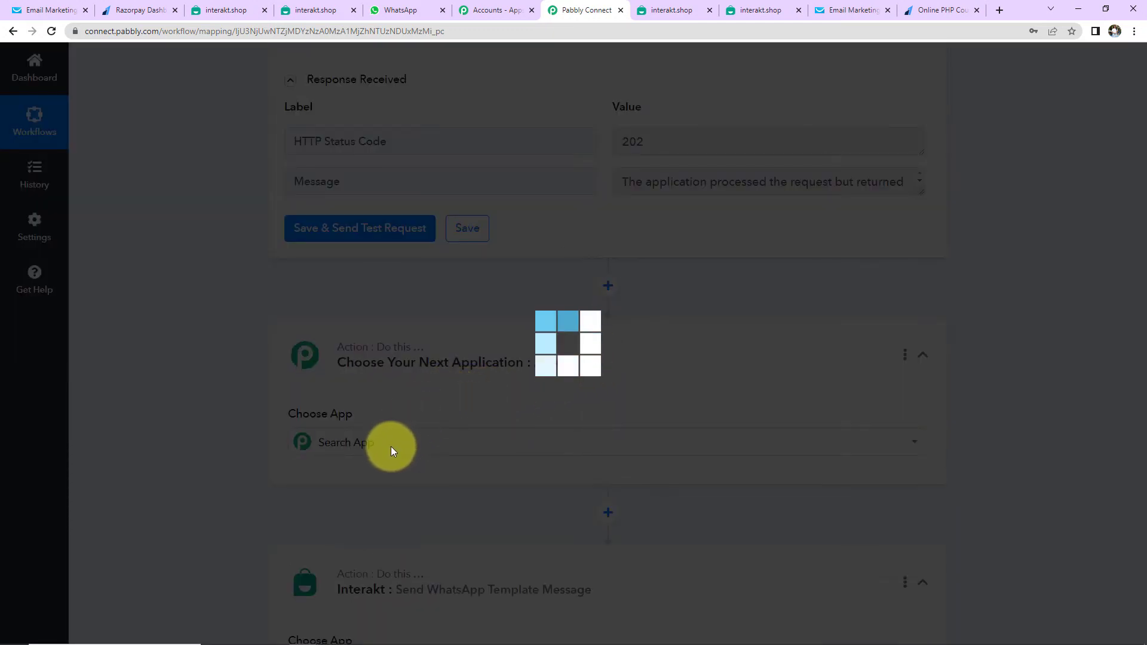
{"action": "type", "text": "number"}
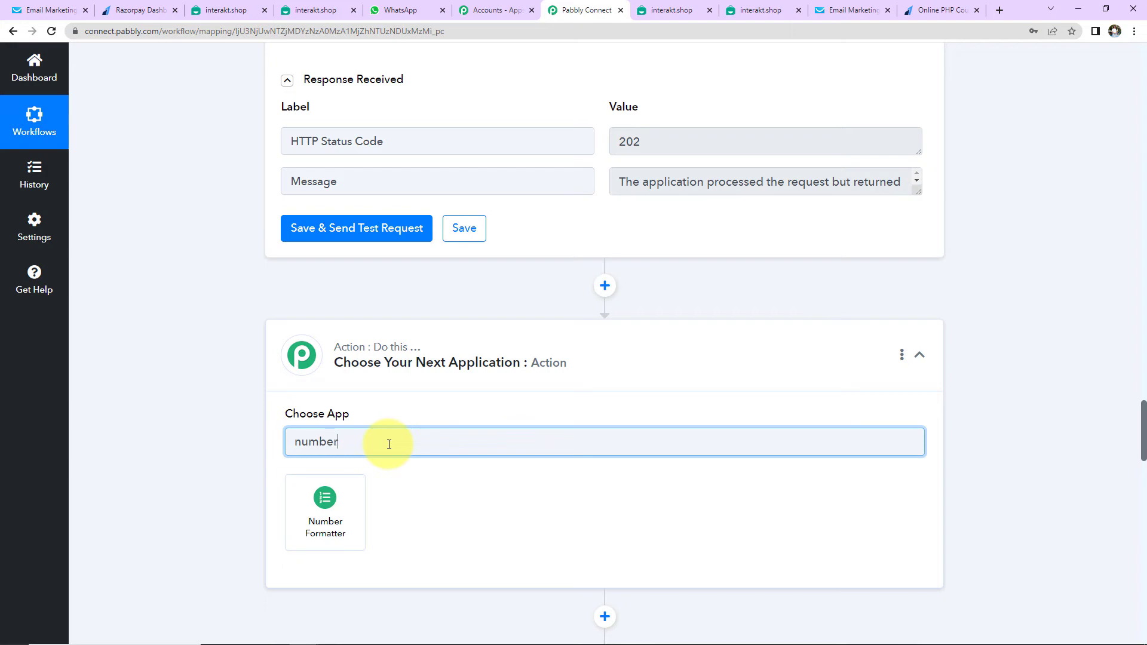
{"action": "left_click", "coordinate": [329, 486]}
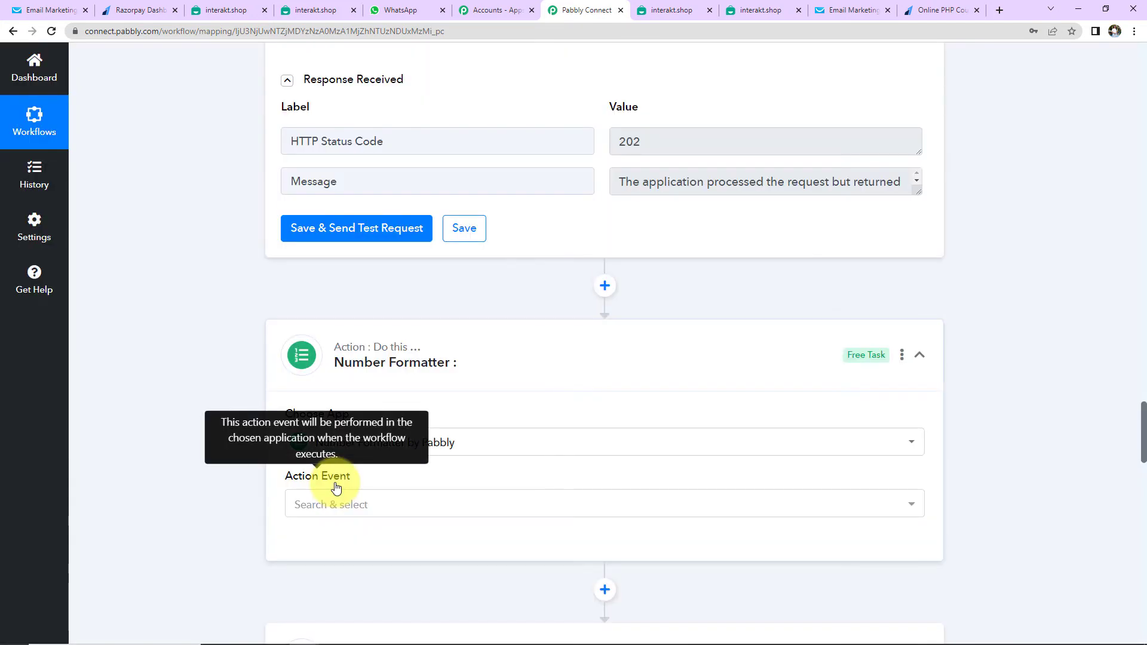
{"action": "left_click", "coordinate": [348, 505]}
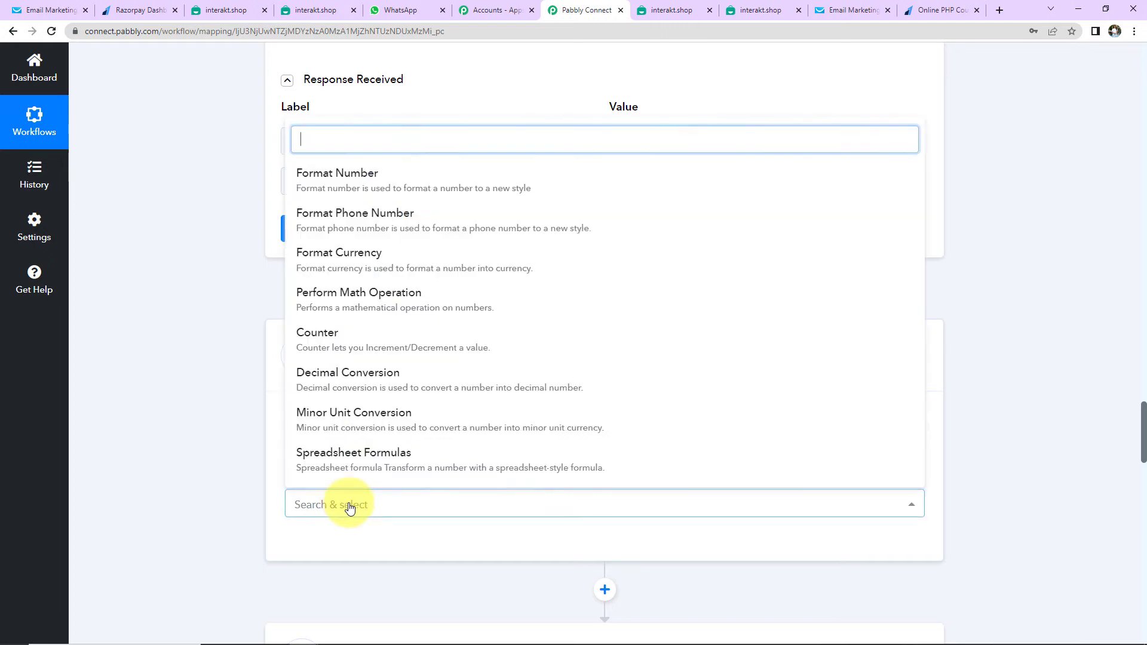
{"action": "left_click", "coordinate": [325, 305]}
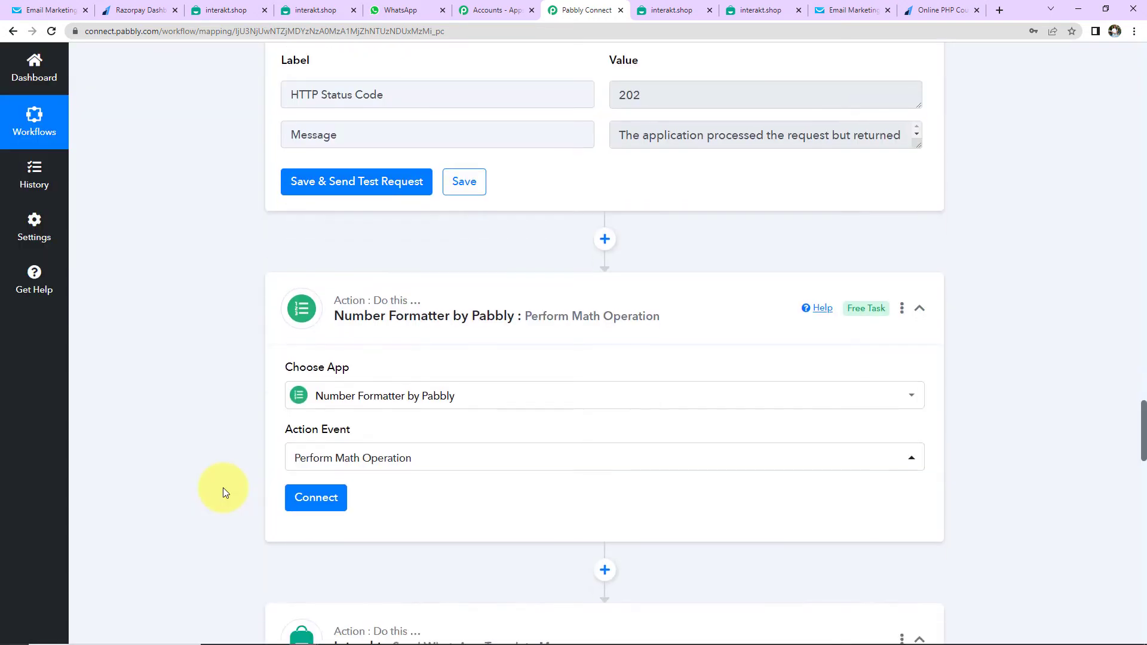
{"action": "scroll", "coordinate": [223, 488], "scroll_direction": "down", "scroll_amount": 4}
{"action": "left_click", "coordinate": [337, 275]}
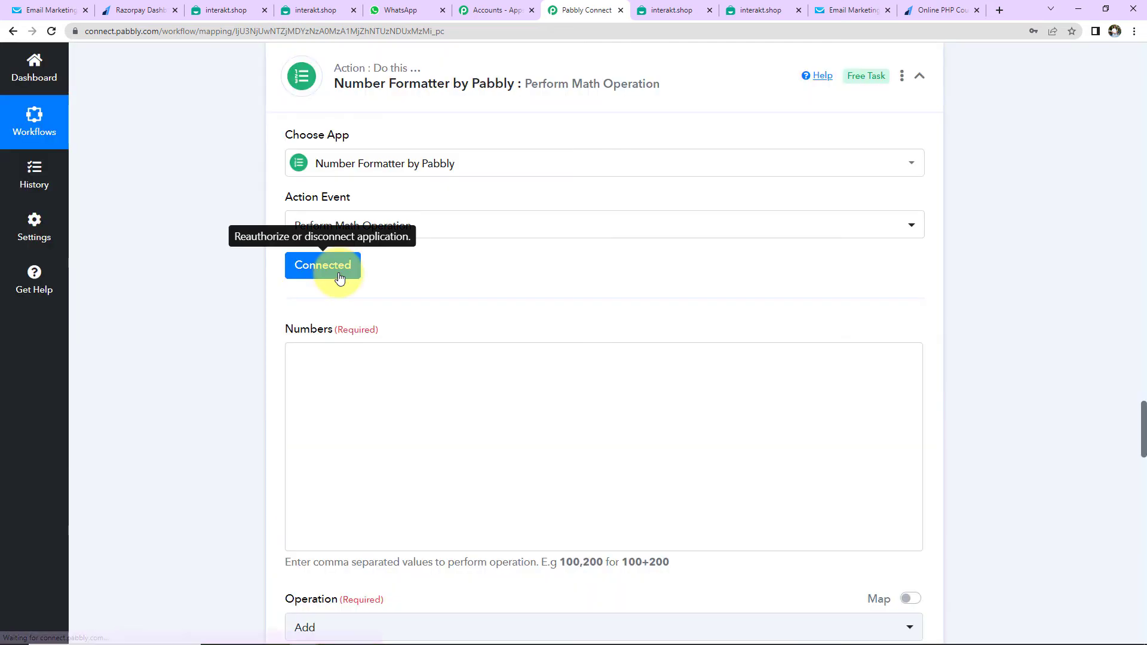
{"action": "scroll", "coordinate": [469, 305], "scroll_direction": "down", "scroll_amount": 2}
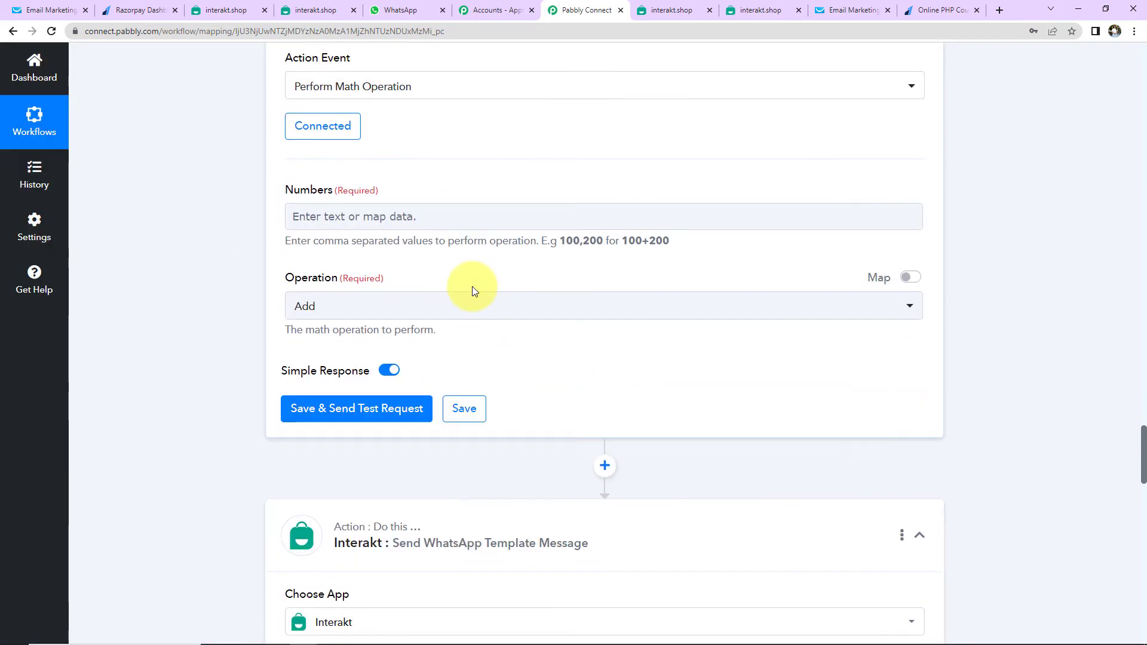
Divide the order's Amount Paid (49900) by 100 and test it, returning 499
{"action": "left_click", "coordinate": [467, 221]}
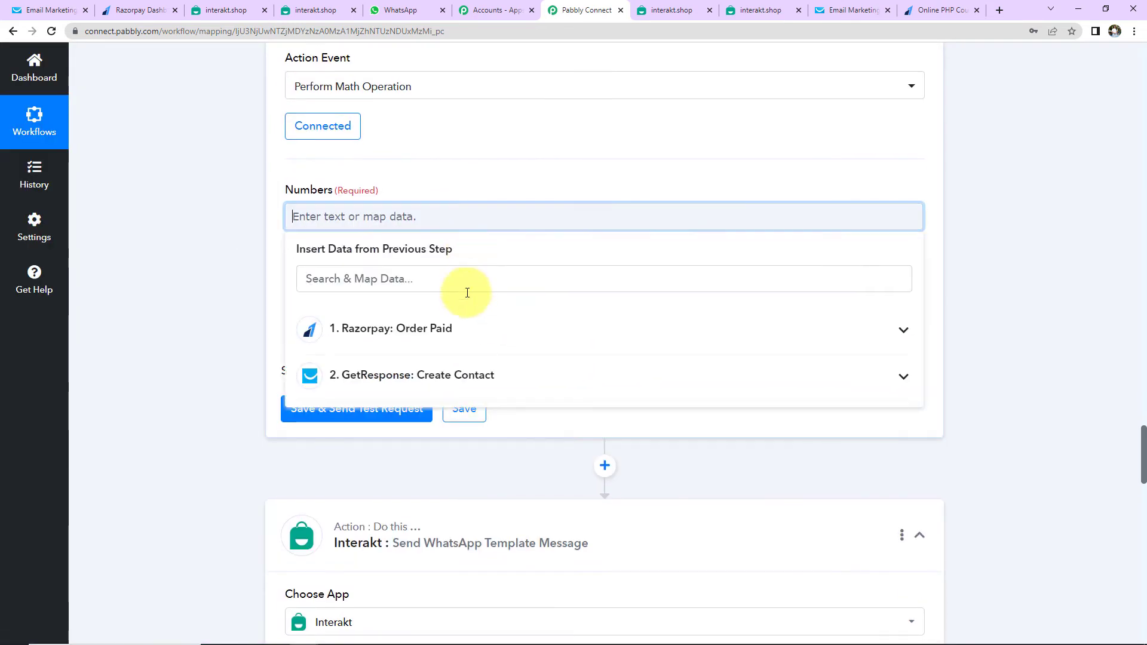
{"action": "left_click", "coordinate": [430, 332]}
{"action": "left_click", "coordinate": [446, 279]}
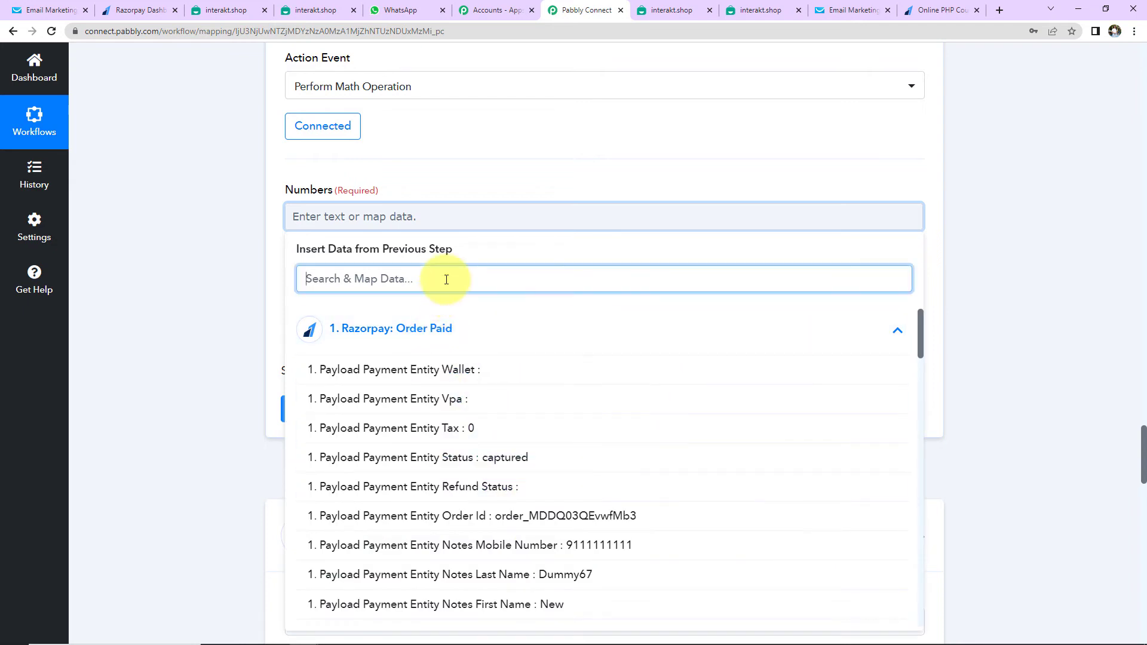
{"action": "type", "text": "49"}
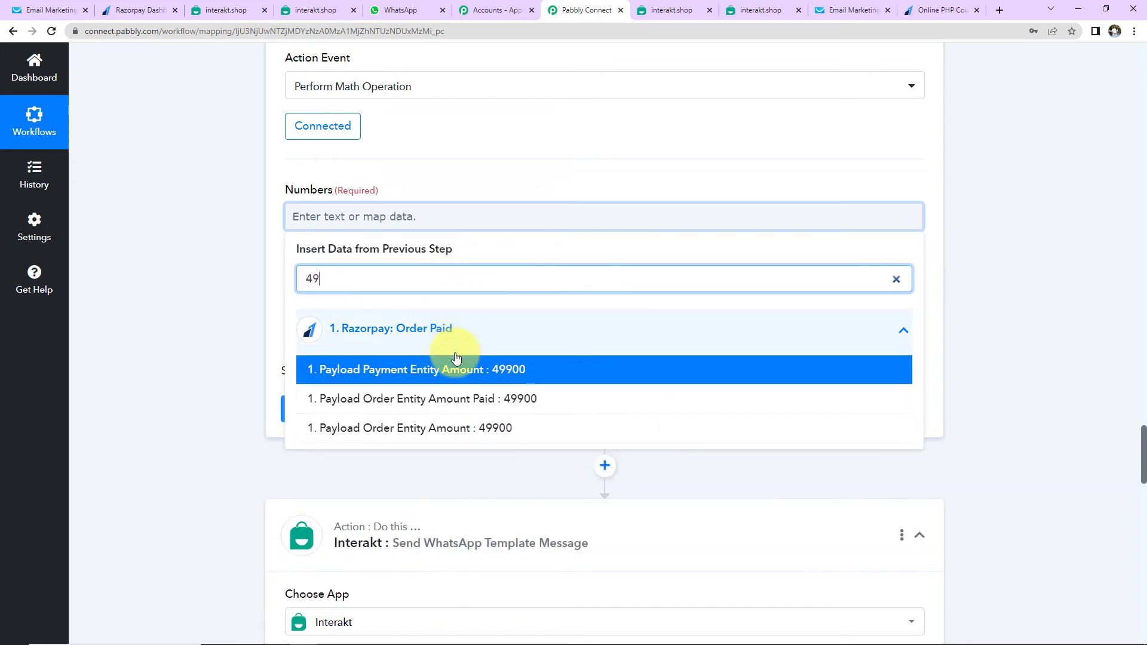
{"action": "left_click", "coordinate": [448, 397]}
{"action": "left_click", "coordinate": [239, 228]}
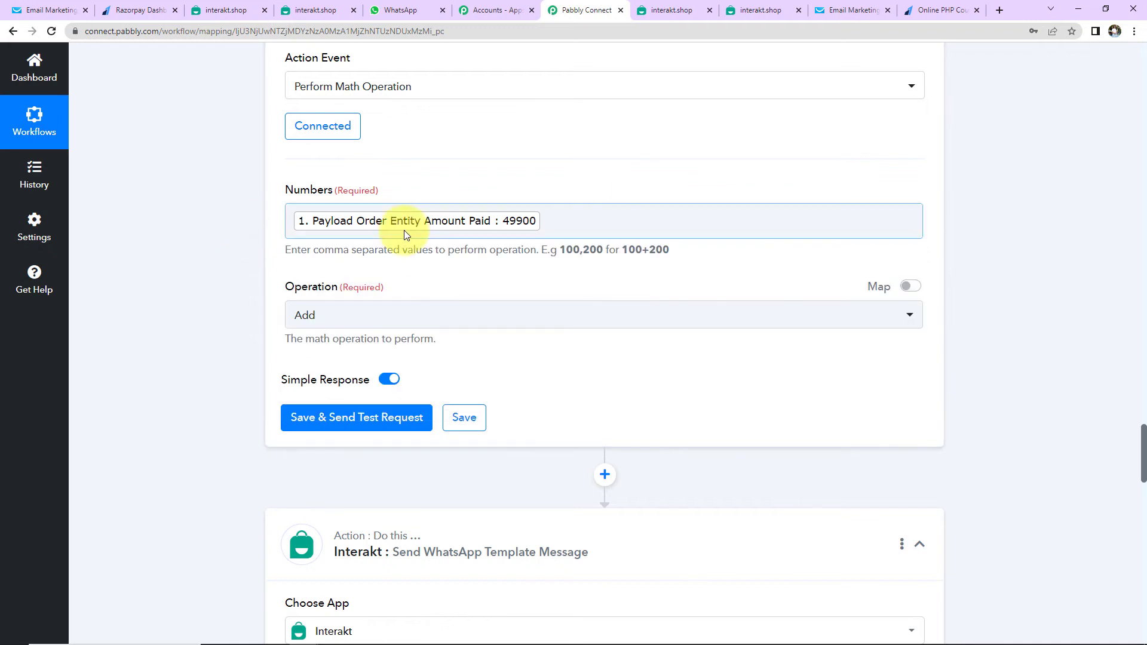
{"action": "left_click", "coordinate": [550, 219]}
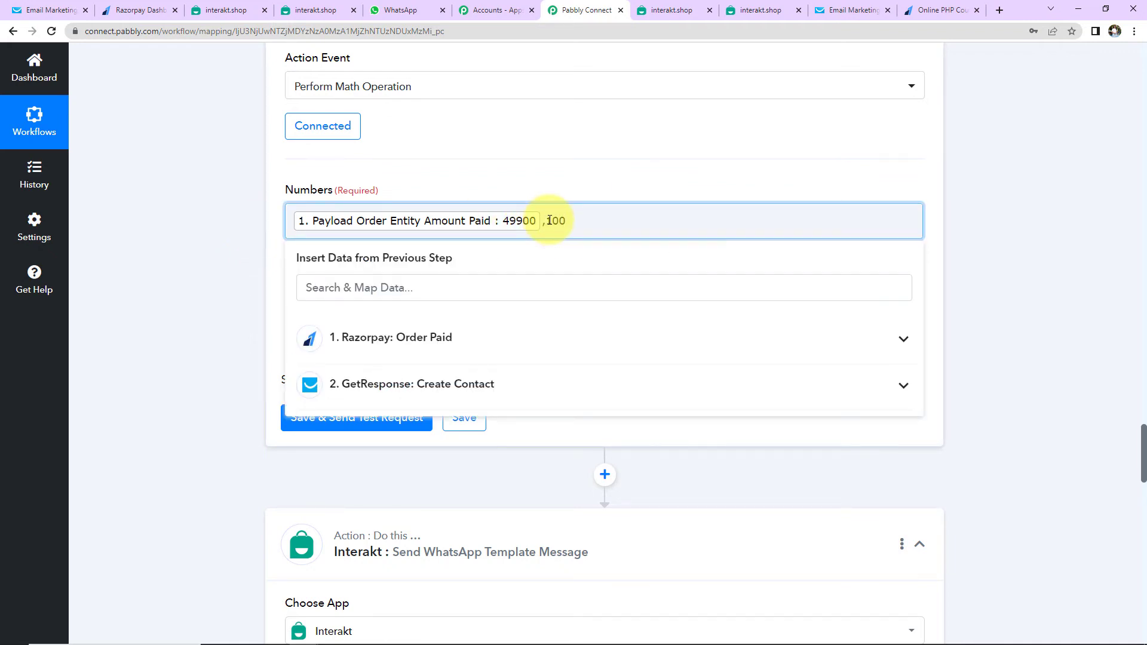
{"action": "left_click", "coordinate": [236, 242]}
{"action": "left_click", "coordinate": [358, 321]}
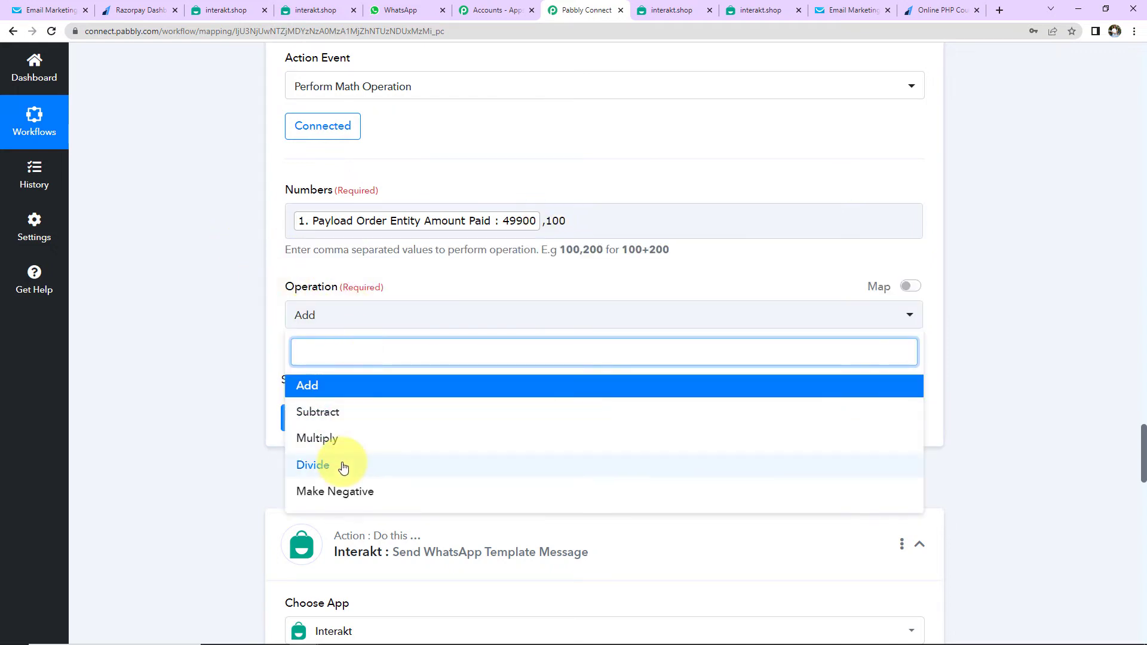
{"action": "left_click", "coordinate": [303, 465]}
{"action": "left_click", "coordinate": [301, 417]}
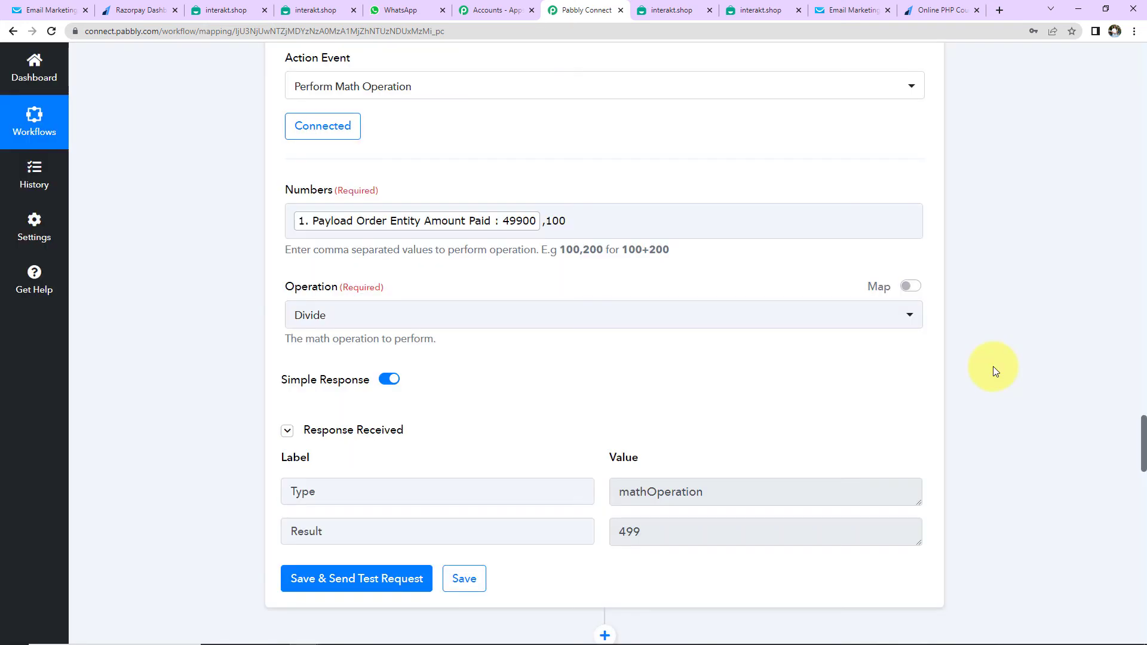
{"action": "scroll", "coordinate": [993, 367], "scroll_direction": "down", "scroll_amount": 2}
Check the 499 result and keep the existing Interakt connection on the message step
{"action": "left_click", "coordinate": [633, 397]}
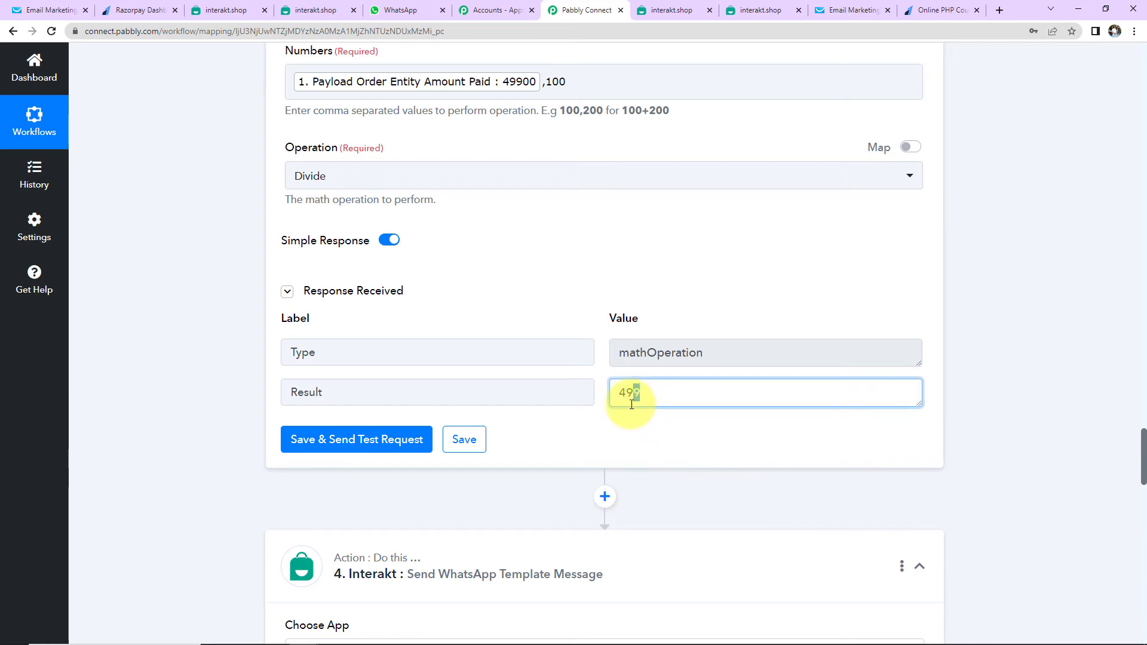
{"action": "double_click", "coordinate": [629, 395]}
{"action": "scroll", "coordinate": [926, 333], "scroll_direction": "down", "scroll_amount": 10}
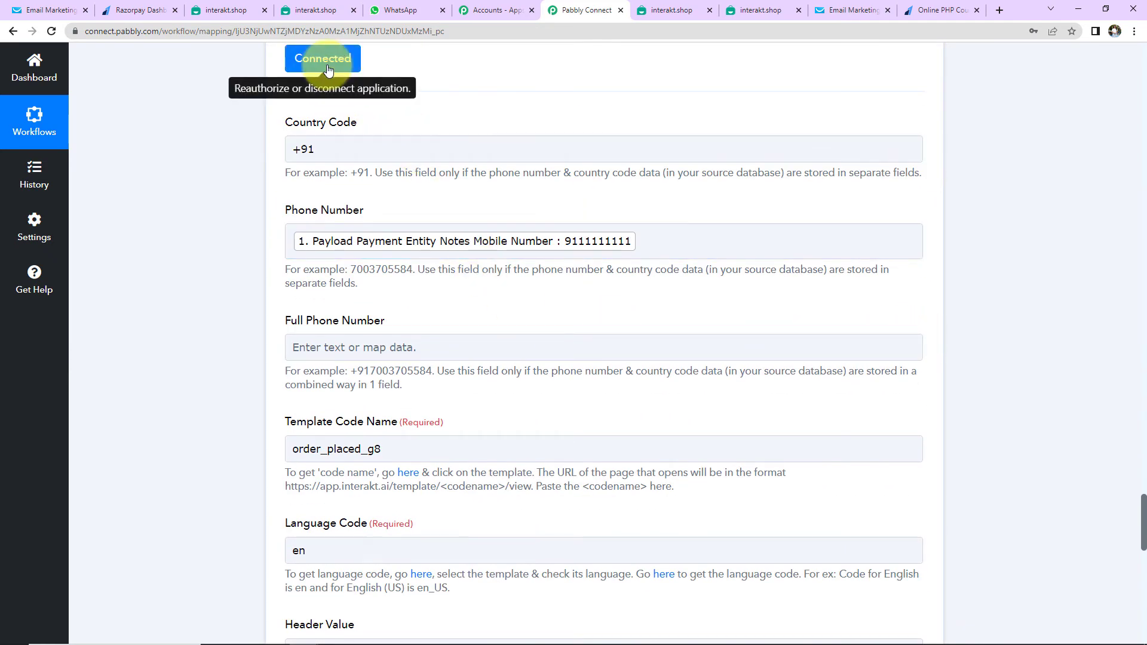
{"action": "left_click", "coordinate": [322, 58]}
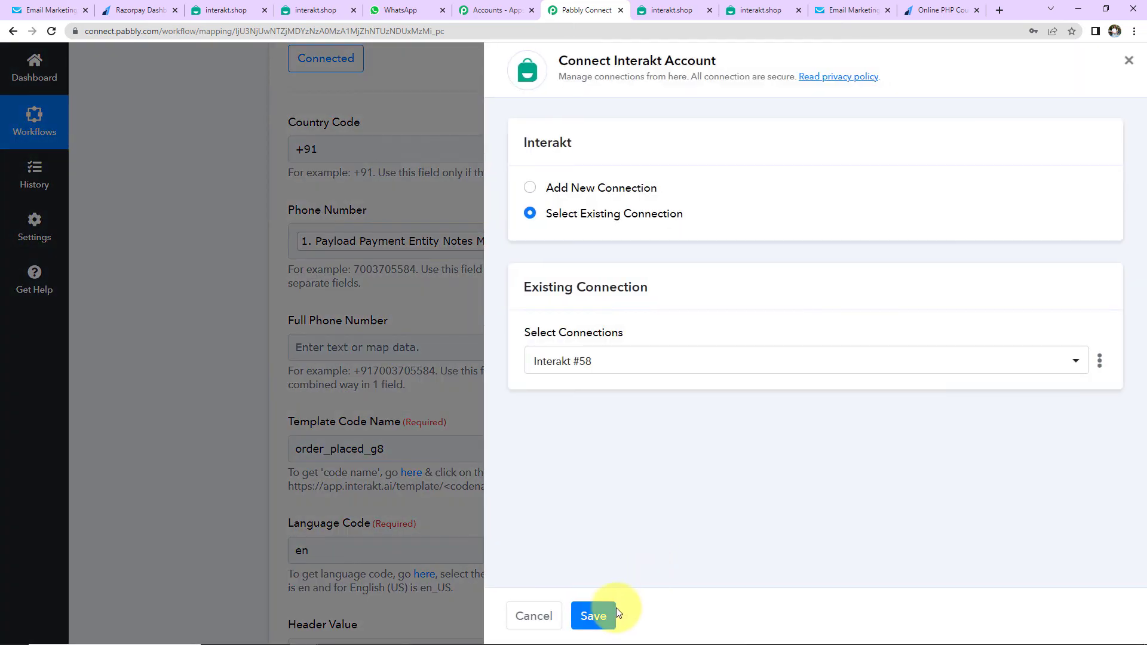
{"action": "left_click", "coordinate": [598, 615]}
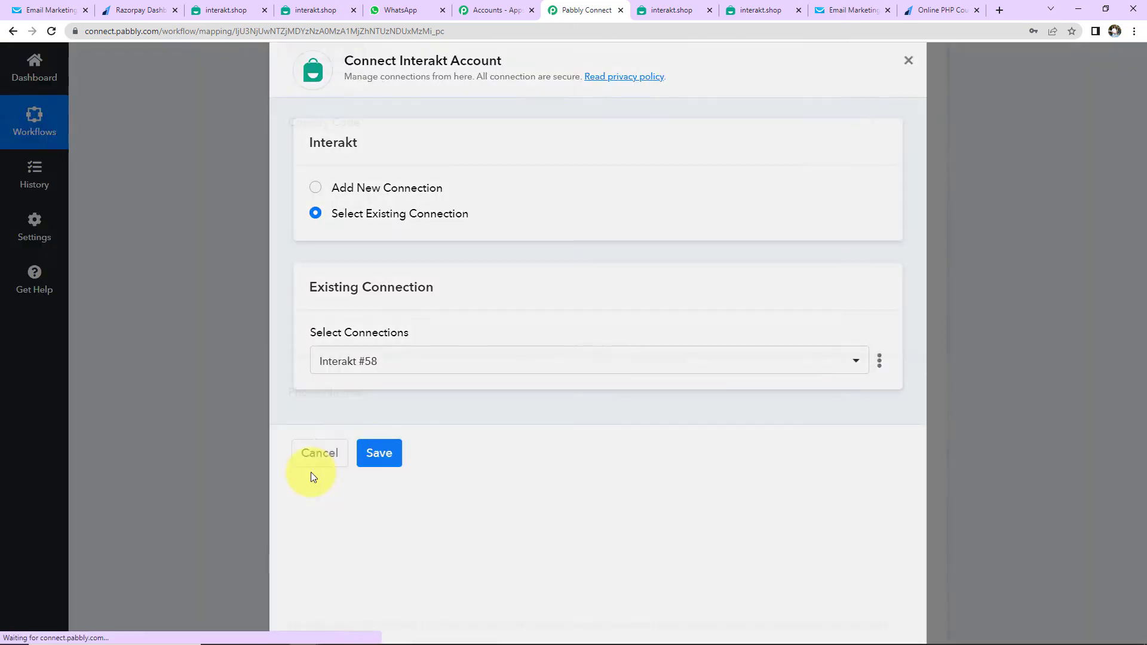
Add the divided result 499 as the fourth body variable, then save and send a test
{"action": "scroll", "coordinate": [450, 335], "scroll_direction": "down", "scroll_amount": 7}
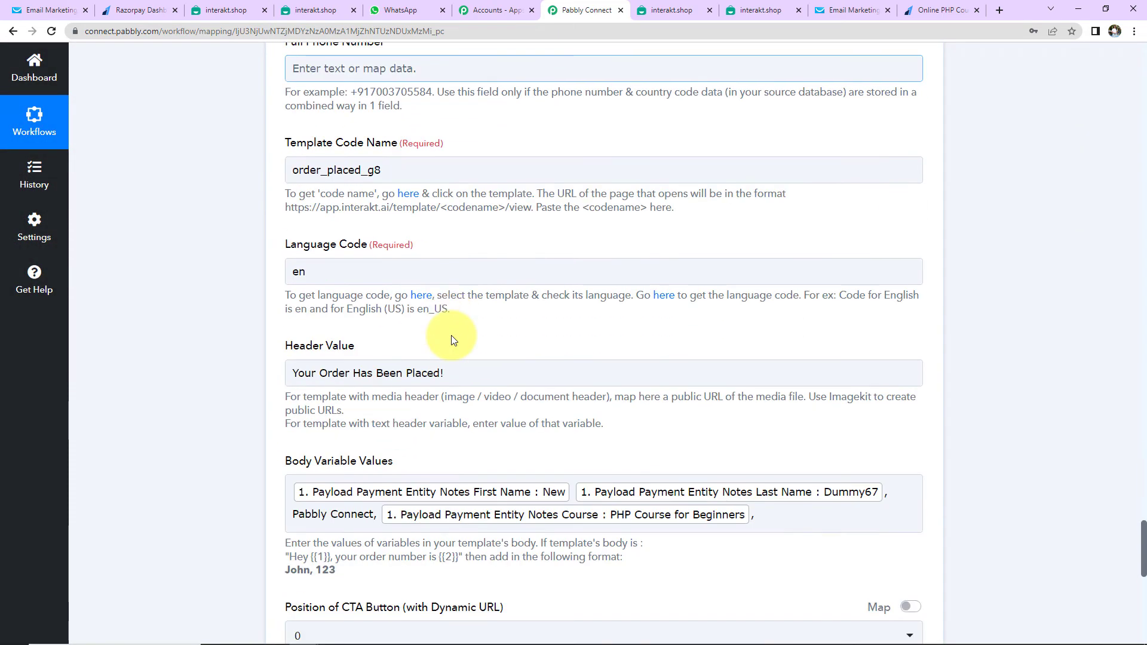
{"action": "left_click", "coordinate": [775, 378]}
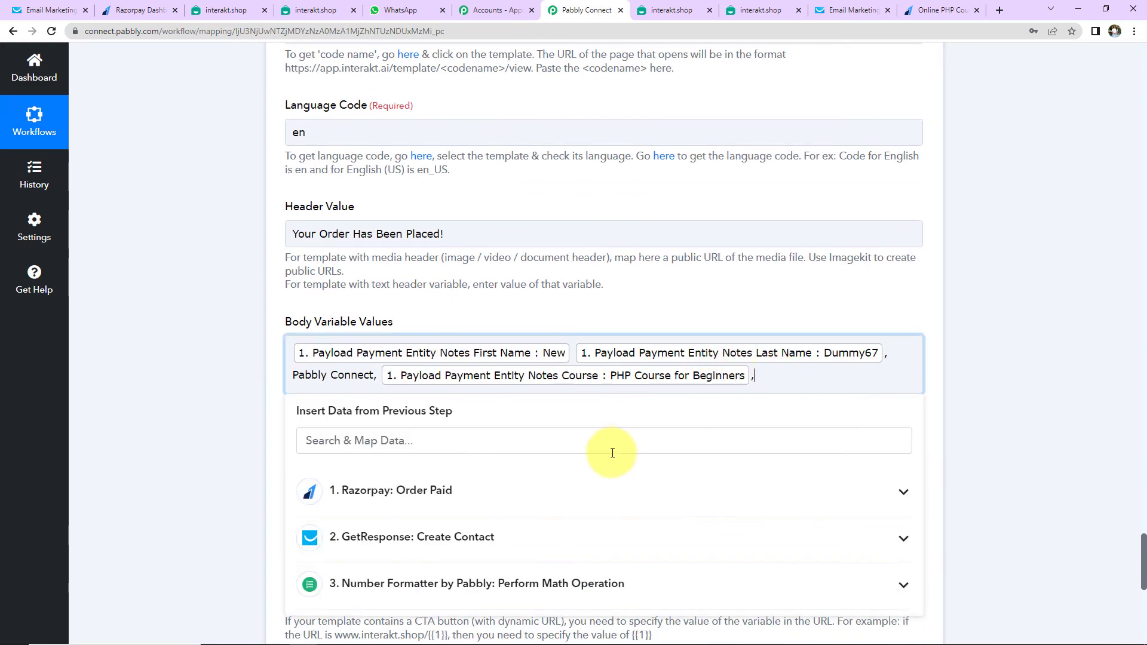
{"action": "scroll", "coordinate": [537, 466], "scroll_direction": "down", "scroll_amount": 2}
{"action": "left_click", "coordinate": [472, 447]}
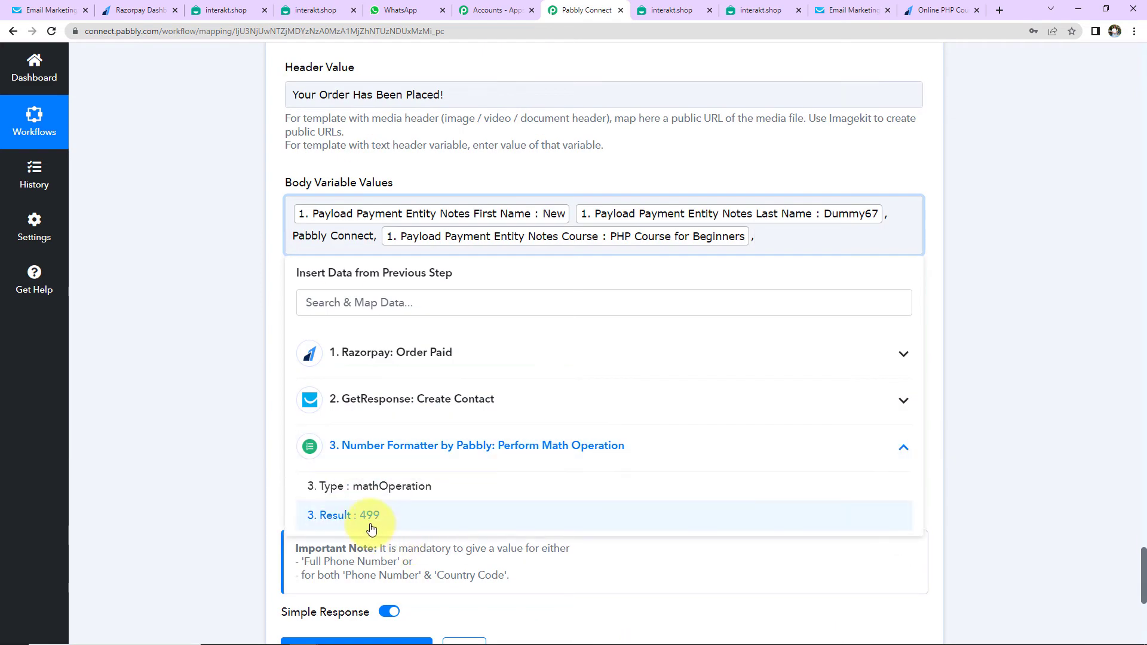
{"action": "left_click", "coordinate": [365, 516]}
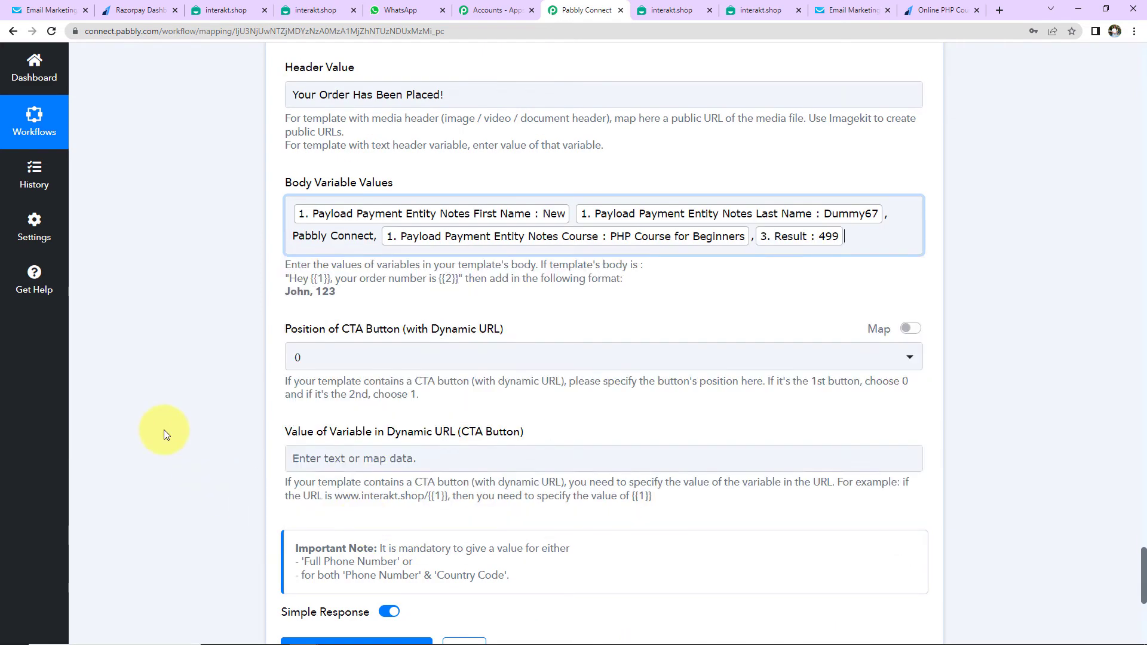
{"action": "left_click", "coordinate": [242, 310]}
{"action": "scroll", "coordinate": [260, 326], "scroll_direction": "down", "scroll_amount": 2}
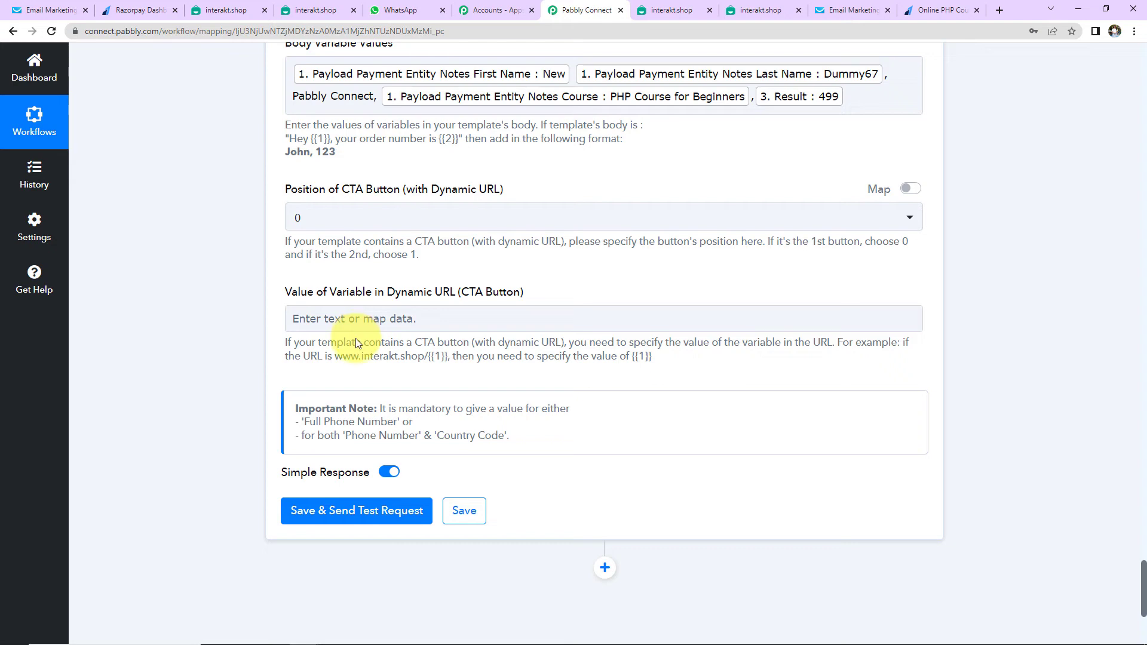
{"action": "left_click", "coordinate": [347, 513]}
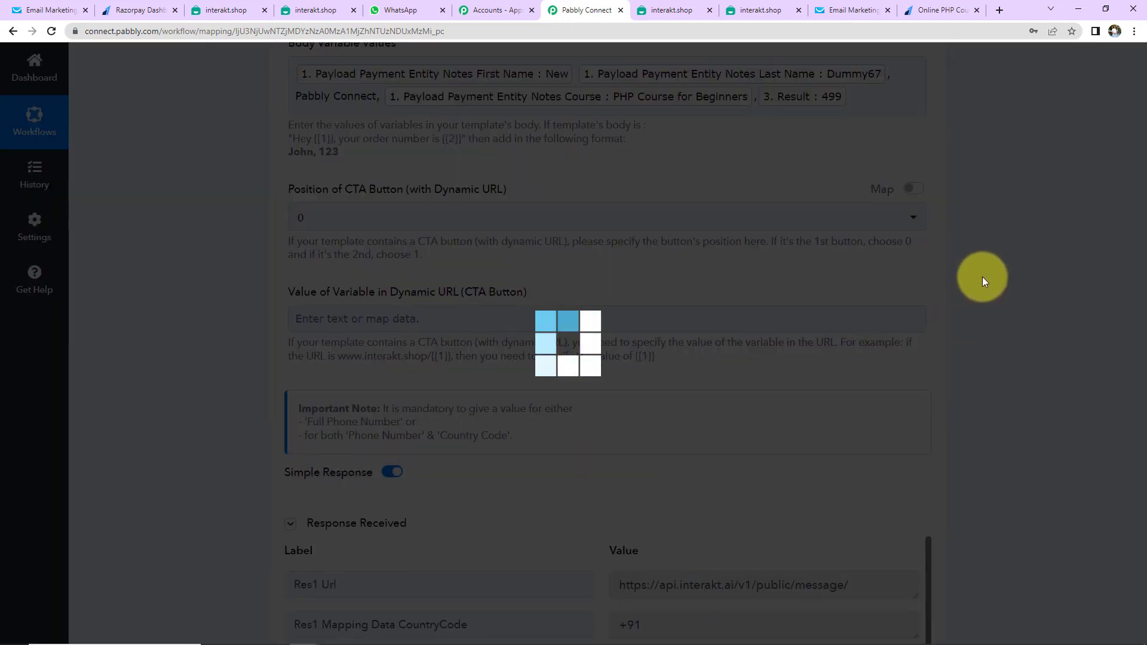
{"action": "scroll", "coordinate": [982, 277], "scroll_direction": "down", "scroll_amount": 5}
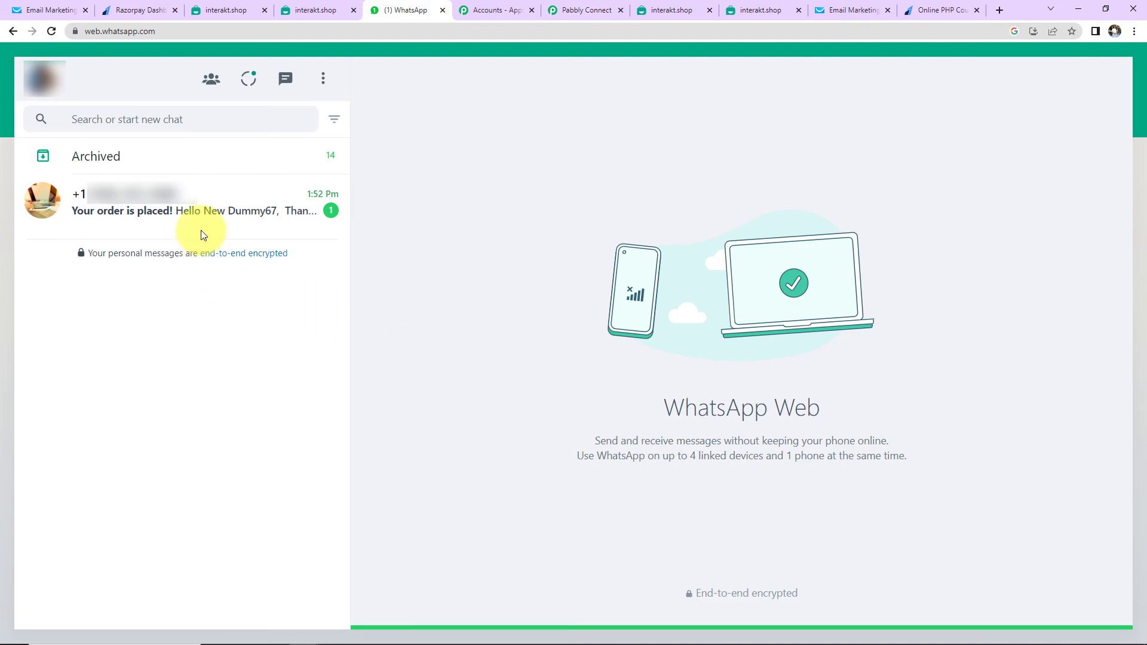
Read the WhatsApp order message for the Rs.499 PHP course, then return to Razorpay's payment pages
{"action": "left_click", "coordinate": [219, 206]}
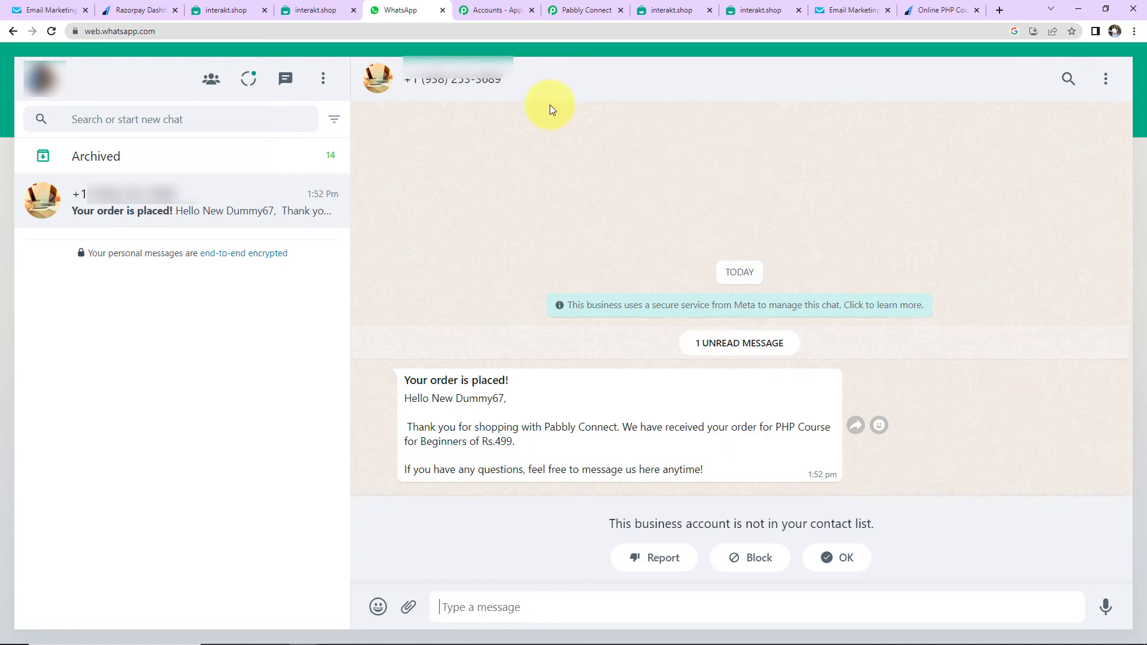
{"action": "left_click", "coordinate": [127, 11]}
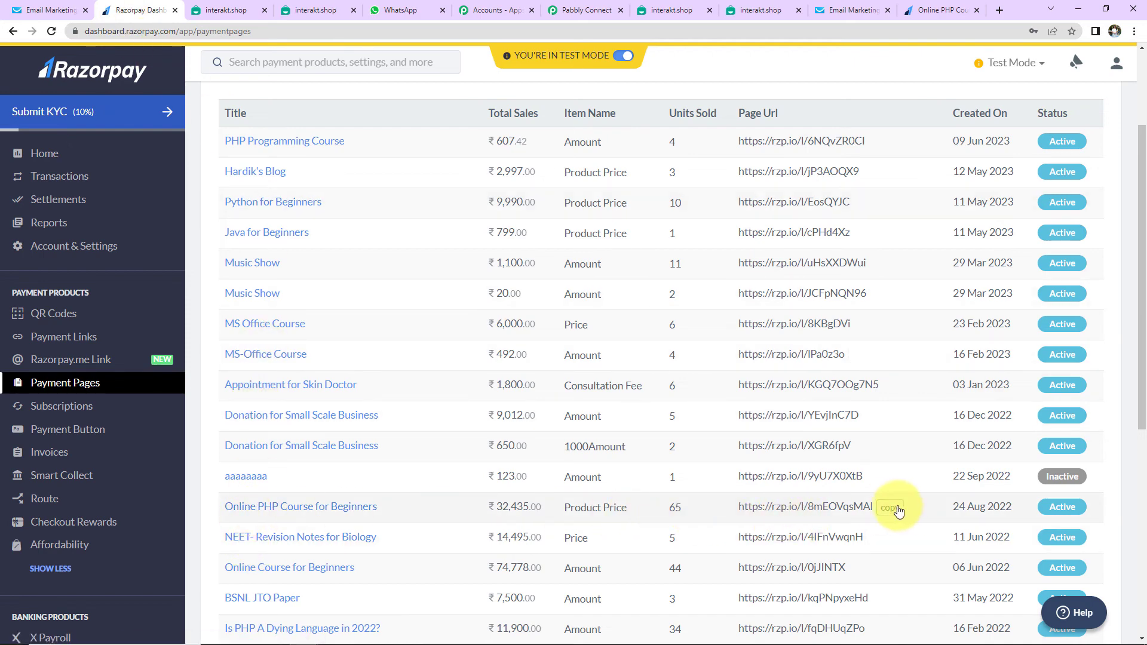
Open the Online PHP Course for Beginners payment page link in a new tab
{"action": "left_click", "coordinate": [897, 509]}
{"action": "left_click", "coordinate": [1004, 12]}
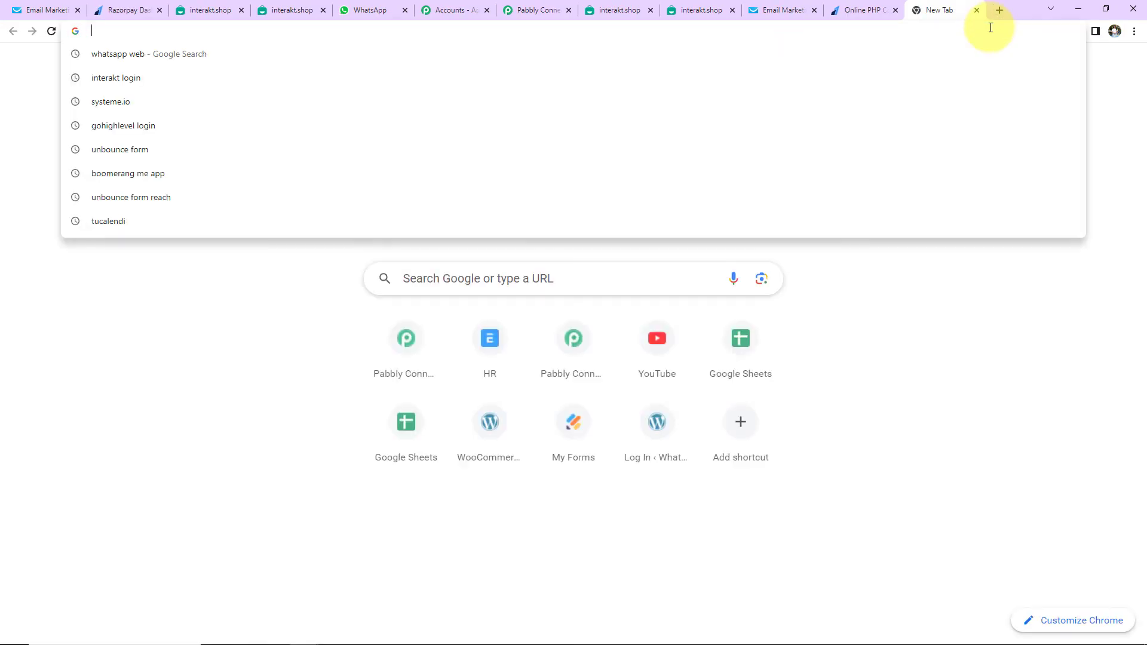
{"action": "key", "text": "ctrl+v"}
{"action": "key", "text": "Return"}
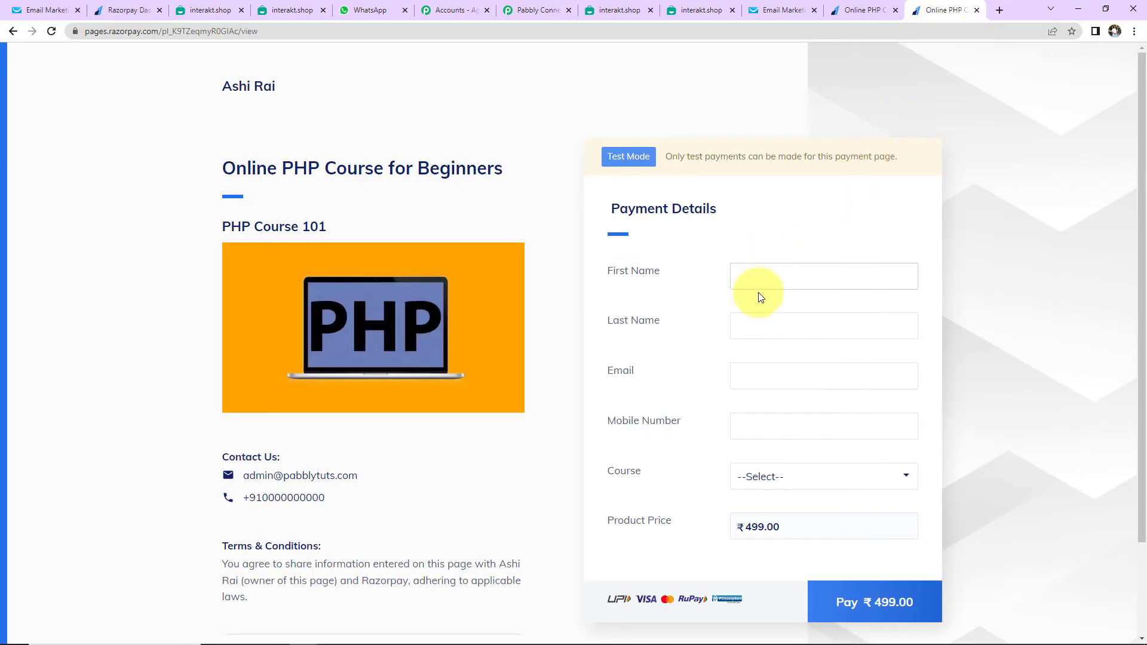
Autofill the test buyer's details and remove the mobile number's leading zero
{"action": "left_click", "coordinate": [770, 272]}
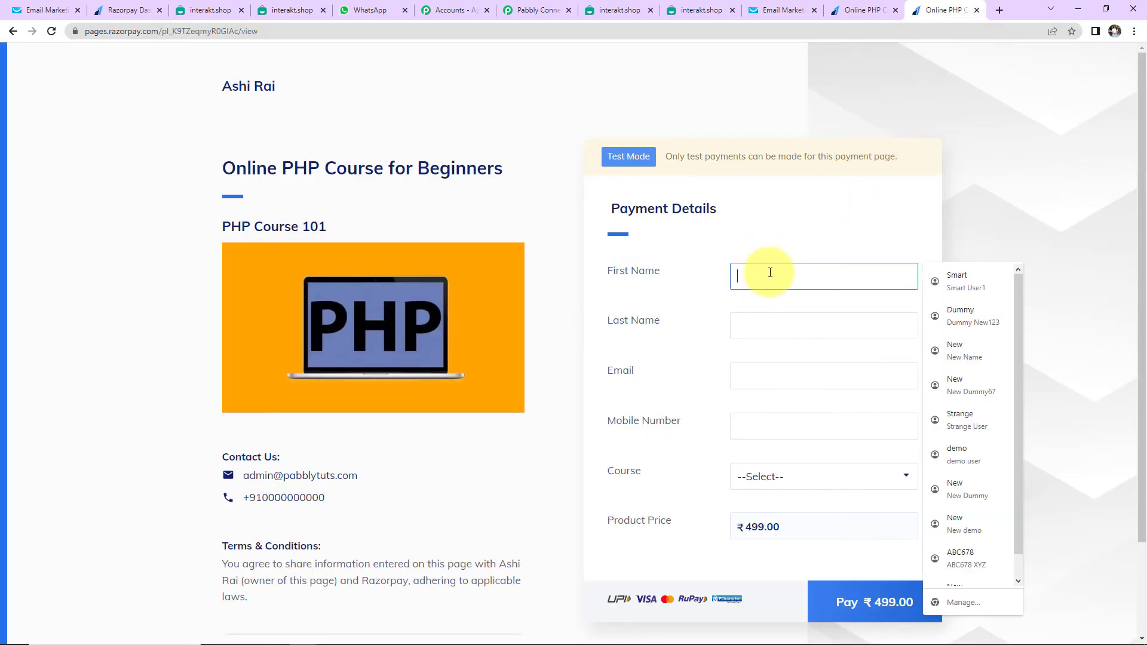
{"action": "left_click", "coordinate": [941, 279]}
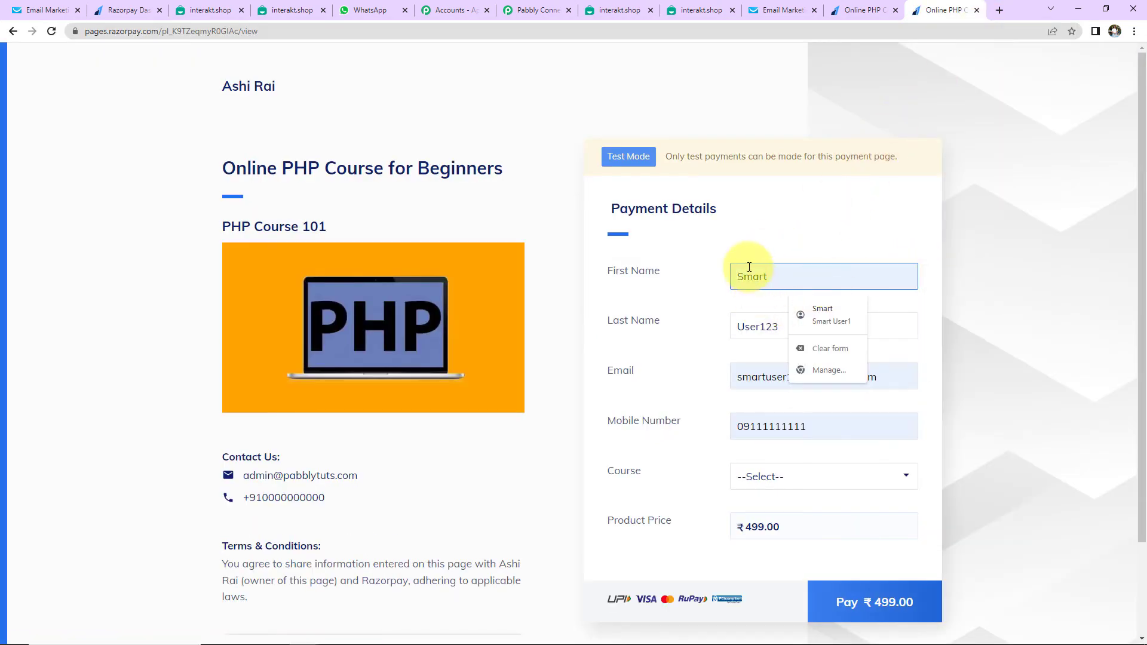
{"action": "left_click", "coordinate": [900, 373]}
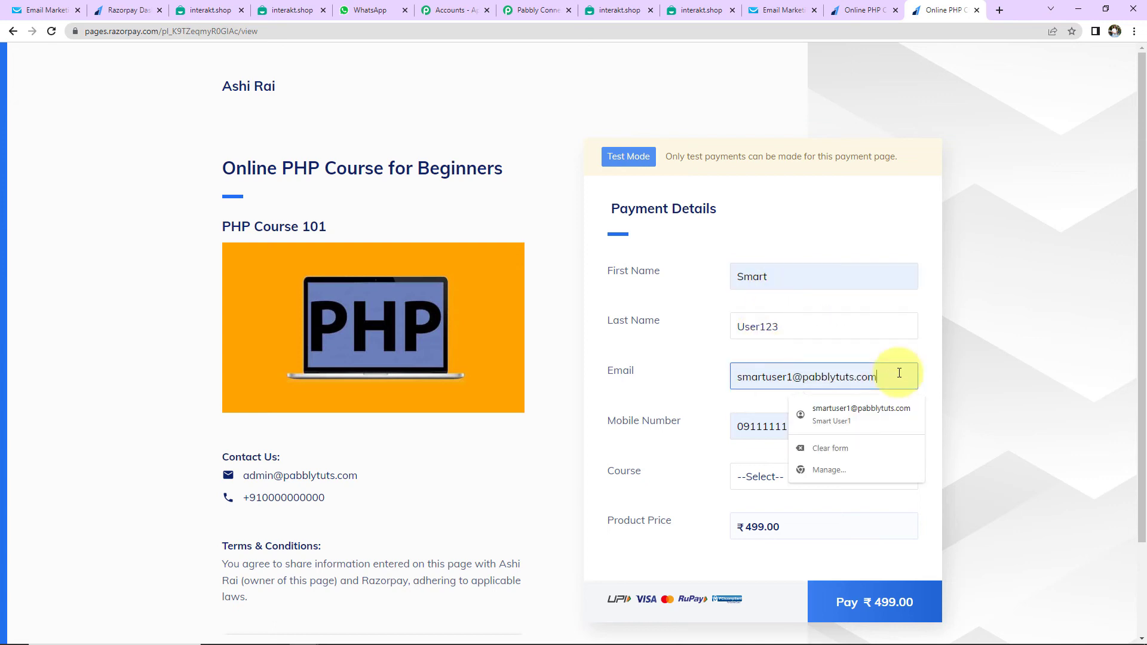
{"action": "left_click", "coordinate": [765, 428]}
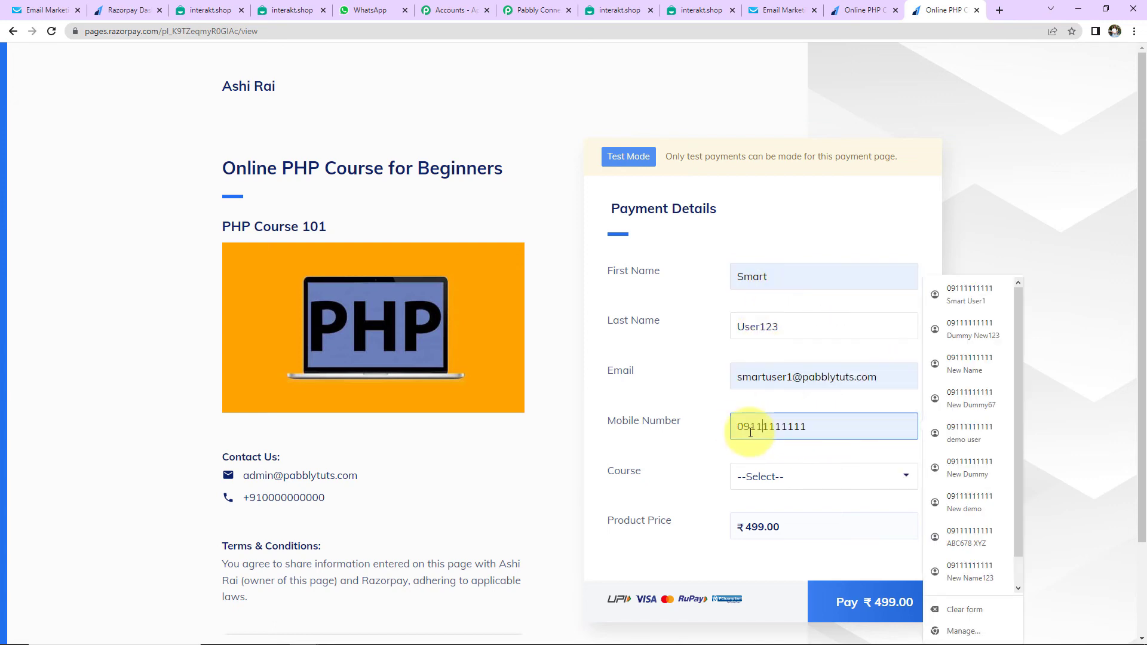
{"action": "left_click", "coordinate": [742, 426]}
{"action": "key", "text": "BackSpace"}
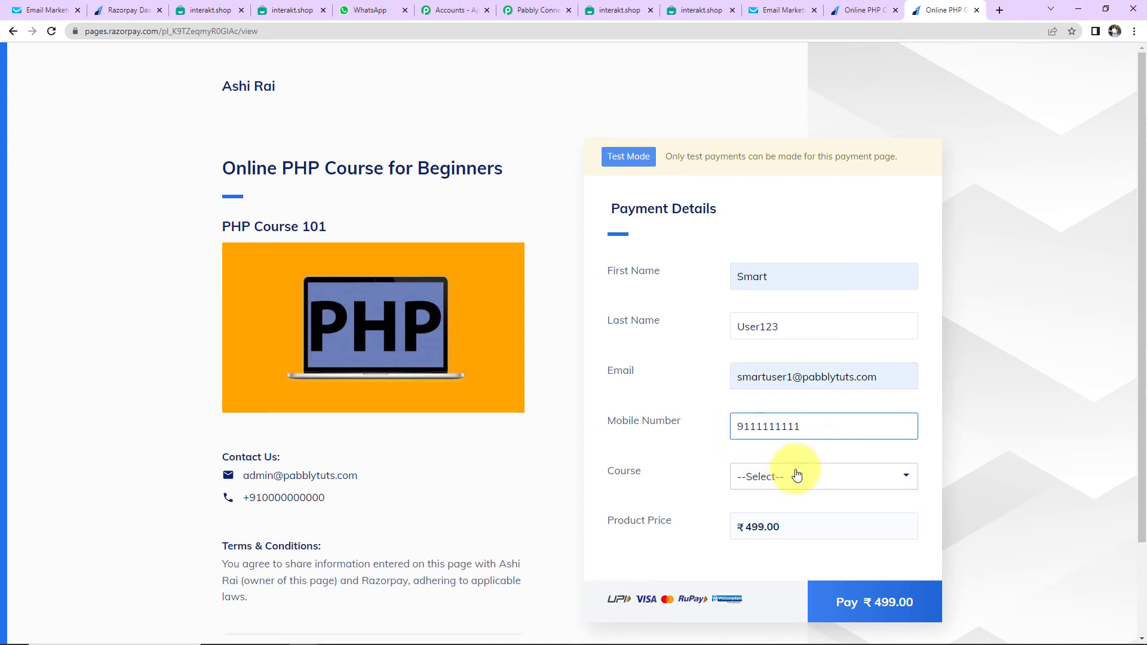
Select PHP Course for Beginners and start paying ₹499.00
{"action": "left_click", "coordinate": [798, 475]}
{"action": "left_click", "coordinate": [791, 516]}
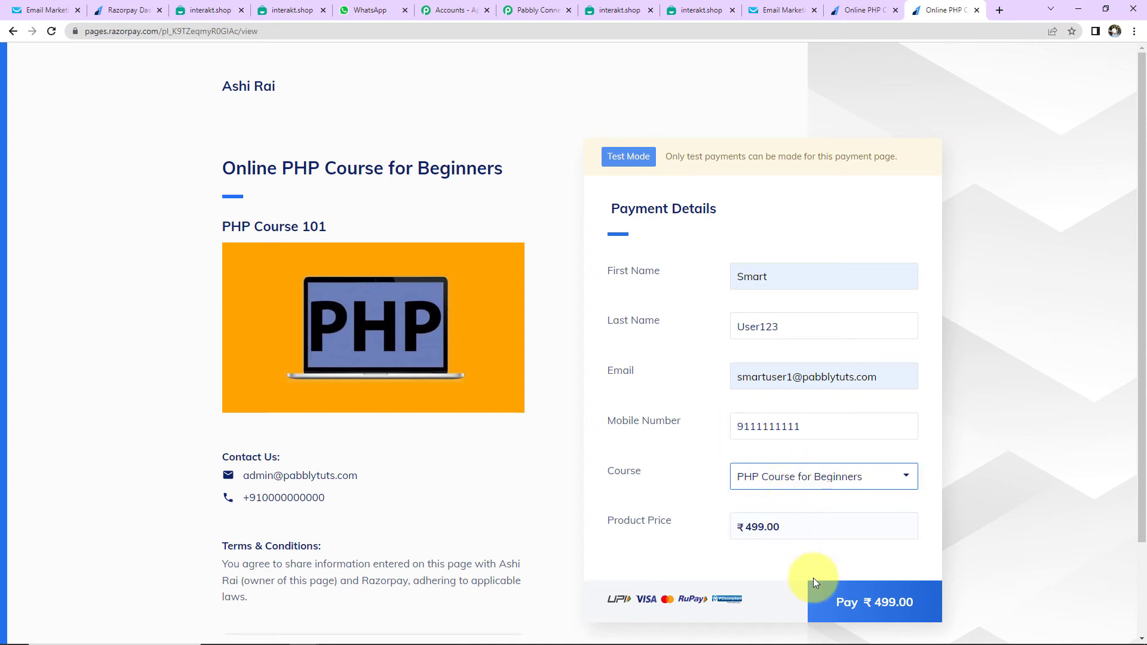
{"action": "left_click", "coordinate": [851, 601]}
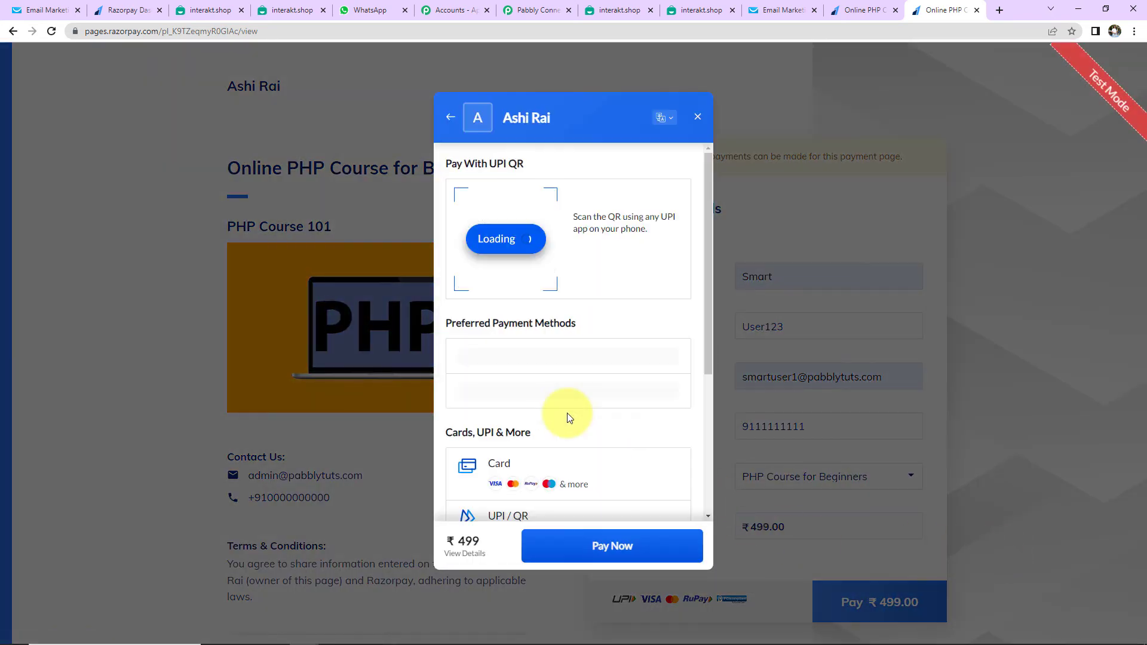
Pay ₹499 with the saved card without saving it, submit the OTP, then refresh GetResponse contacts
{"action": "left_click", "coordinate": [589, 364]}
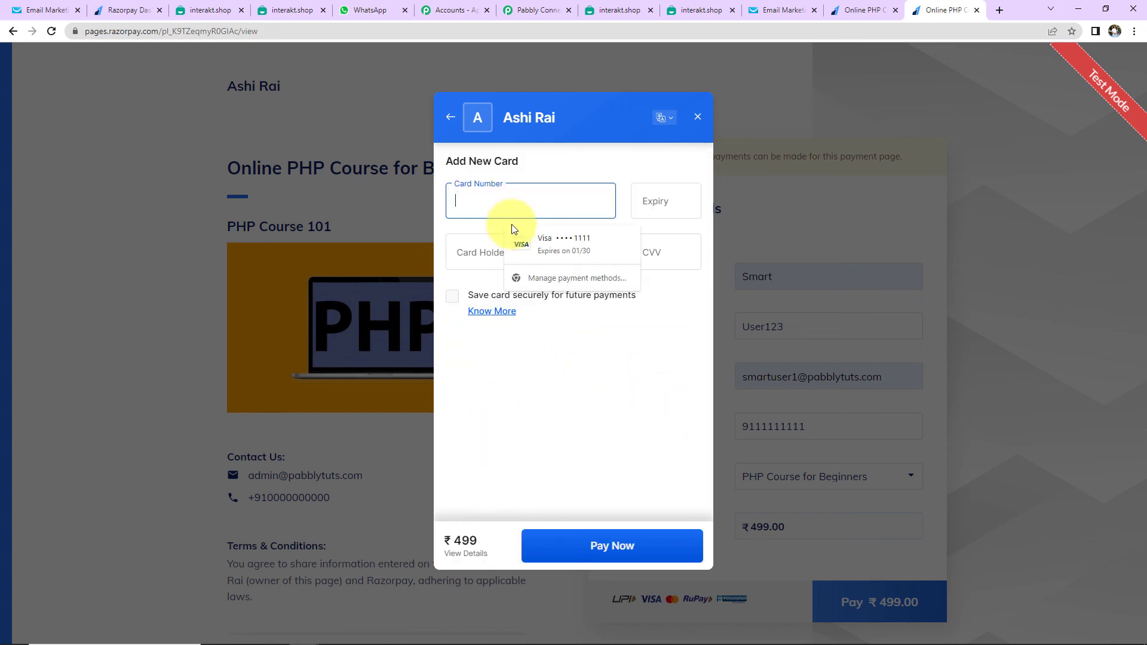
{"action": "left_click", "coordinate": [526, 242]}
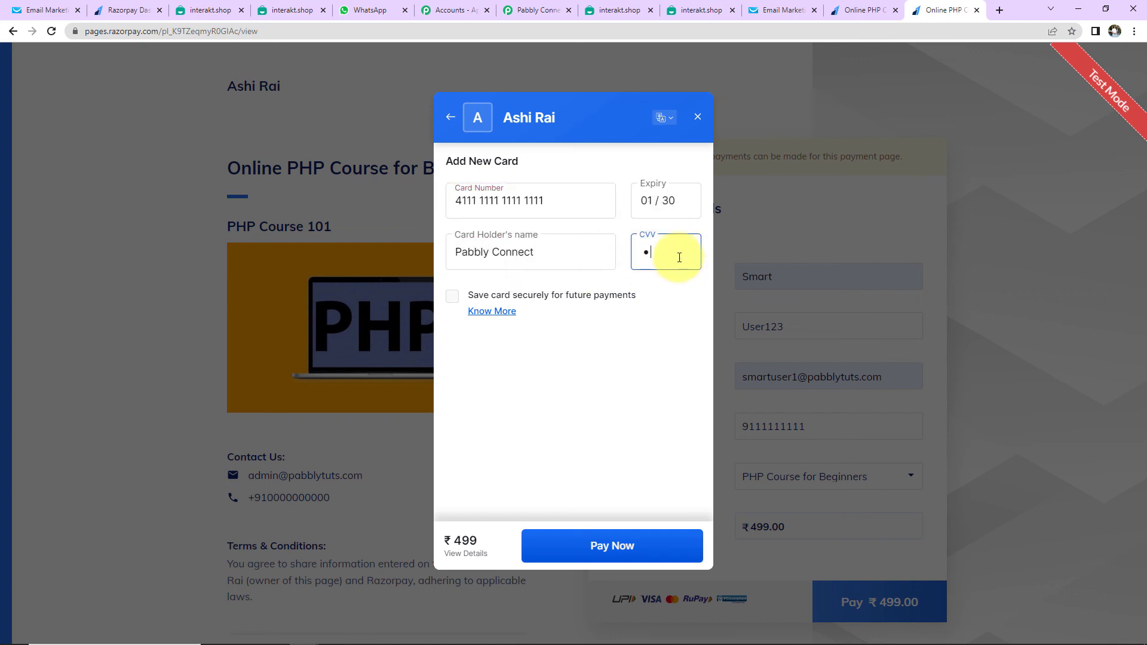
{"action": "left_click", "coordinate": [616, 551]}
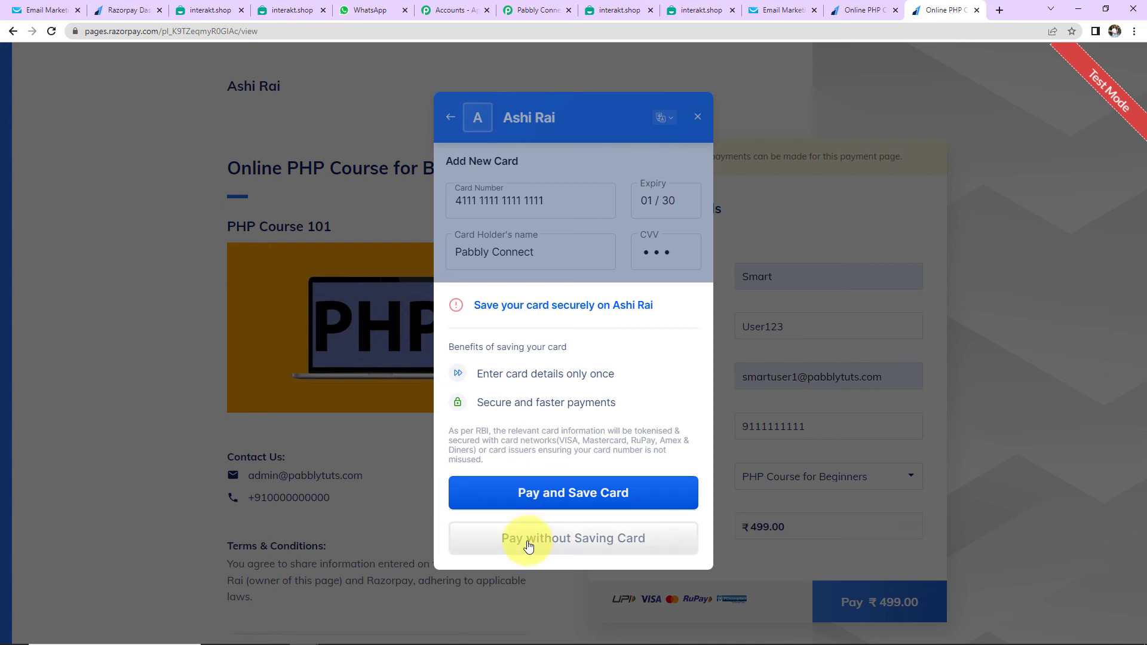
{"action": "left_click", "coordinate": [528, 545]}
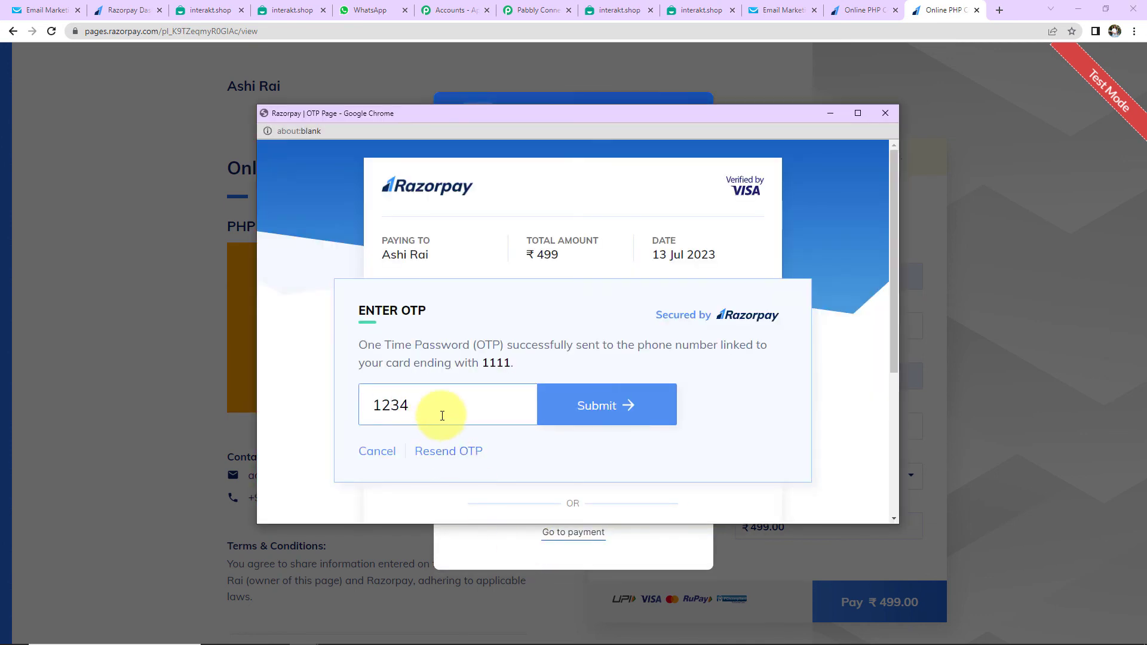
{"action": "left_click", "coordinate": [606, 405]}
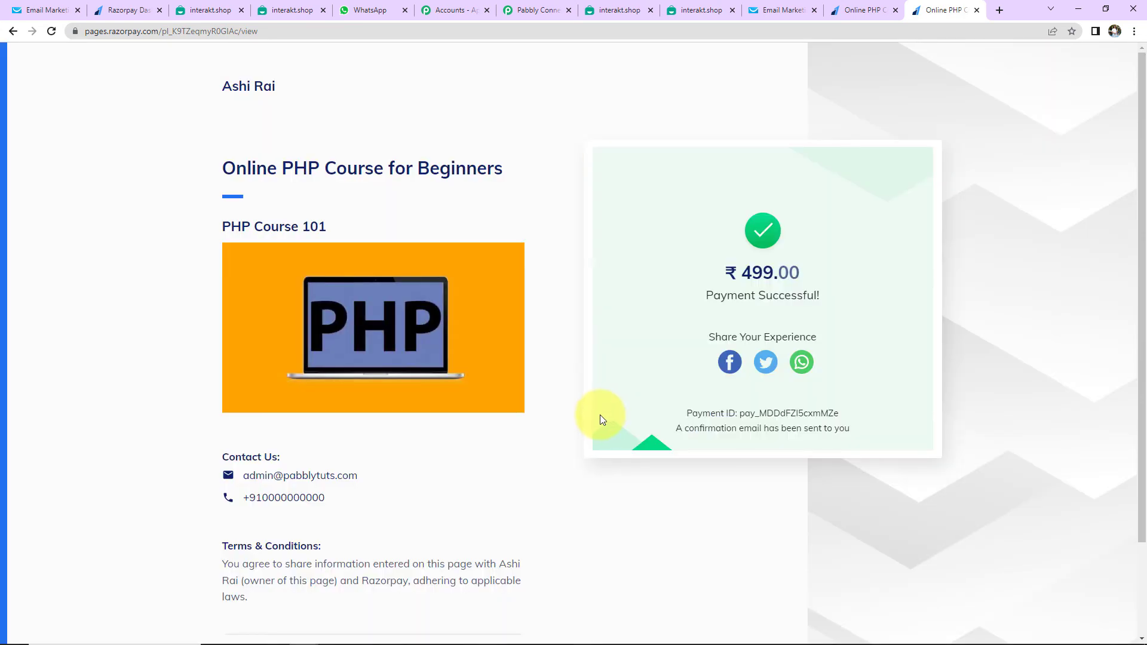
{"action": "left_click", "coordinate": [36, 14]}
{"action": "left_click", "coordinate": [52, 31]}
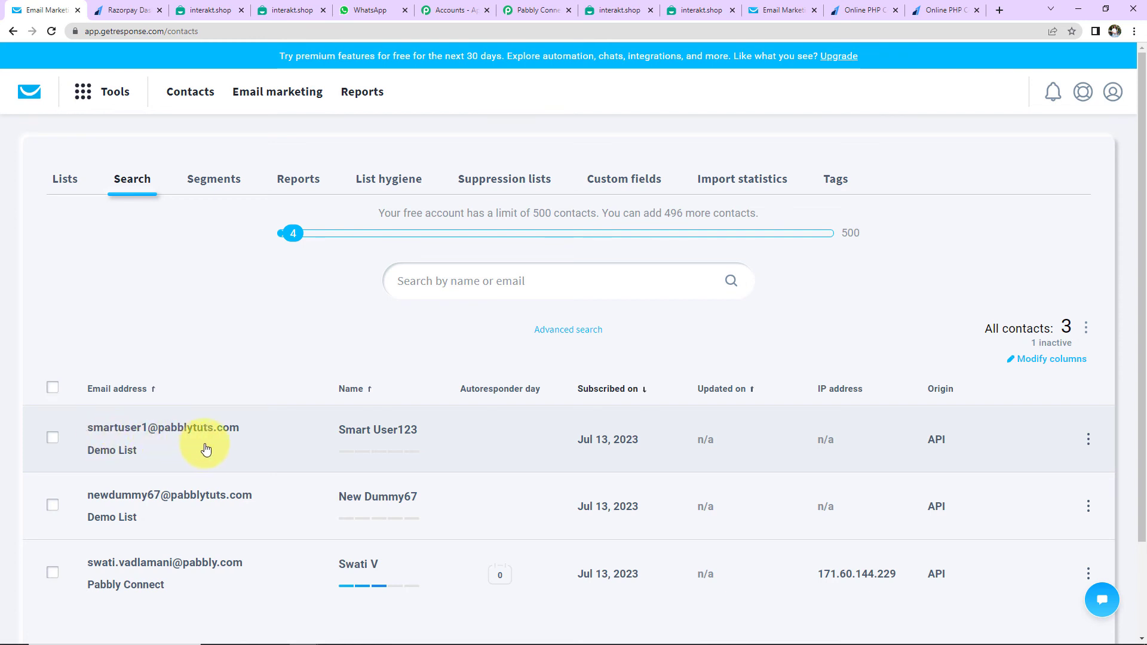
Open the second WhatsApp order-placed message for the Rs.499 PHP course
{"action": "left_click", "coordinate": [382, 10]}
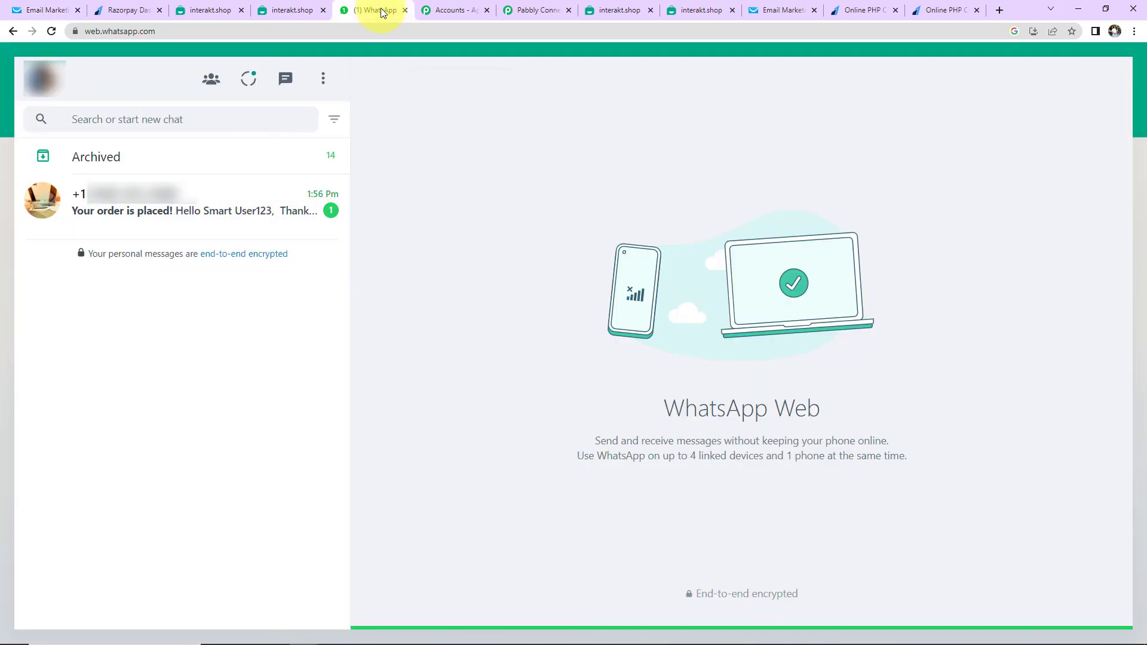
{"action": "left_click", "coordinate": [190, 213]}
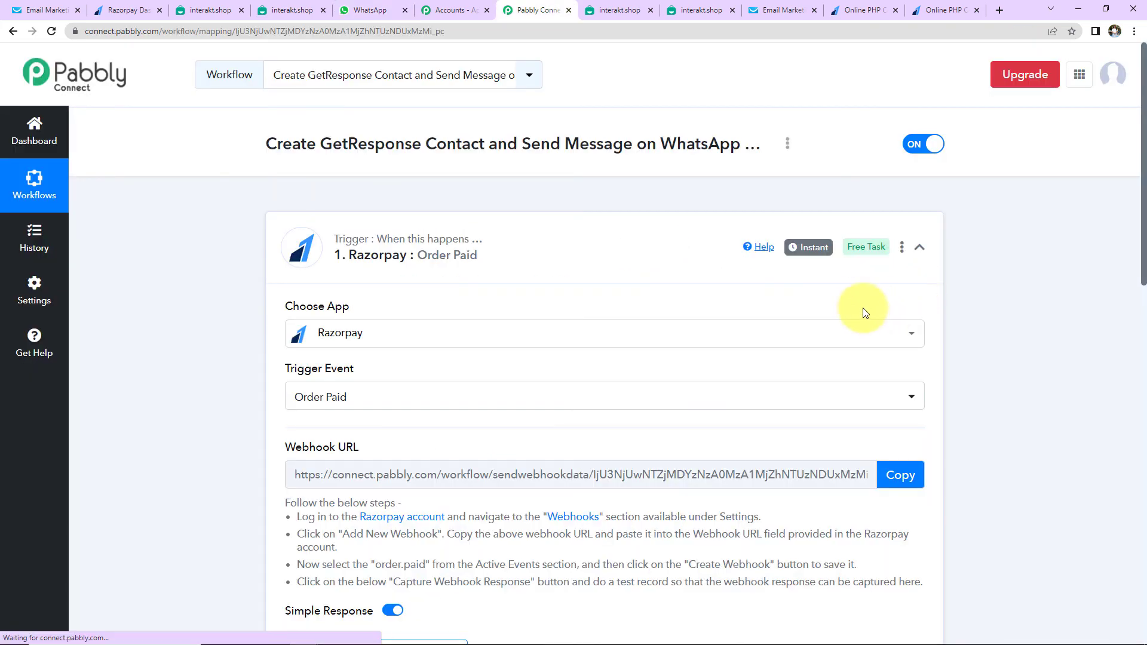
Collapse the Razorpay Order Paid trigger and scroll through all four workflow steps
{"action": "left_click", "coordinate": [917, 248]}
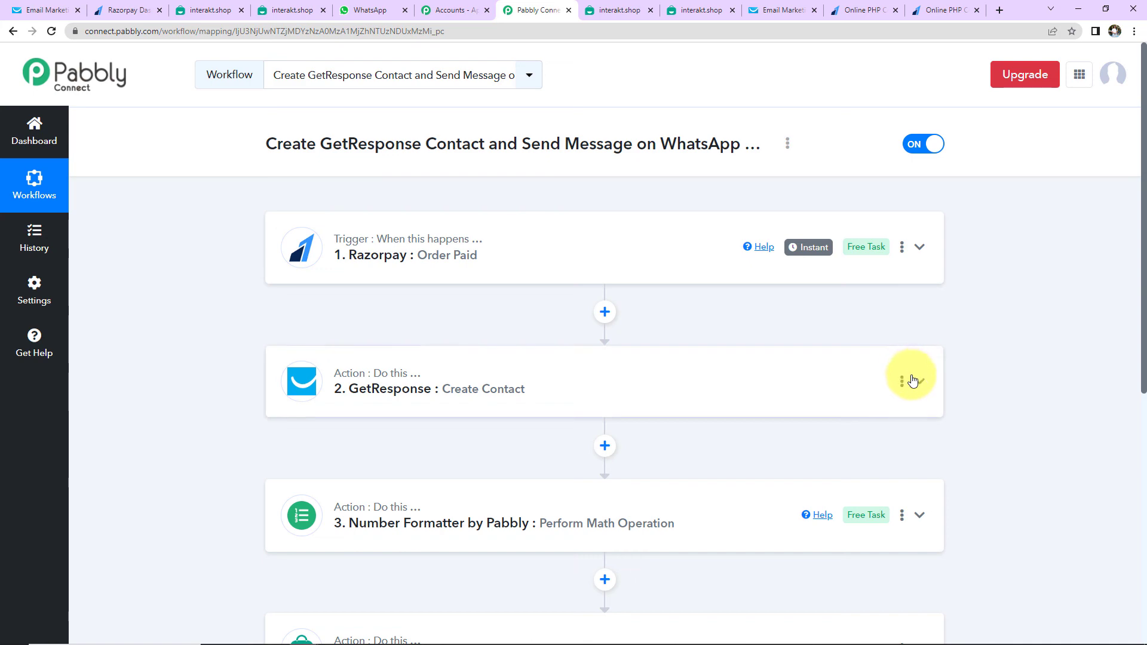
{"action": "scroll", "coordinate": [966, 376], "scroll_direction": "down", "scroll_amount": 5}
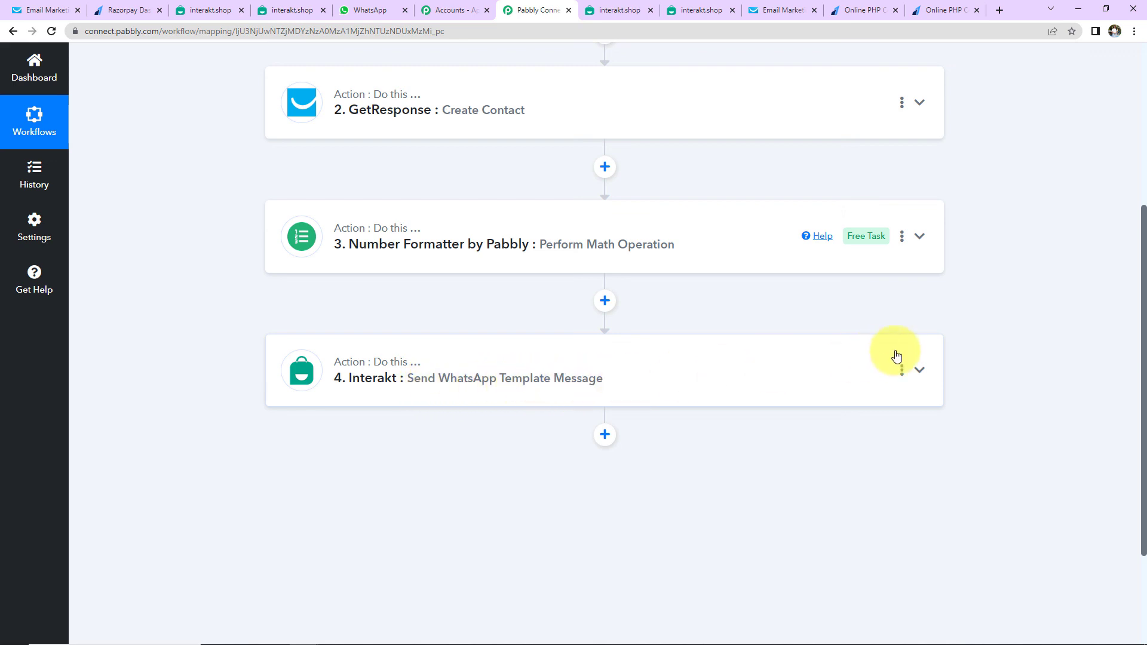
{"action": "scroll", "coordinate": [994, 328], "scroll_direction": "up", "scroll_amount": 5}
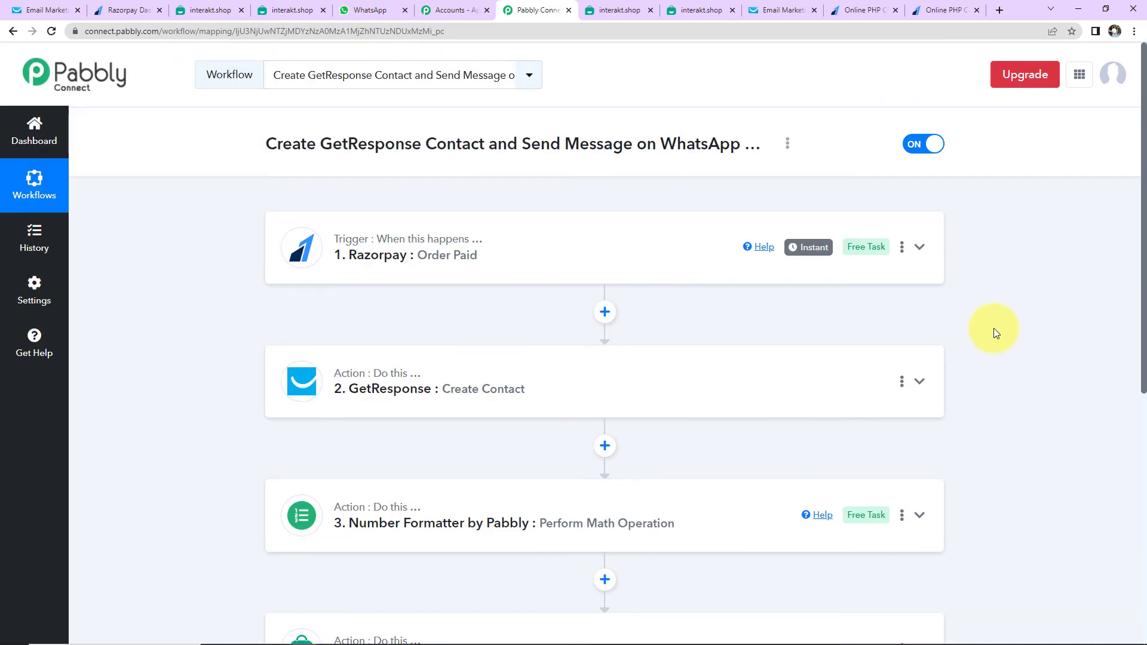